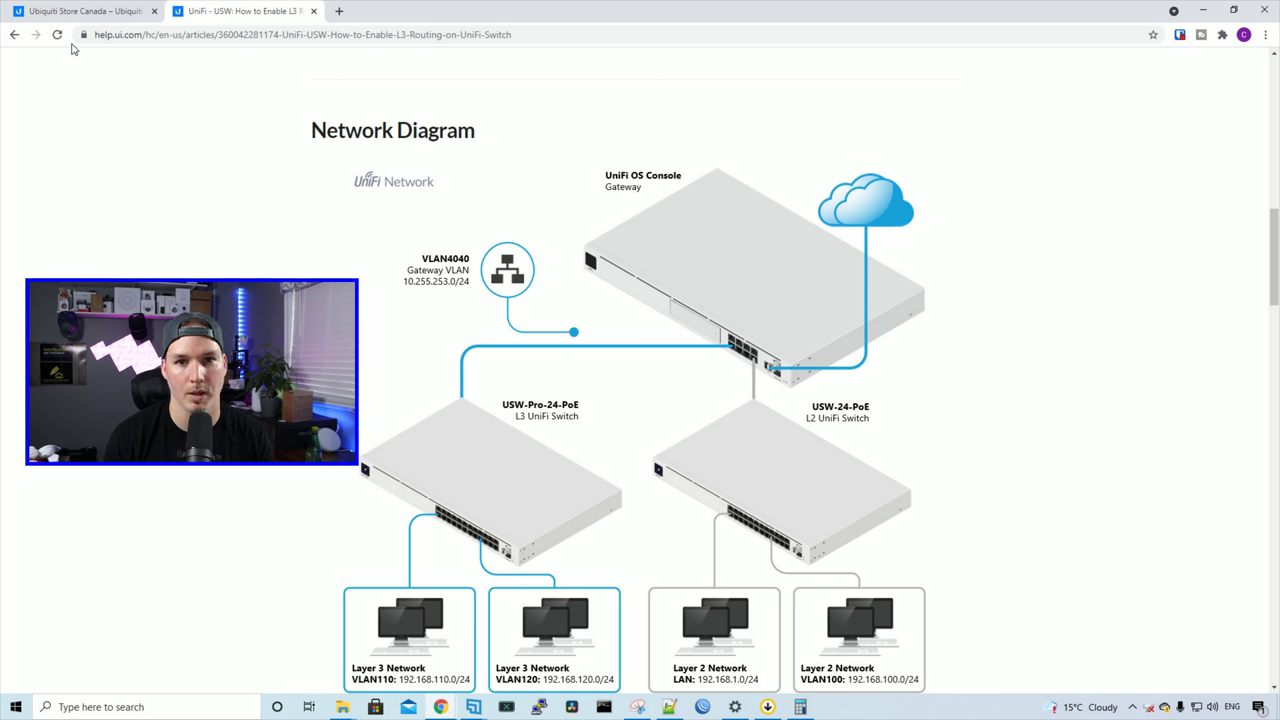
Step: Open Settings and show the Networks list with its nine configured networks
scroll(640, 400, "up", 3)
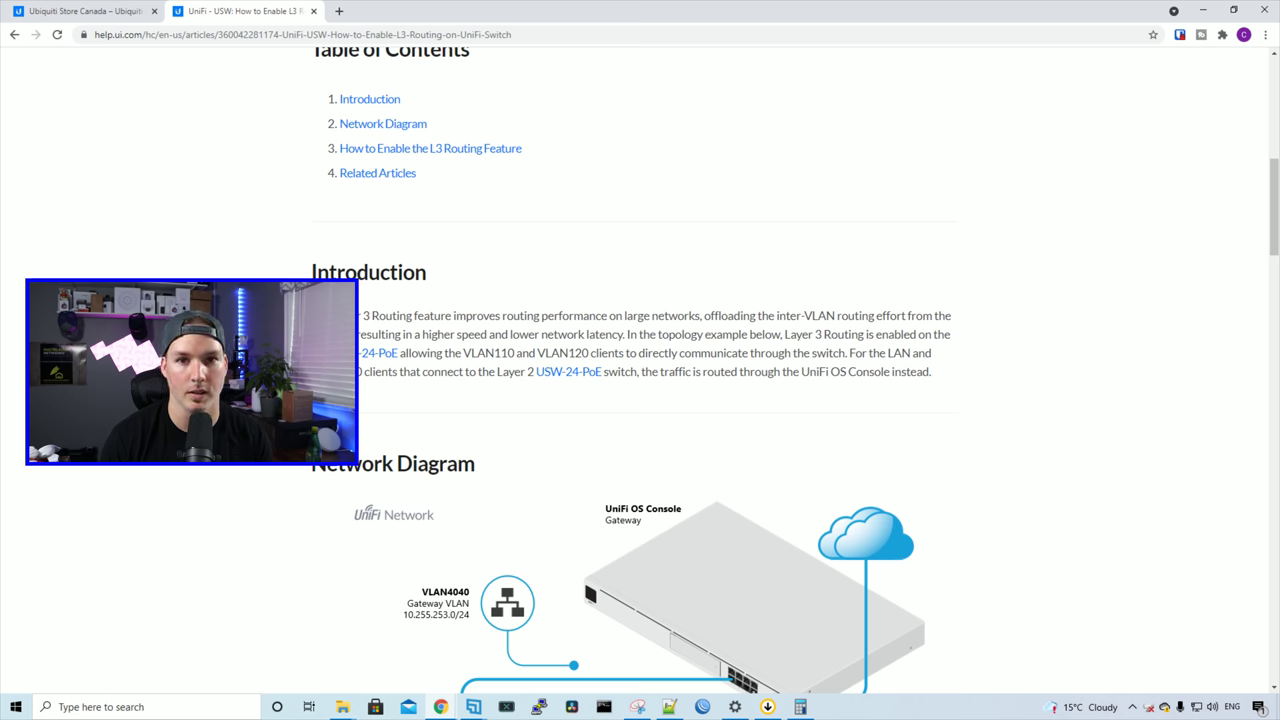
scroll(640, 400, "down", 1)
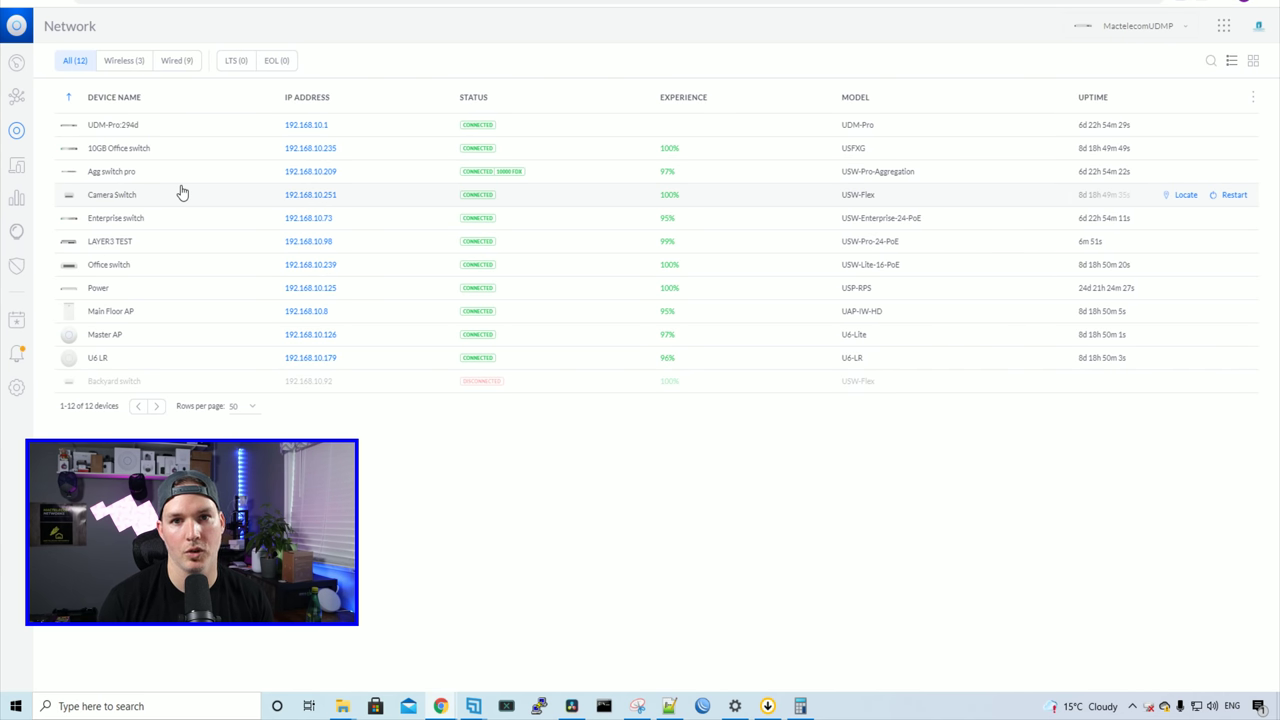
left_click(17, 392)
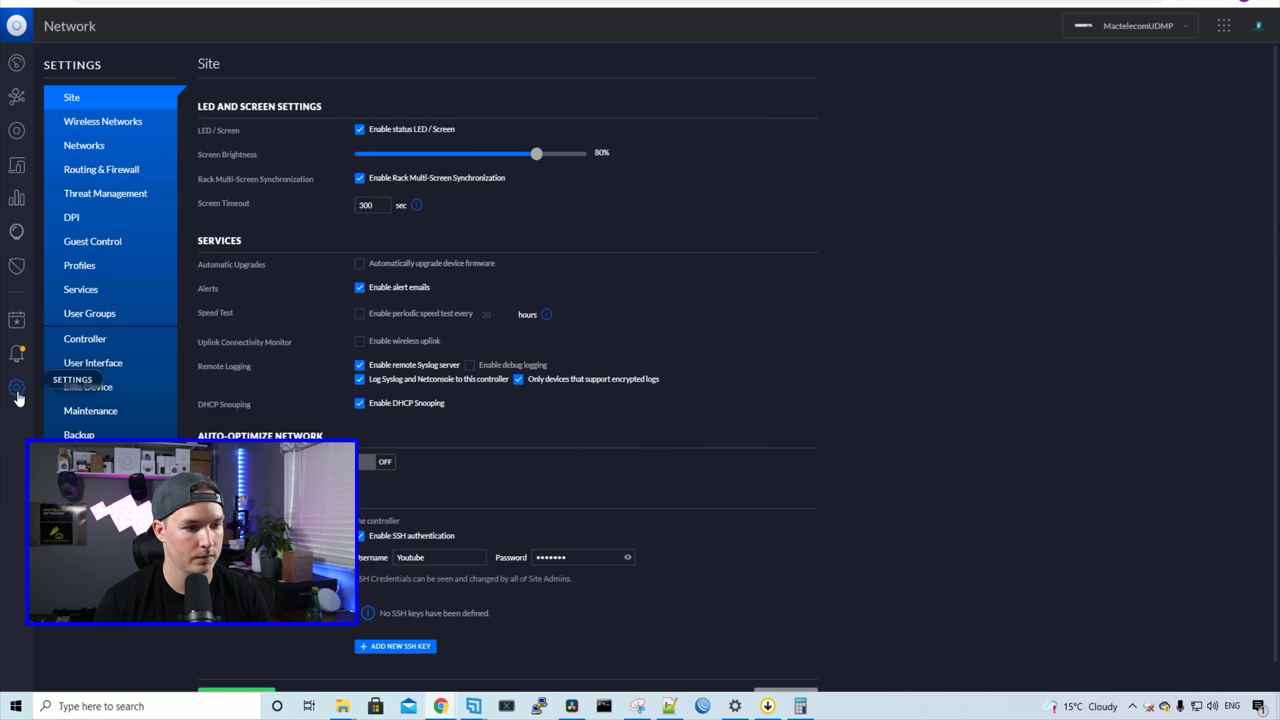
left_click(90, 146)
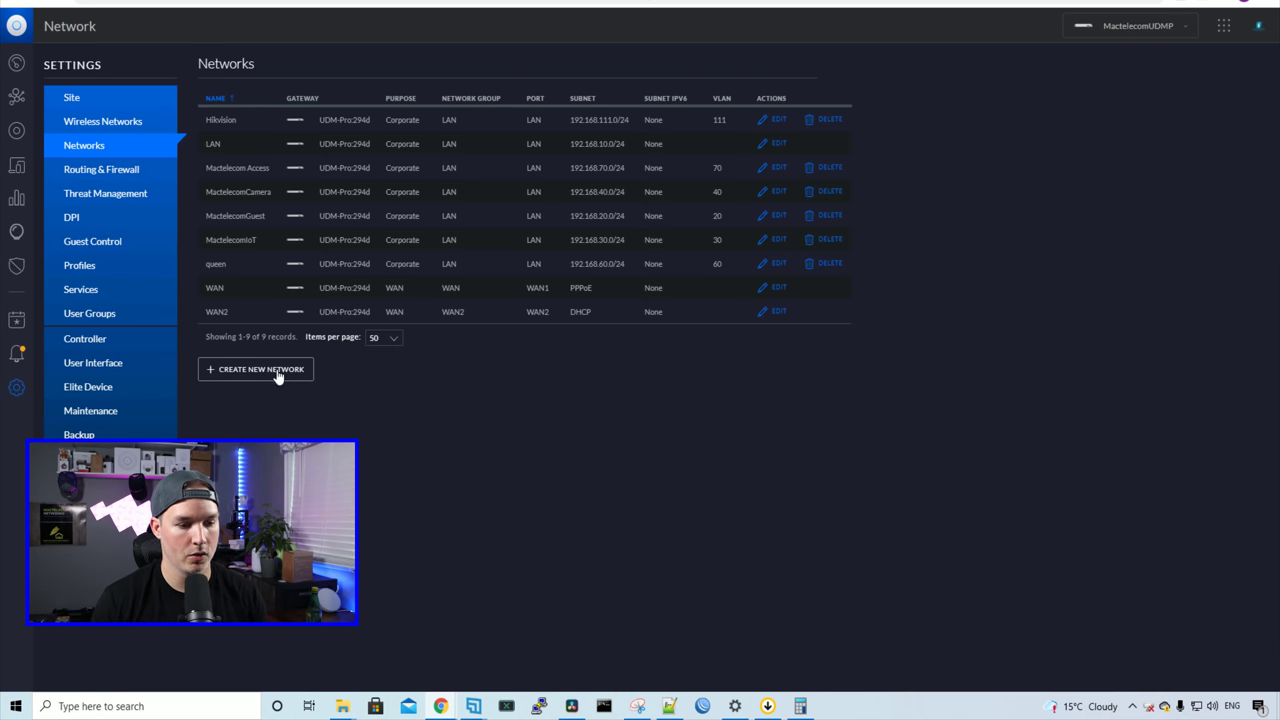
Step: Define network VLAN155: VLAN ID 155, switch gateway LAYER3 TEST, subnet 192.168.155.1/24, auto-filled DHCP range
left_click(276, 370)
left_click(437, 124)
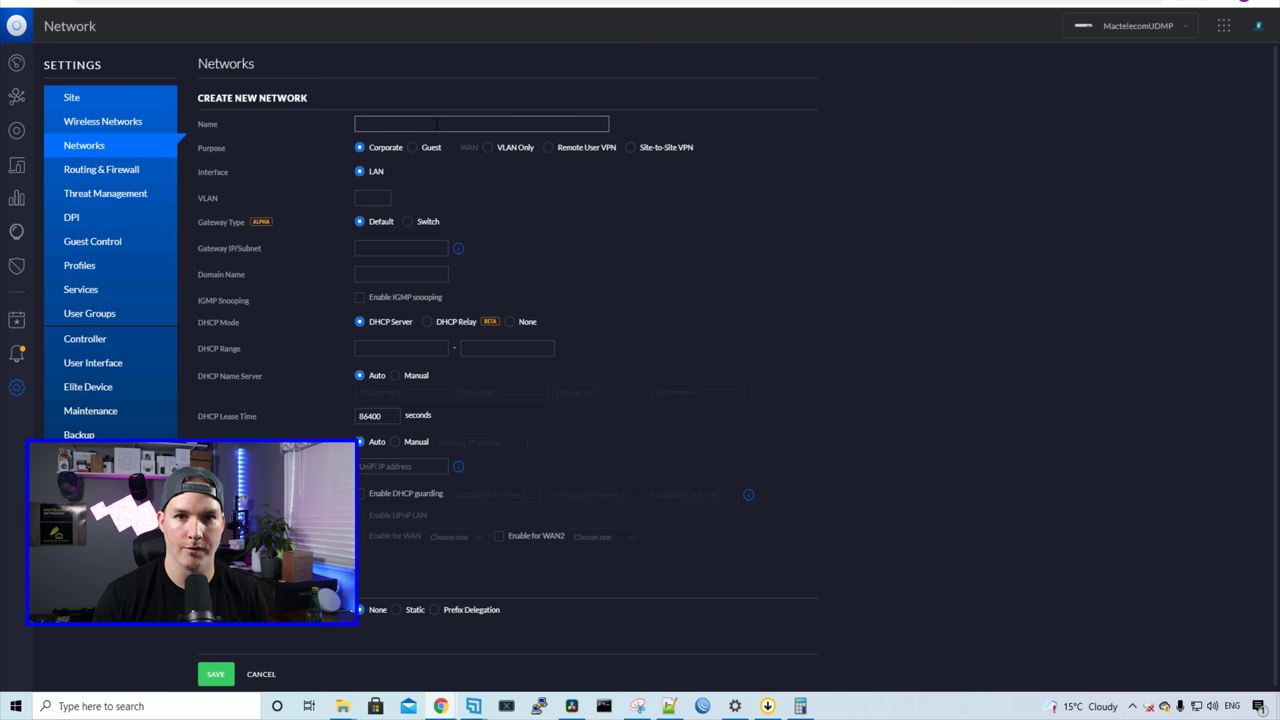
left_click(437, 124)
type("VLAN155")
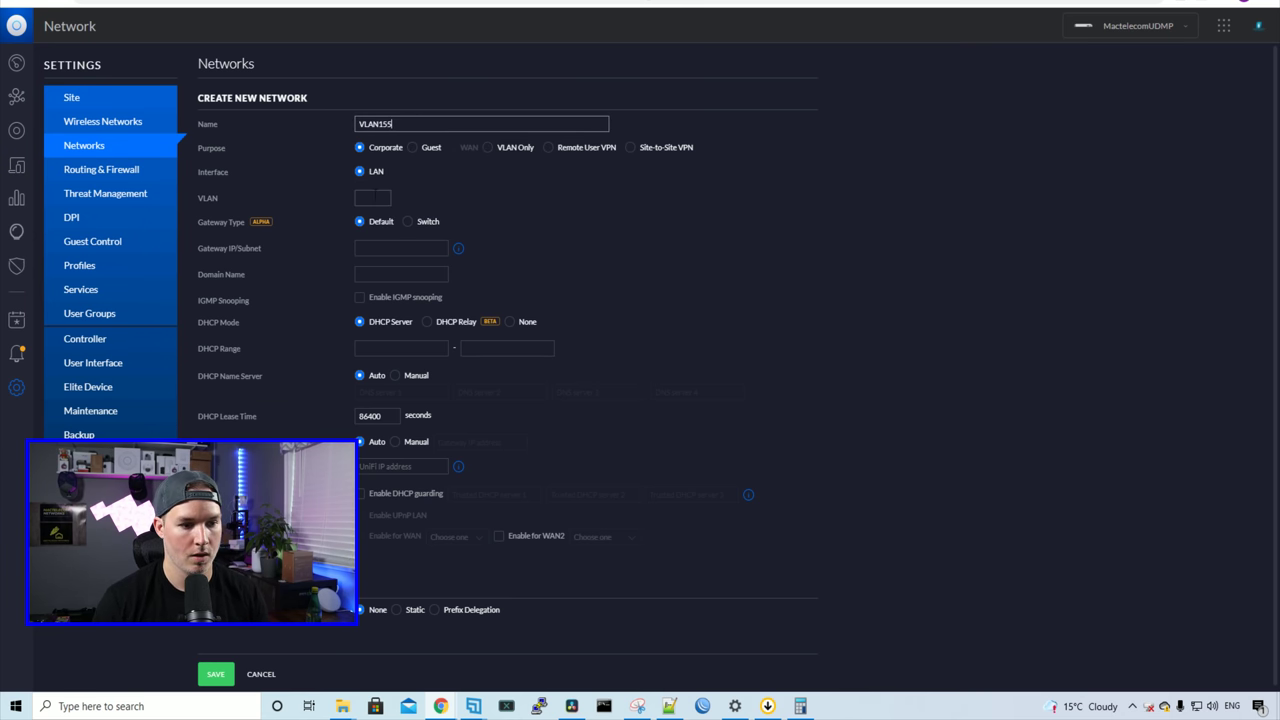
left_click(366, 197)
type("155")
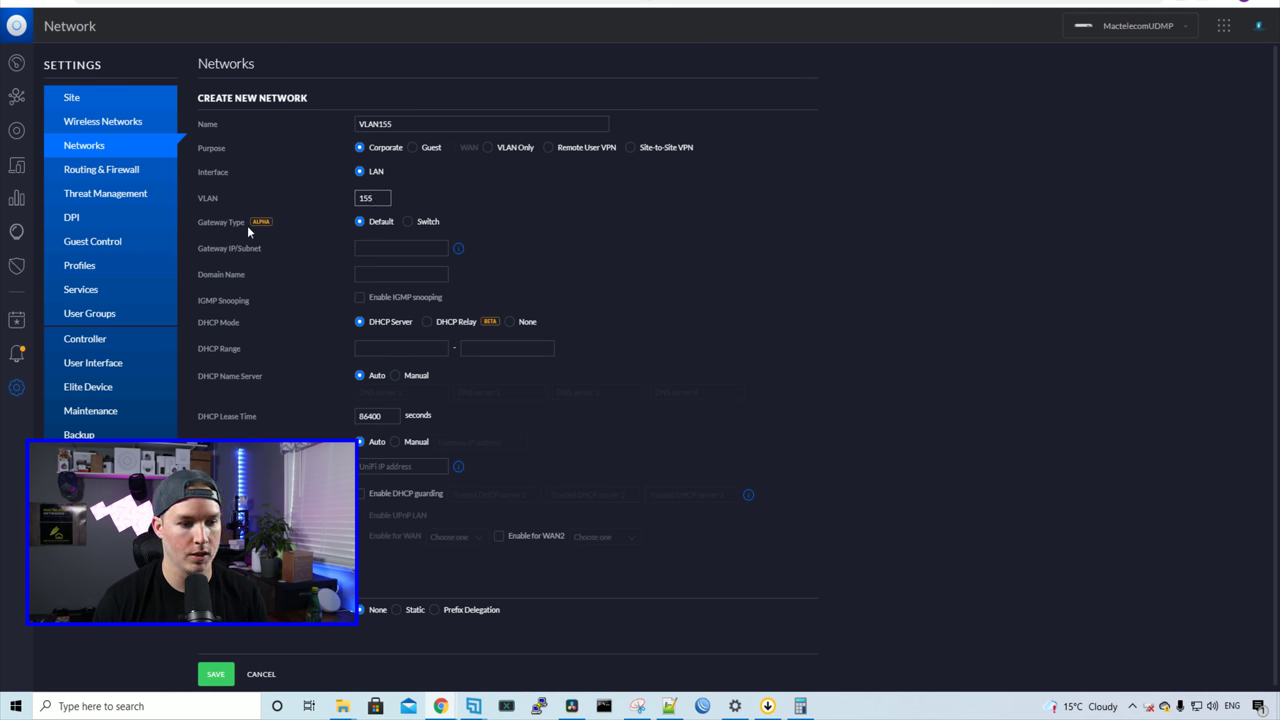
left_click(407, 222)
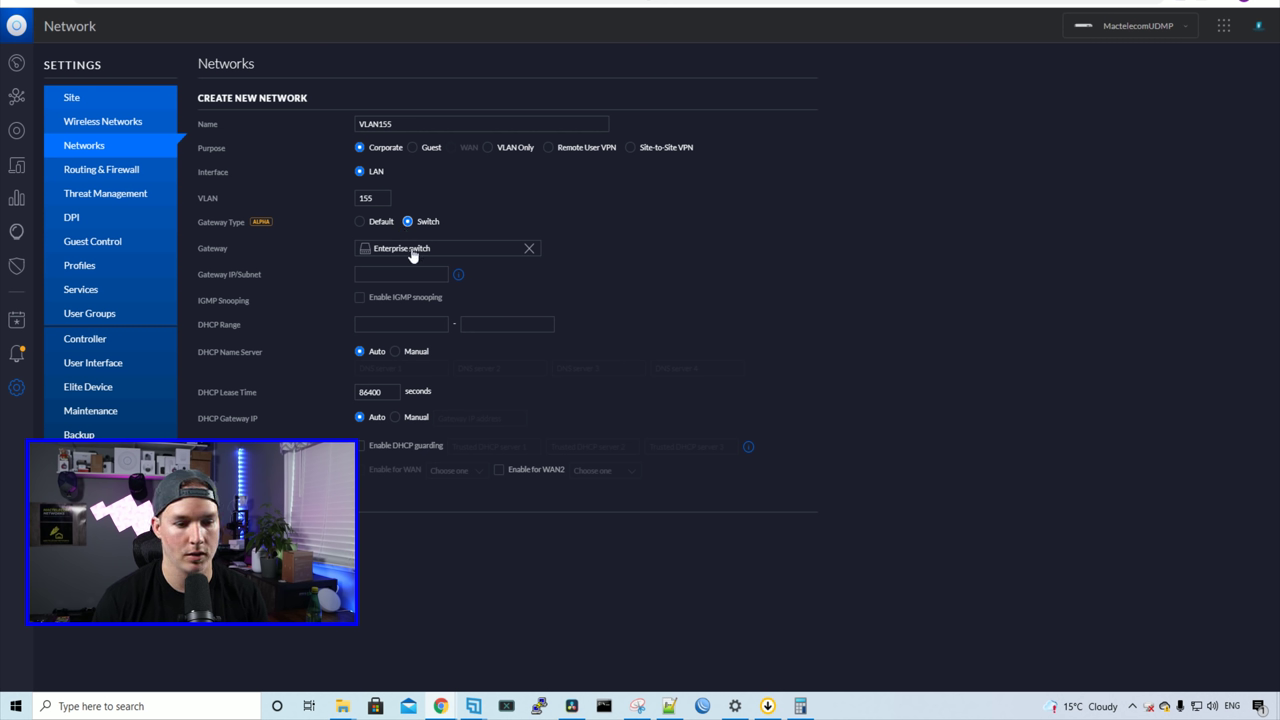
left_click(430, 253)
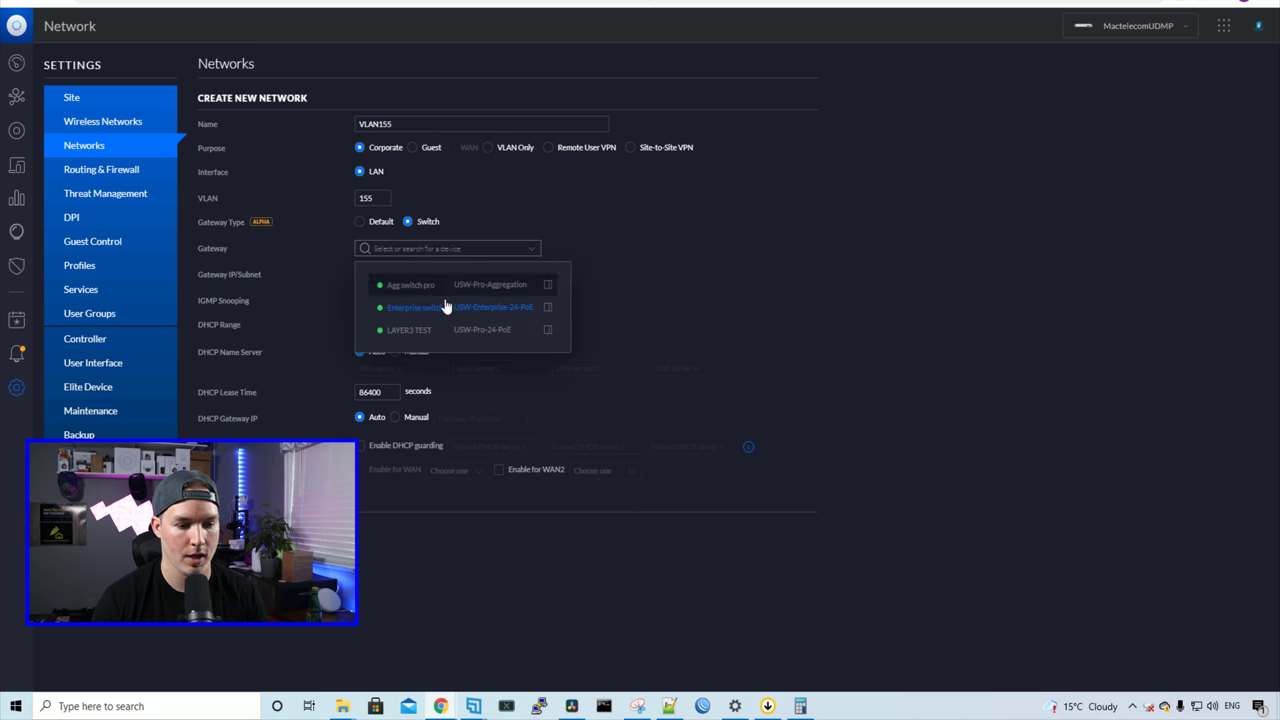
left_click(425, 332)
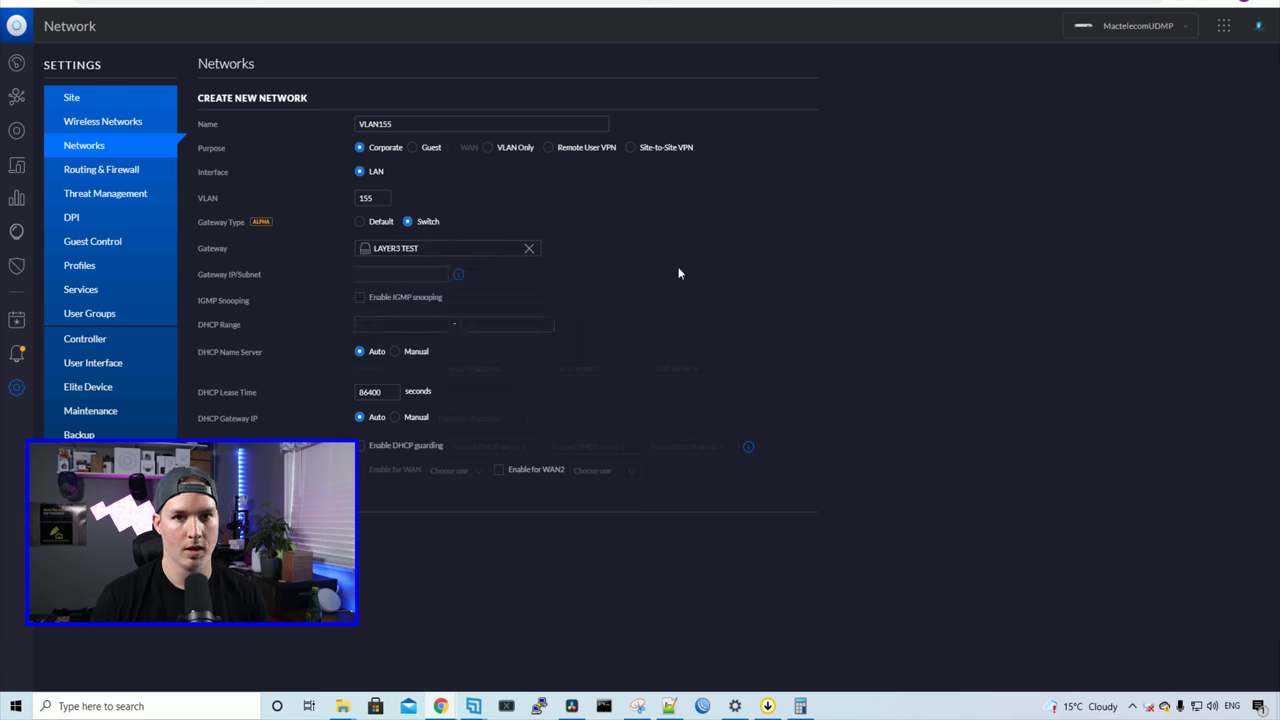
left_click(405, 274)
type("192.168")
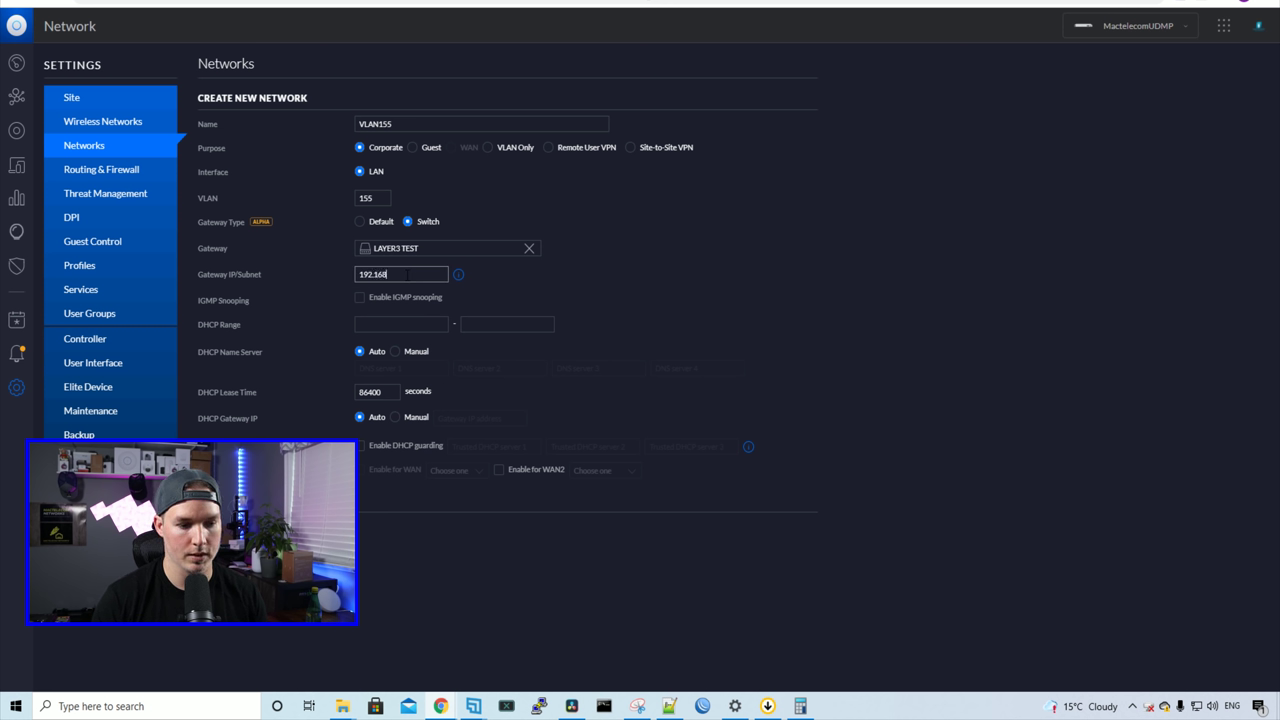
type(".155.1")
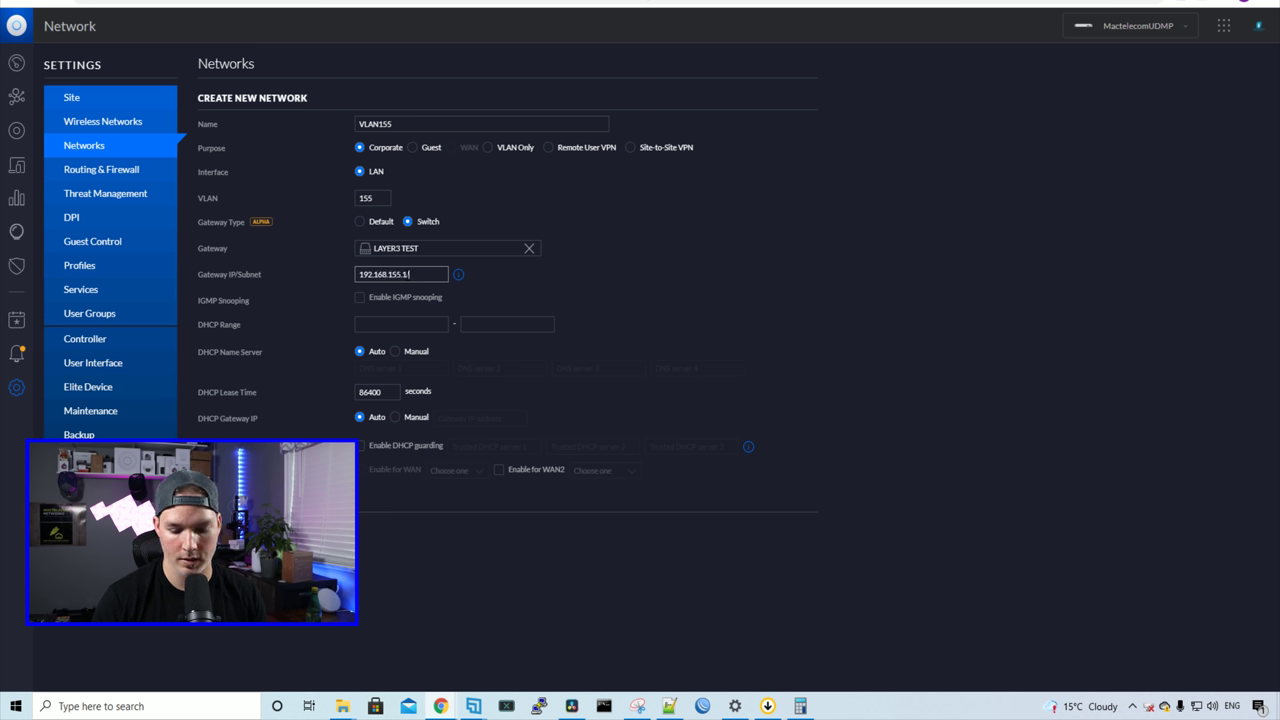
type("/24")
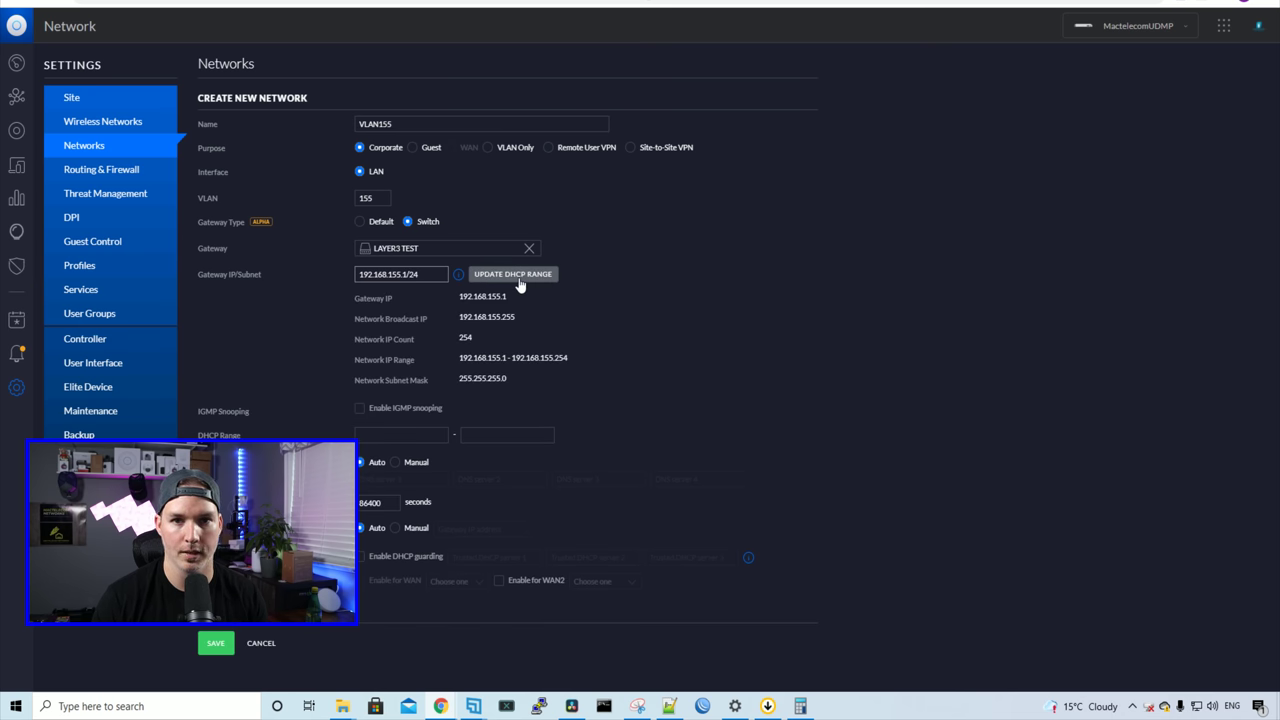
left_click(519, 276)
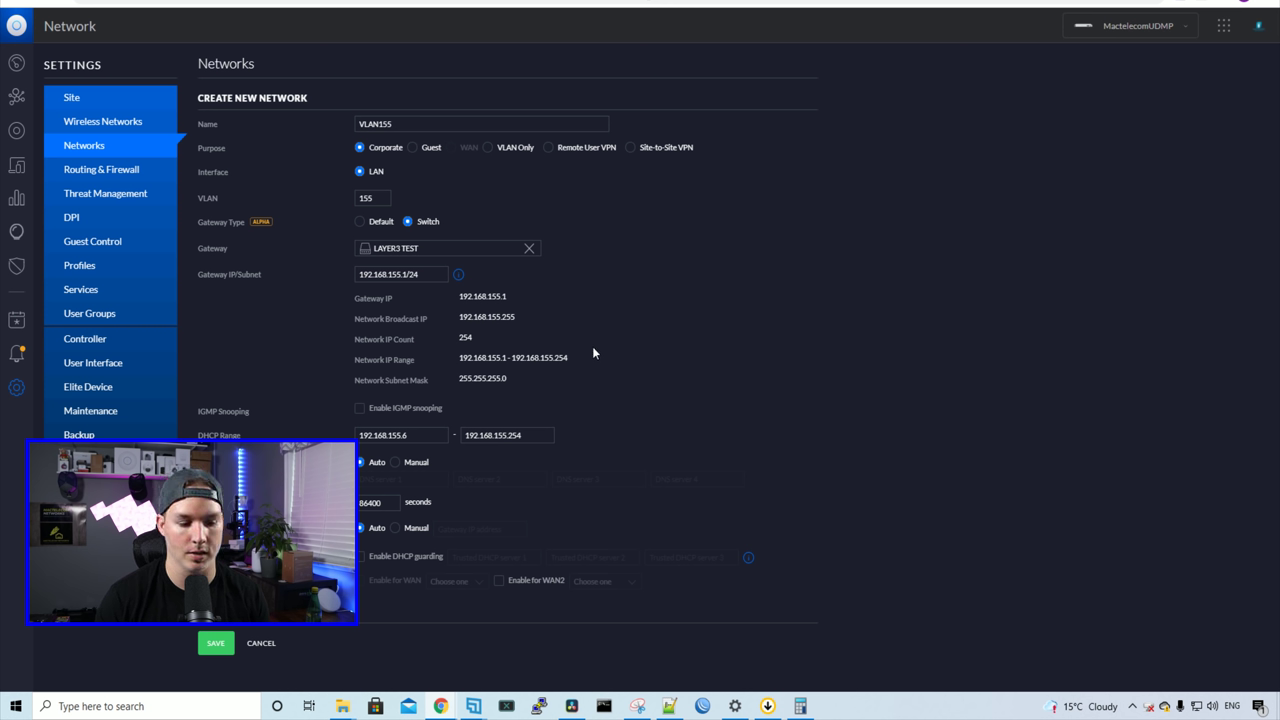
Step: Save VLAN155, then begin a new network named VLAN160 with VLAN ID 160
left_click(219, 644)
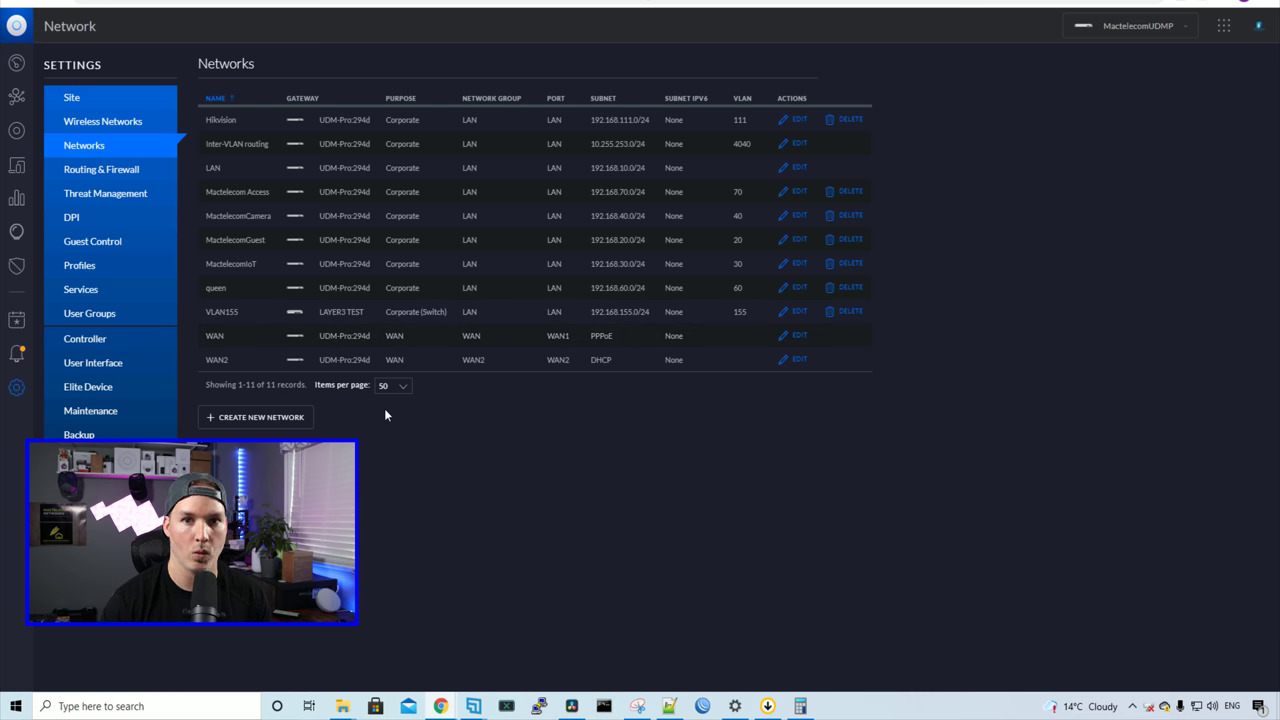
left_click(250, 420)
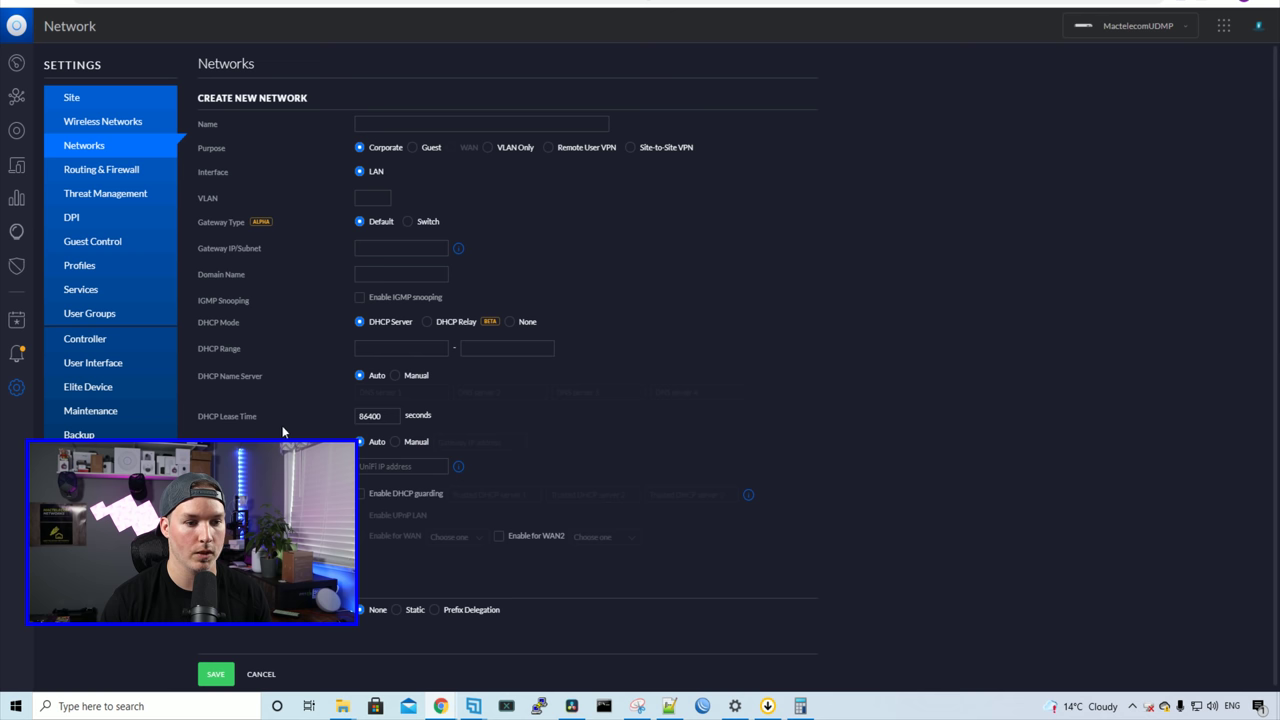
left_click(410, 122)
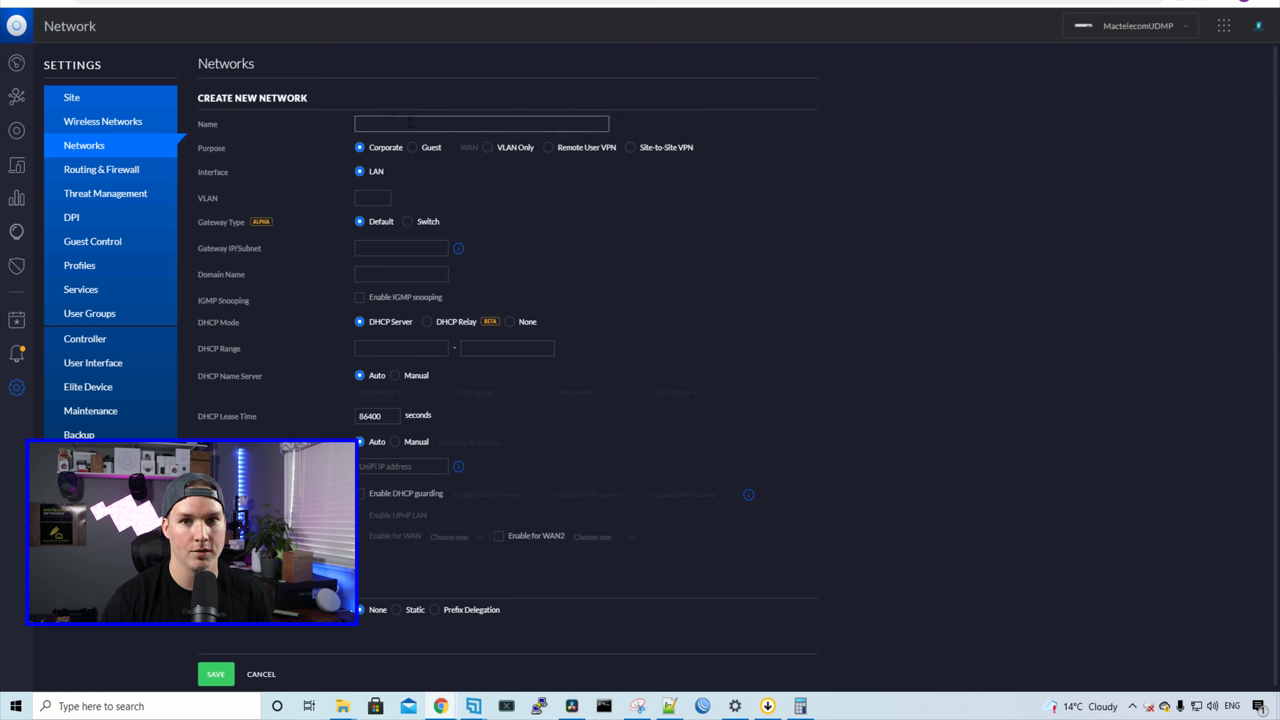
type("VLAN160")
left_click(380, 197)
type("160")
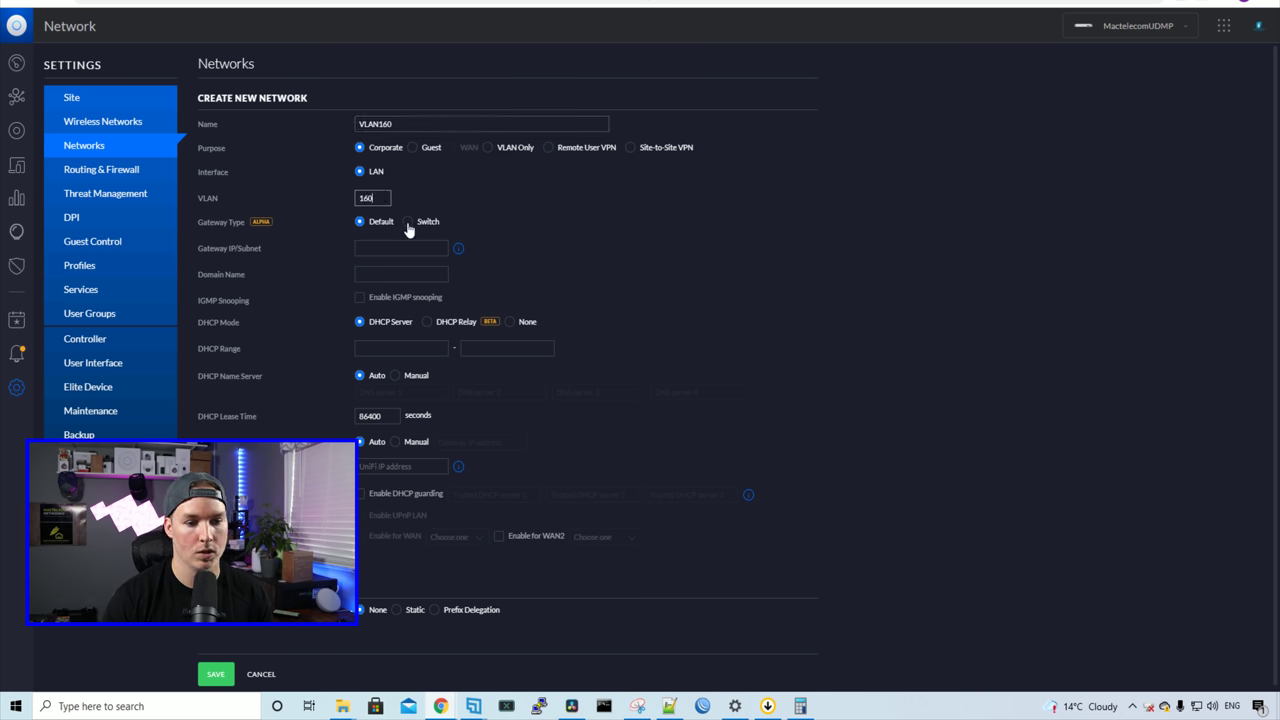
Step: Gateway VLAN160 on switch LAYER3 TEST at 192.168.160.1/24, fill the DHCP range, and save
left_click(408, 223)
left_click(418, 250)
left_click(411, 336)
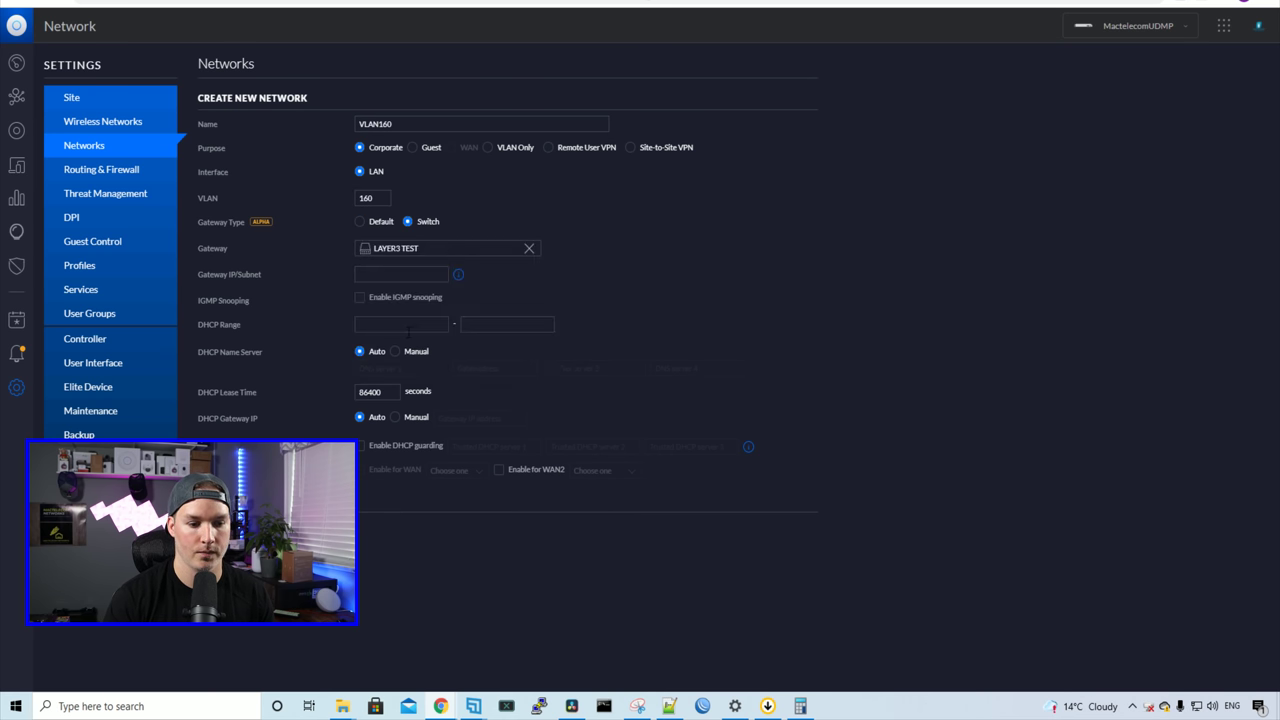
left_click(380, 274)
type("192.1")
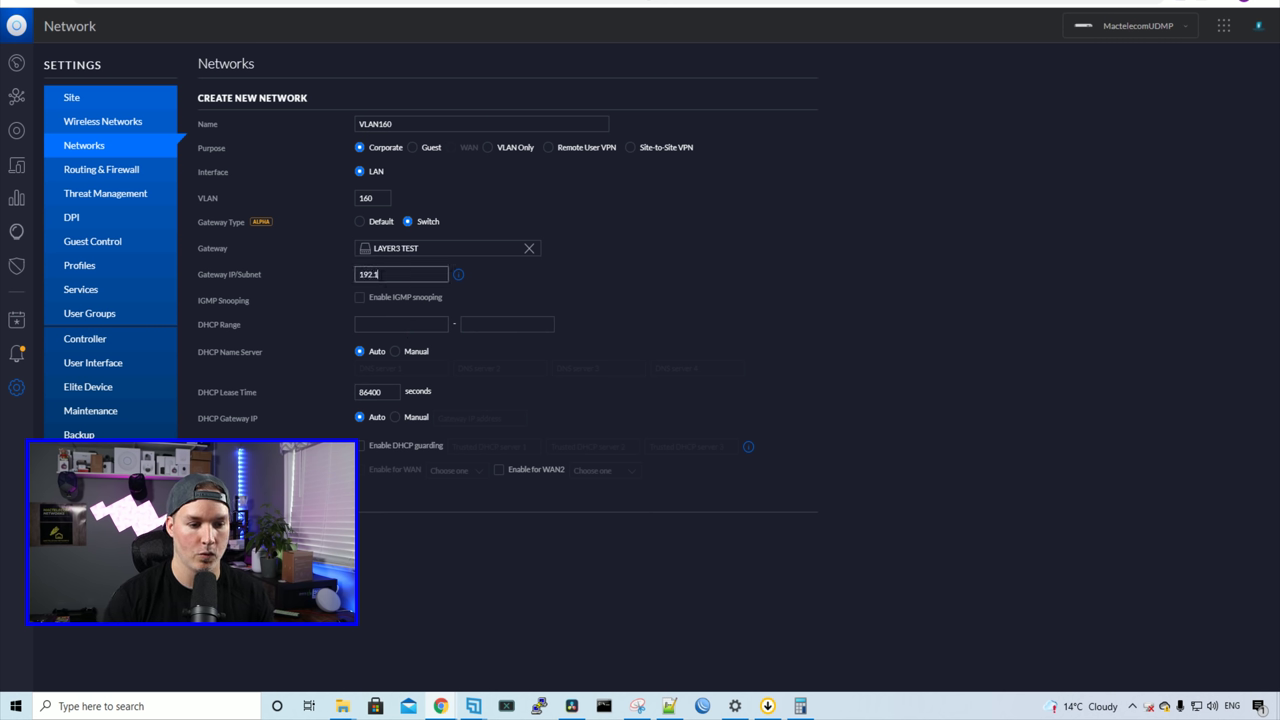
type("68.160.1")
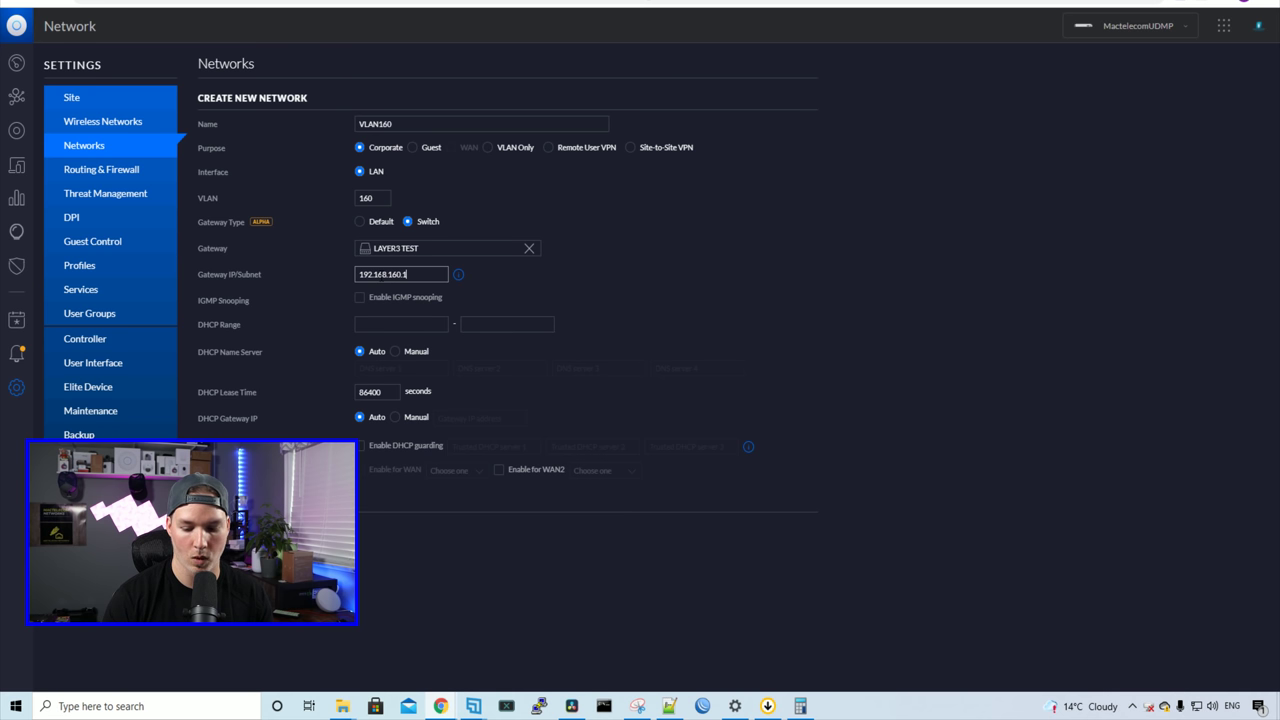
type("/24")
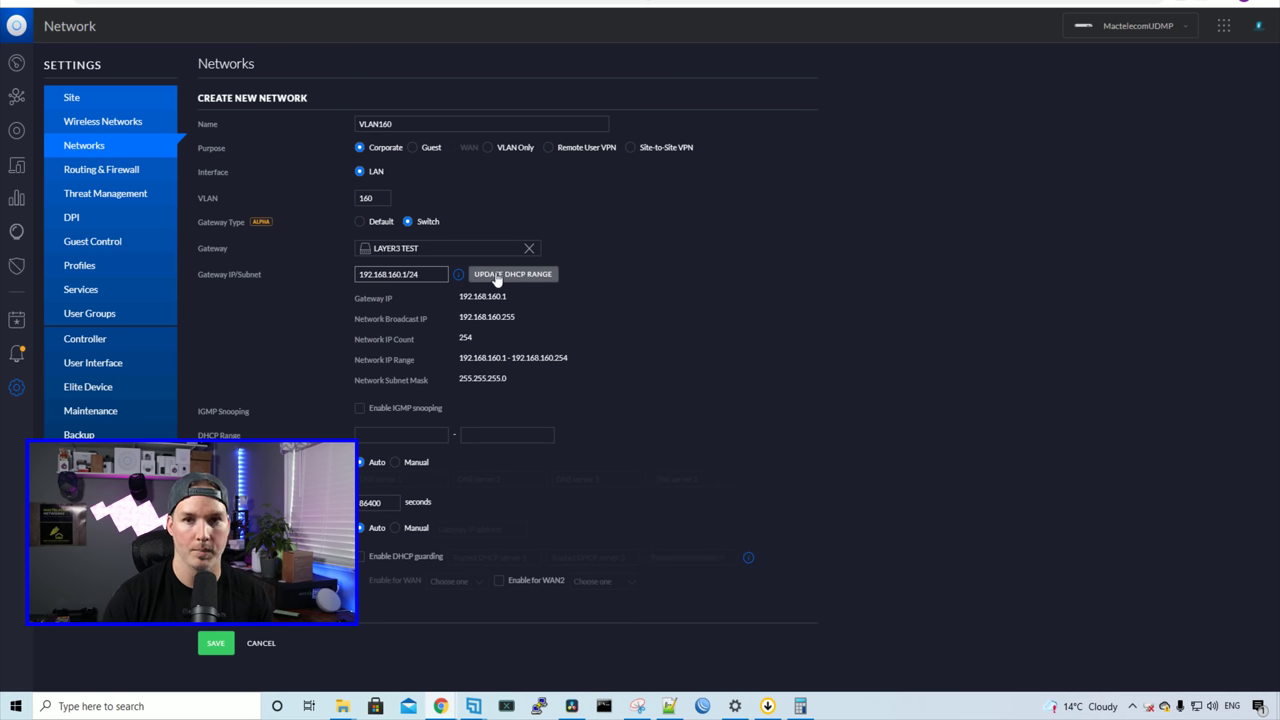
left_click(497, 276)
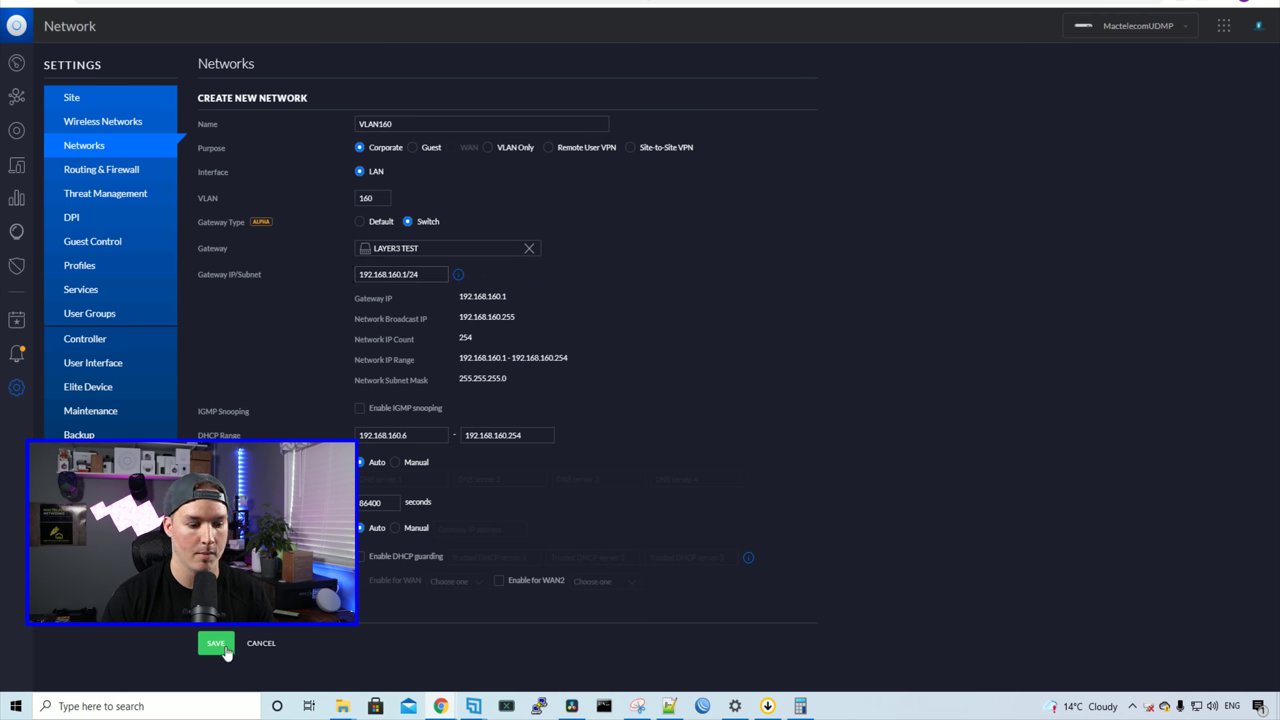
left_click(218, 645)
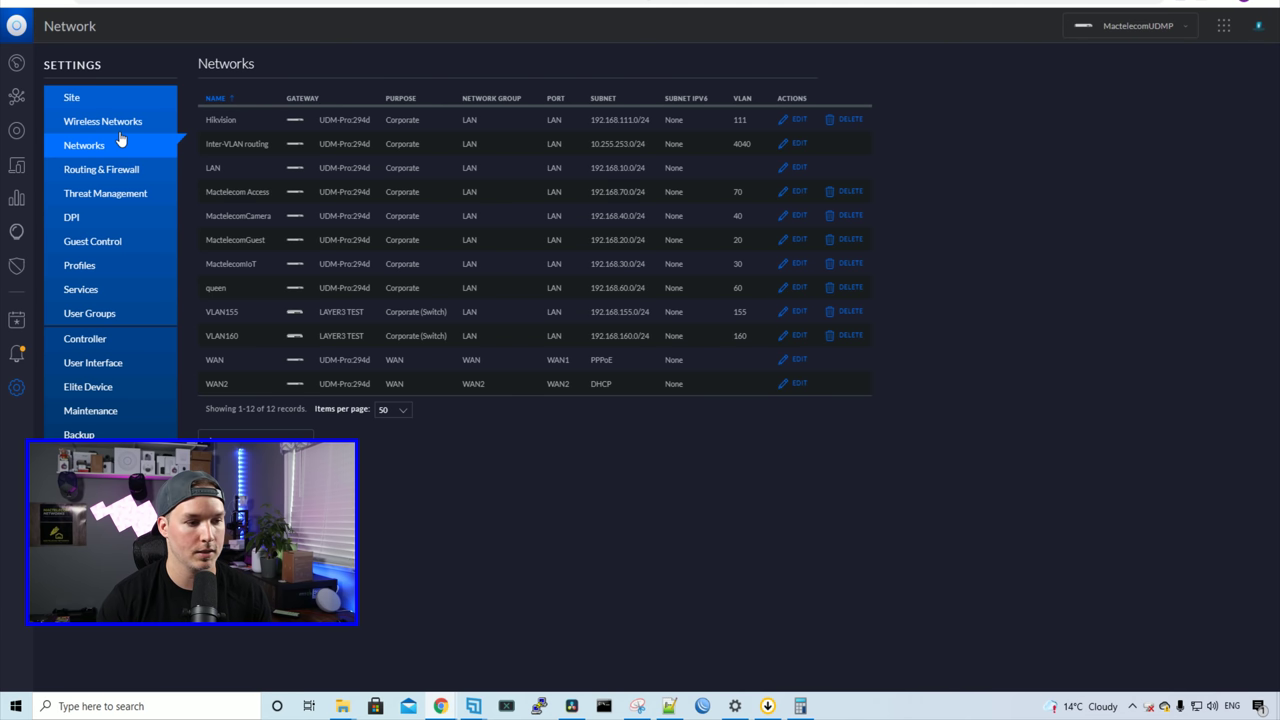
Step: Assign port 23 of the LAYER3 TEST switch to the VLAN155 port profile
left_click(16, 133)
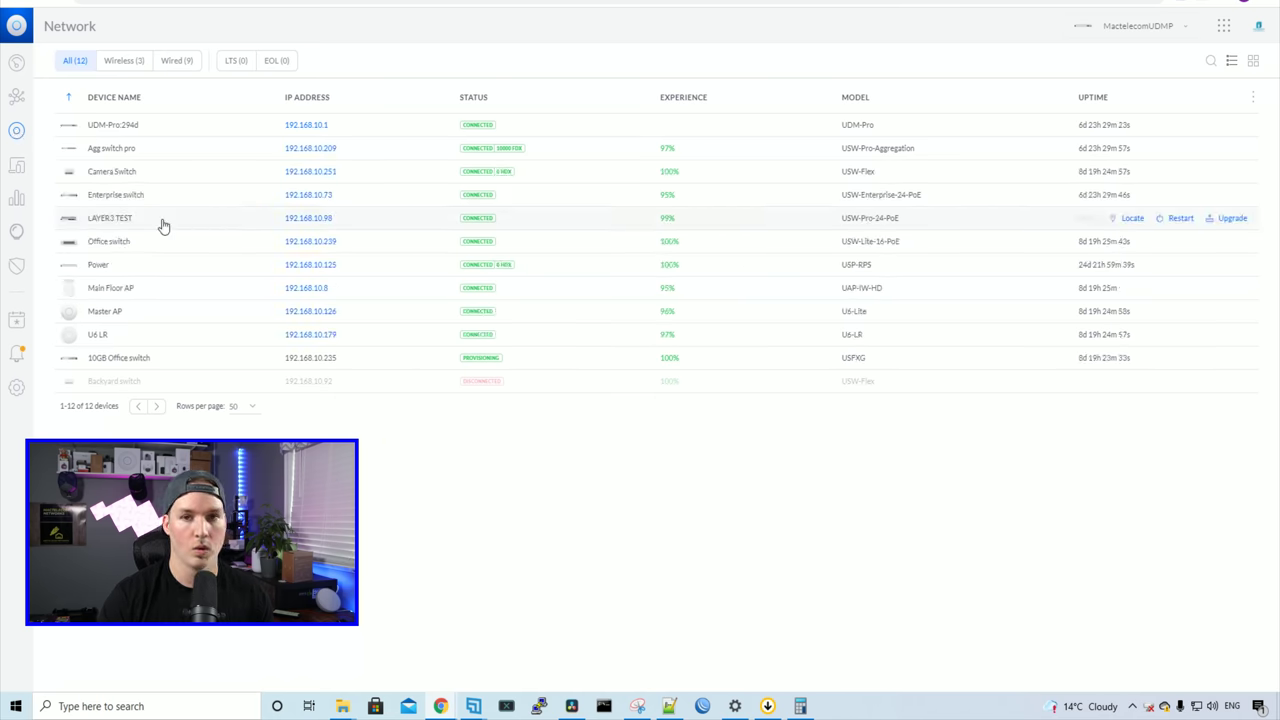
left_click(161, 224)
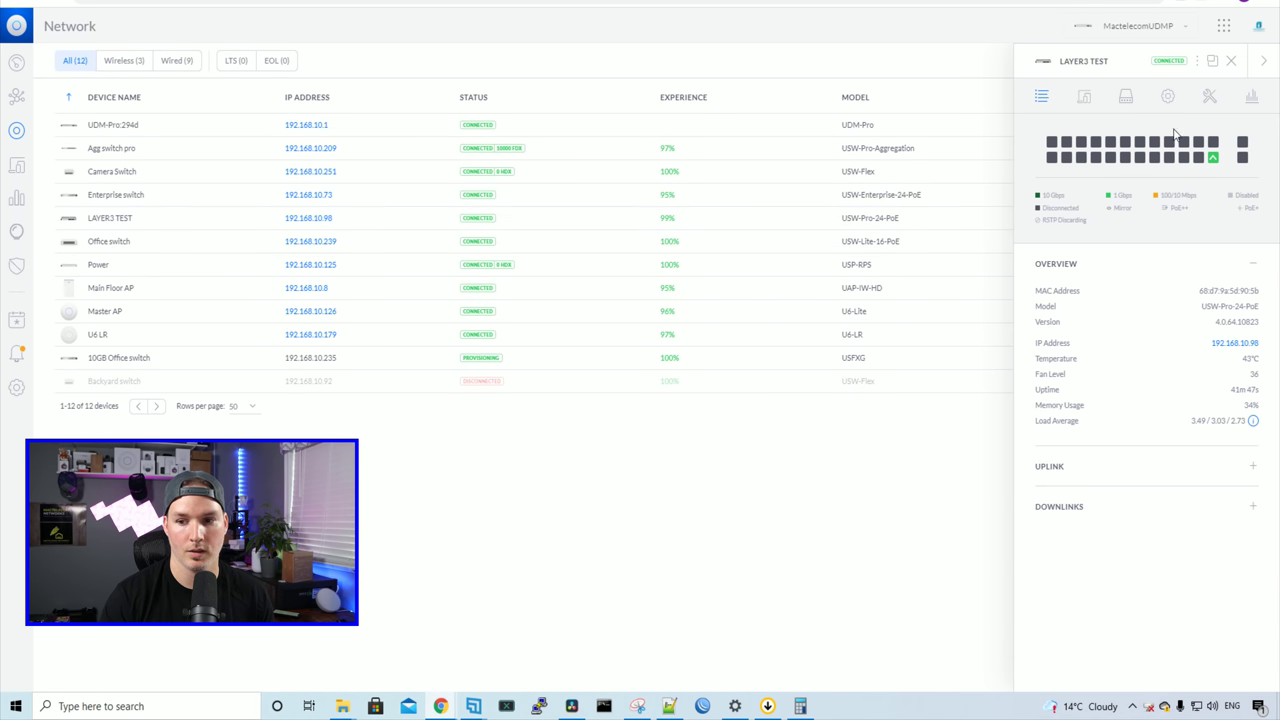
left_click(1127, 100)
scroll(1129, 490, "down", 5)
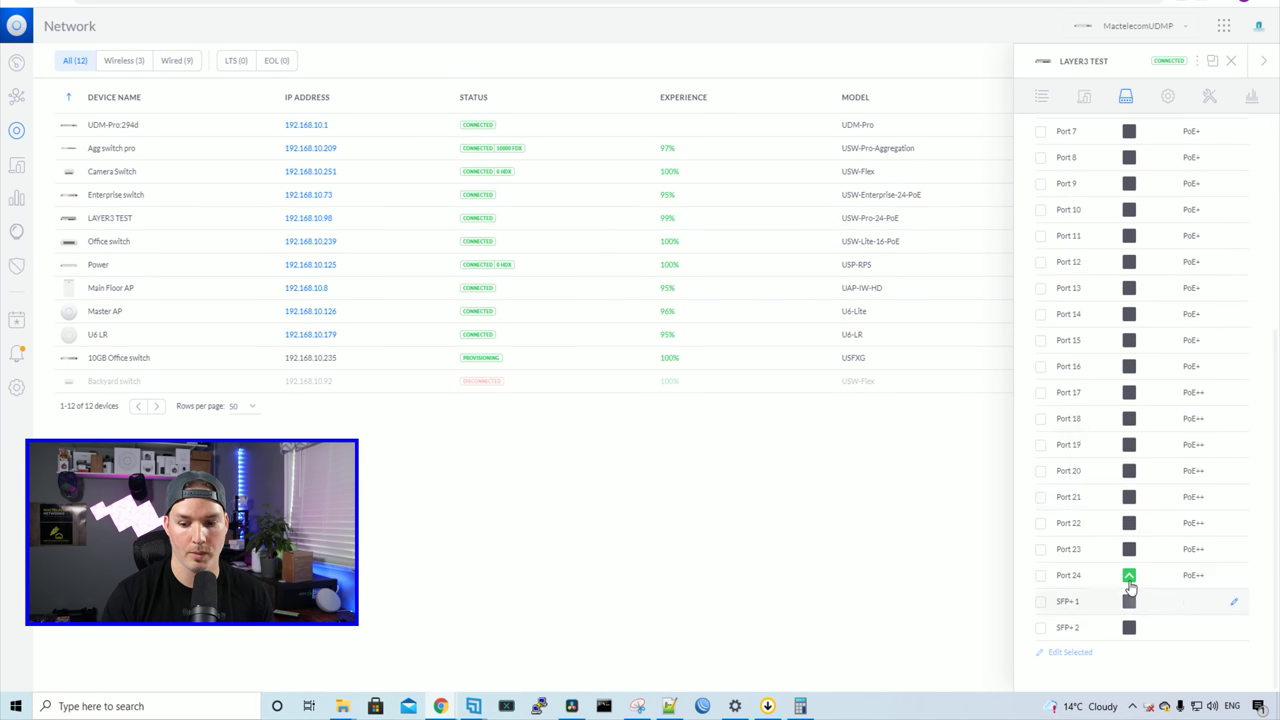
left_click(1234, 551)
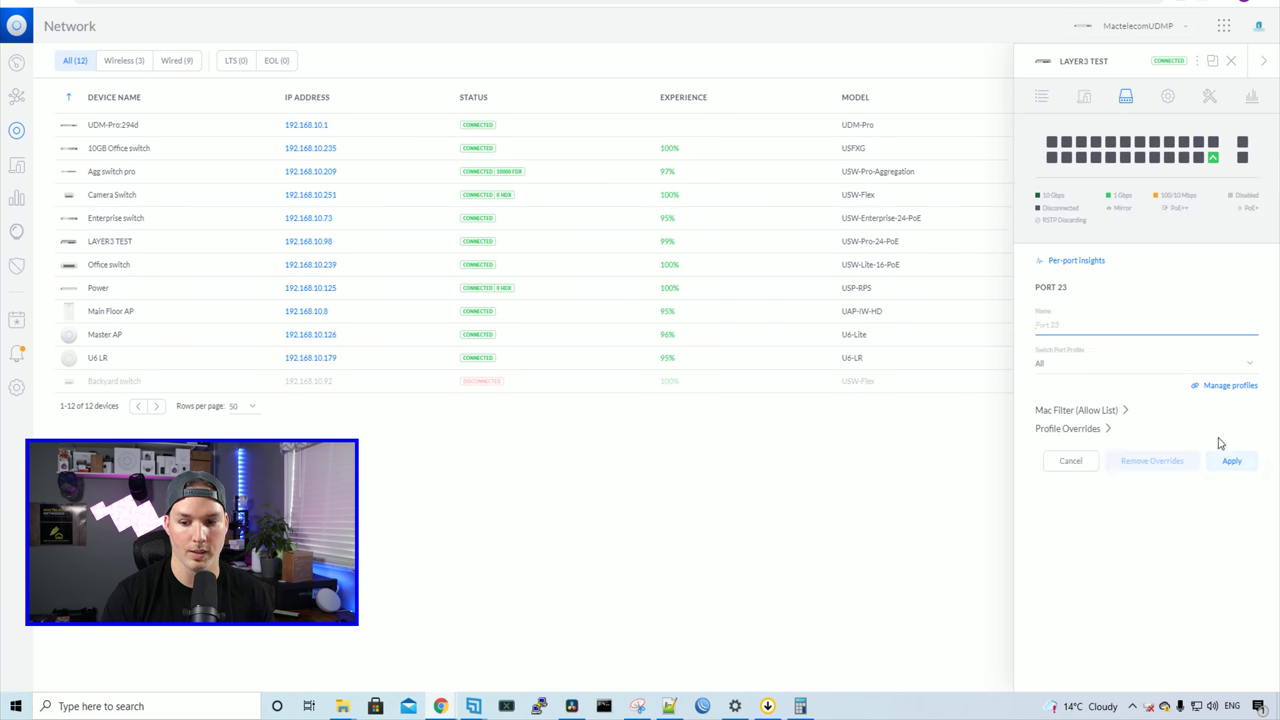
left_click(1075, 366)
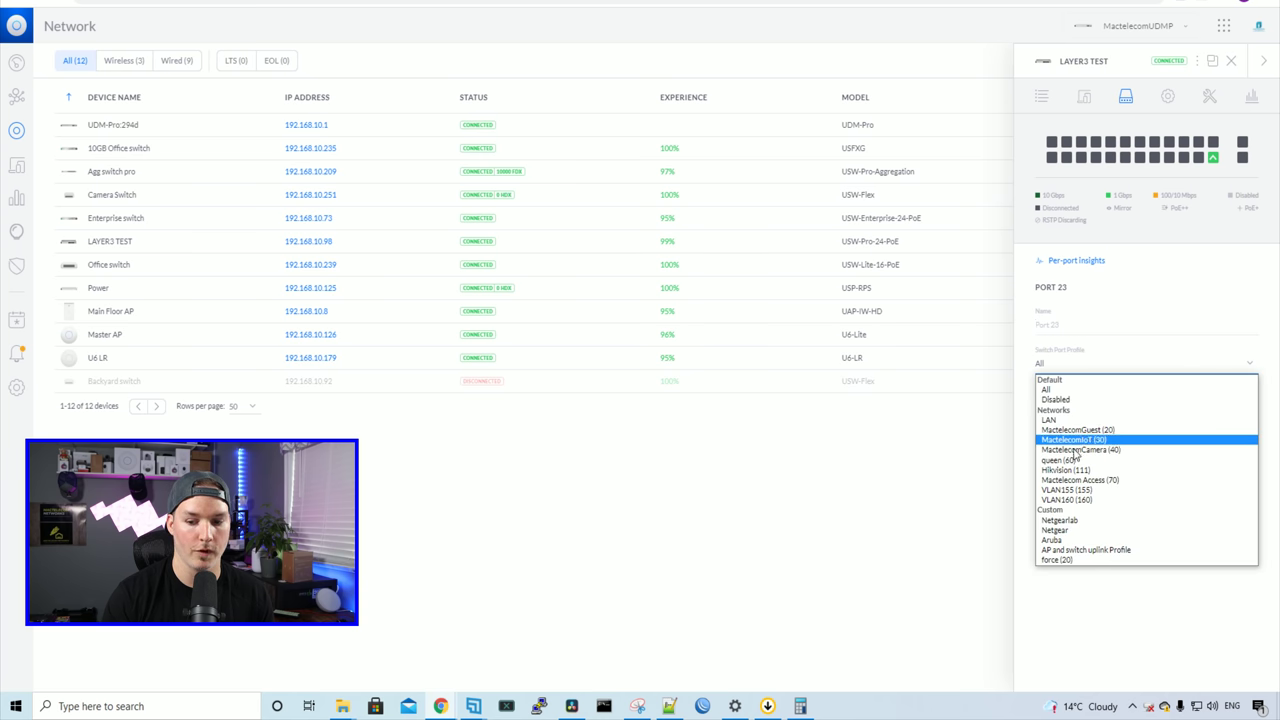
left_click(1068, 490)
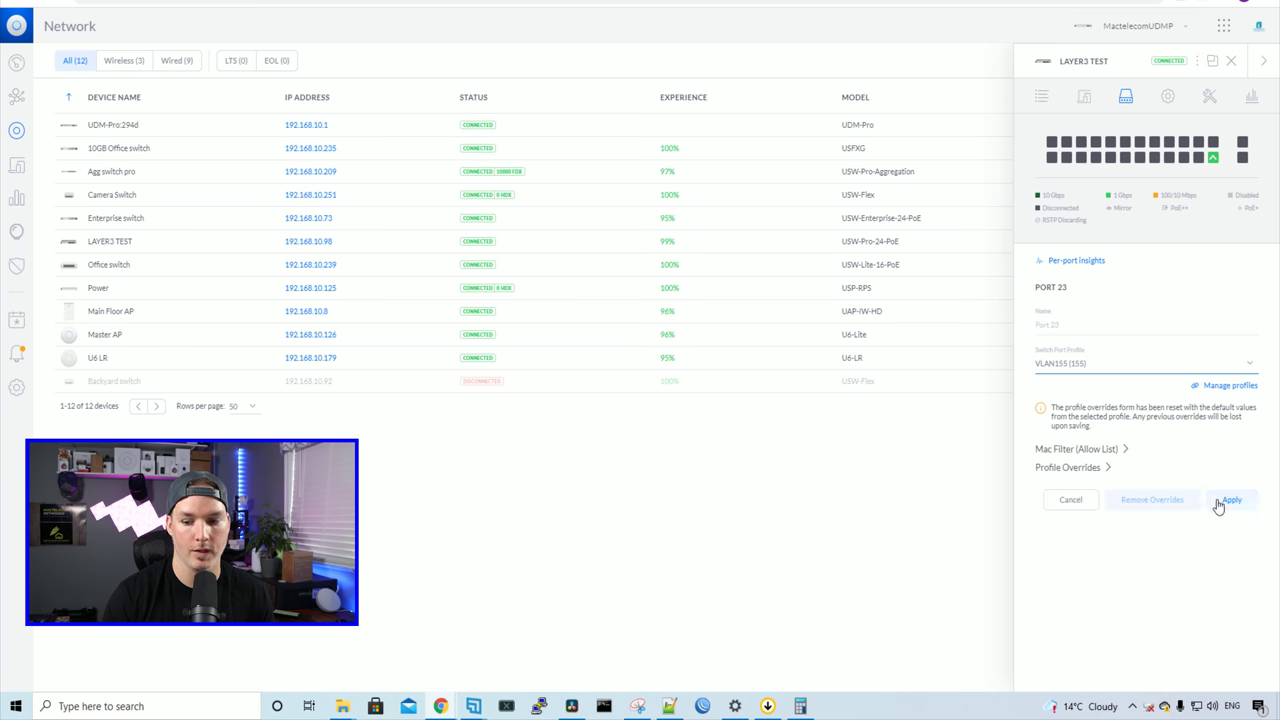
left_click(1231, 501)
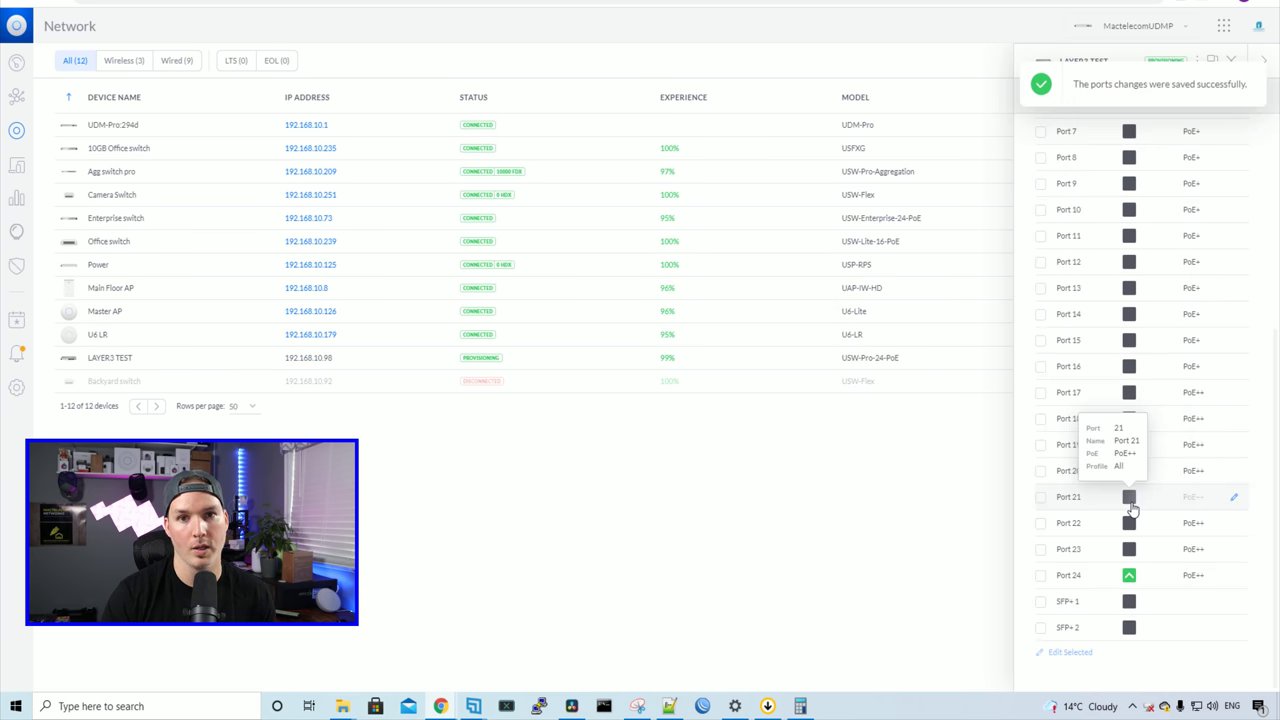
Step: Assign port 21 to the VLAN160 port profile and apply
left_click(1235, 500)
left_click(1068, 364)
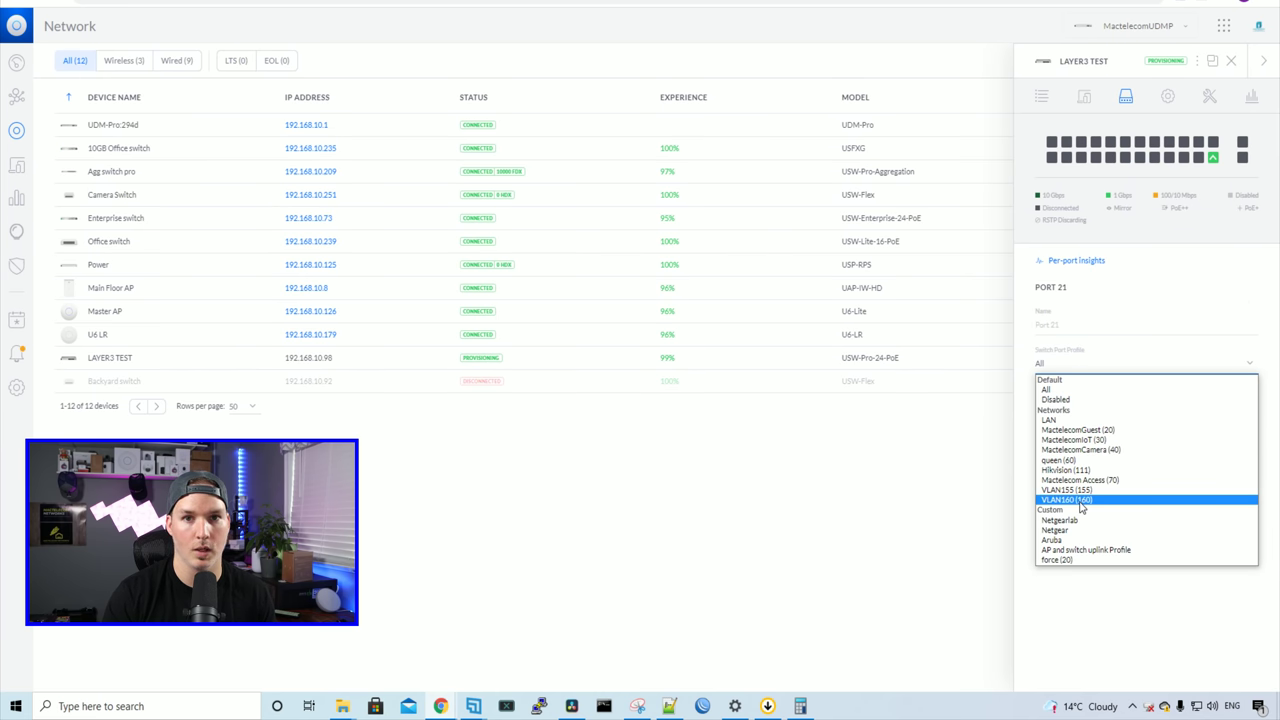
left_click(1080, 505)
left_click(1228, 502)
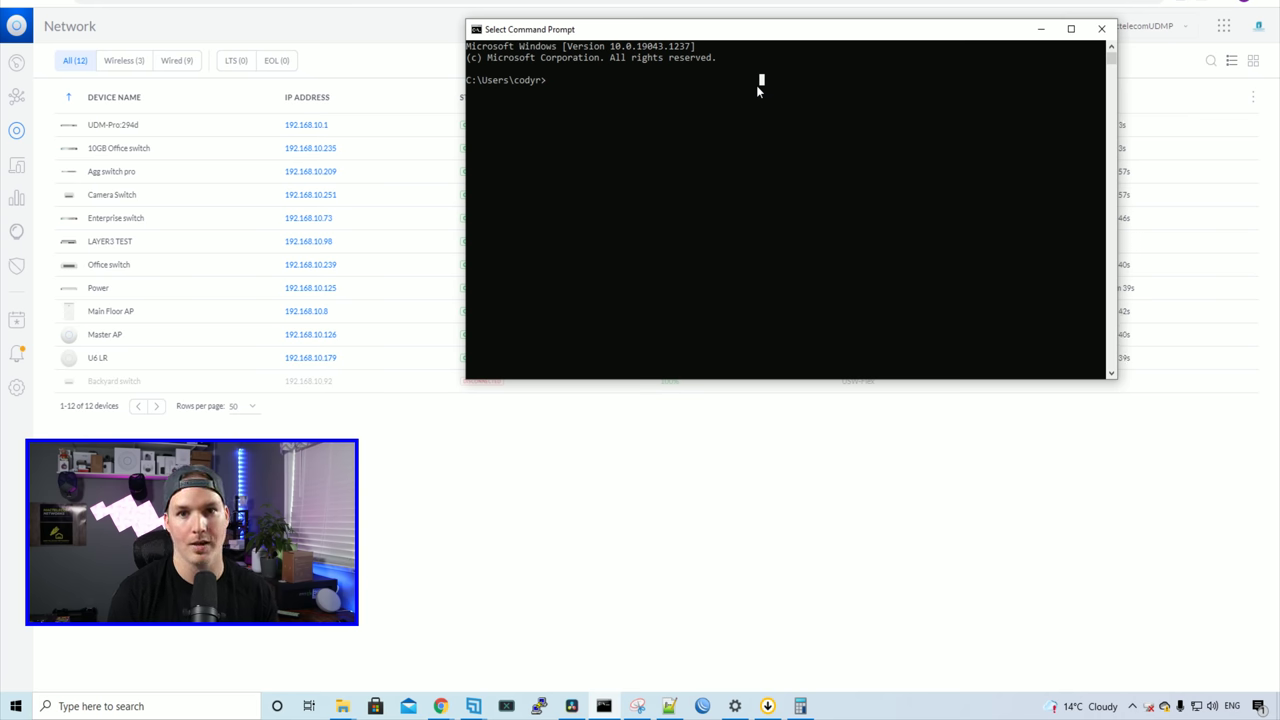
Step: Run ipconfig and confirm the PC's IPv4 address is still 192.168.10.58
type("ipconf")
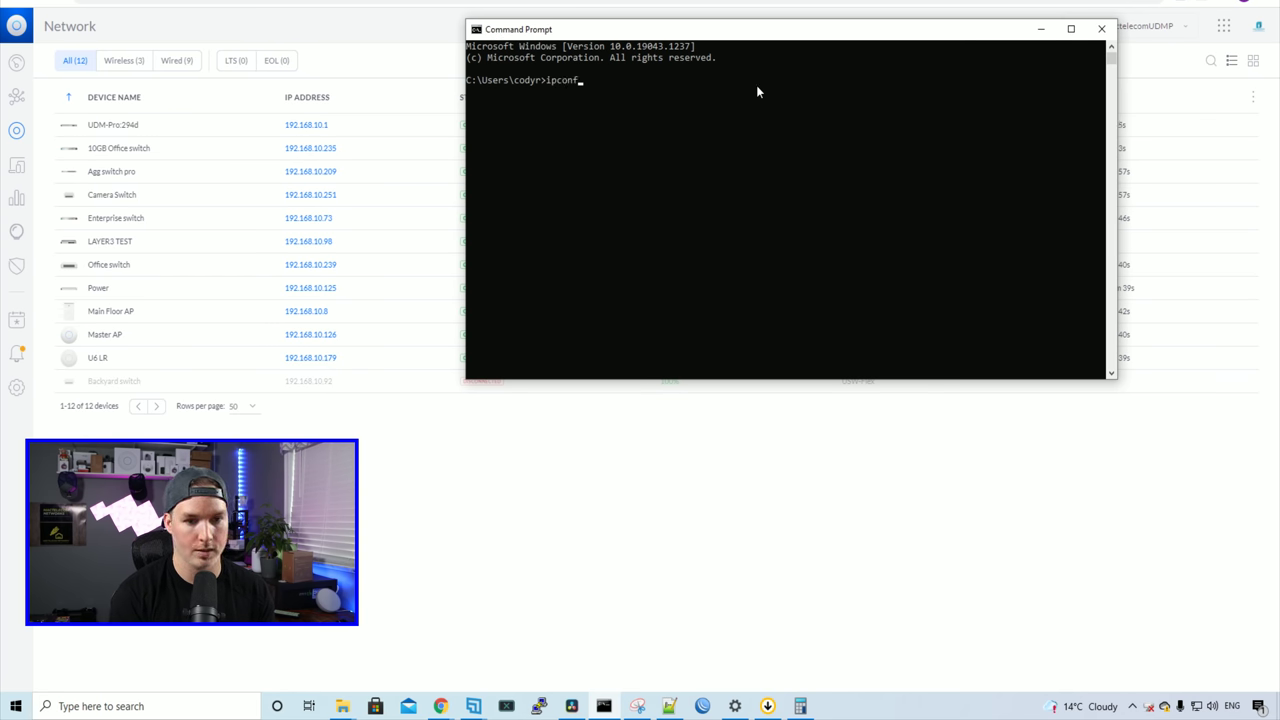
type("ig")
key("Return")
scroll(756, 85, "up", 2)
left_click(676, 115)
left_click_drag(676, 115, 744, 116)
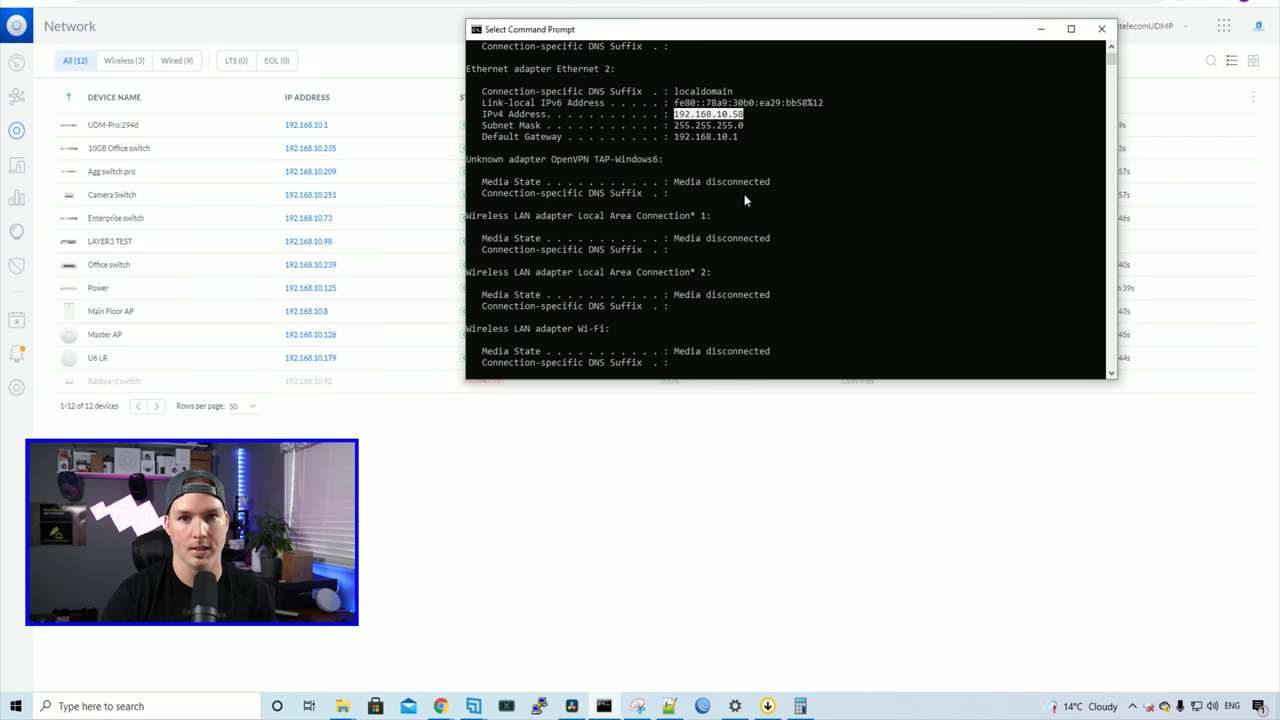
left_click(768, 172)
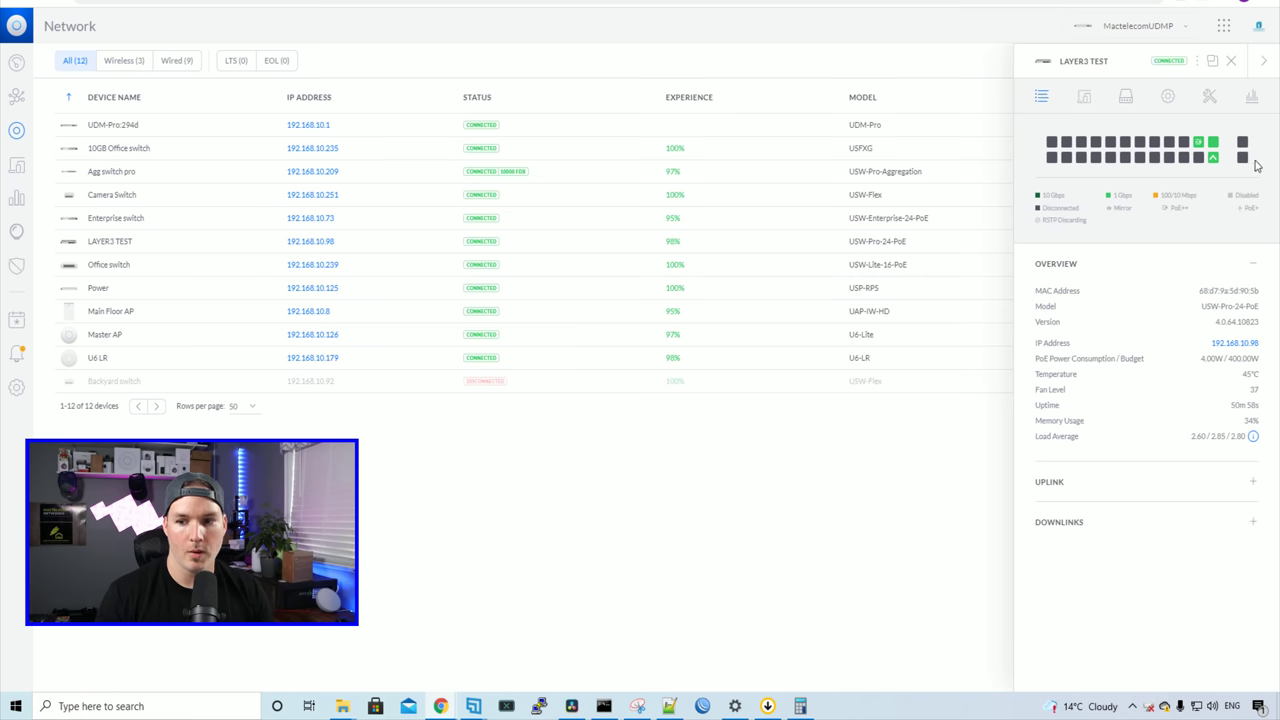
mouse_move(1214, 143)
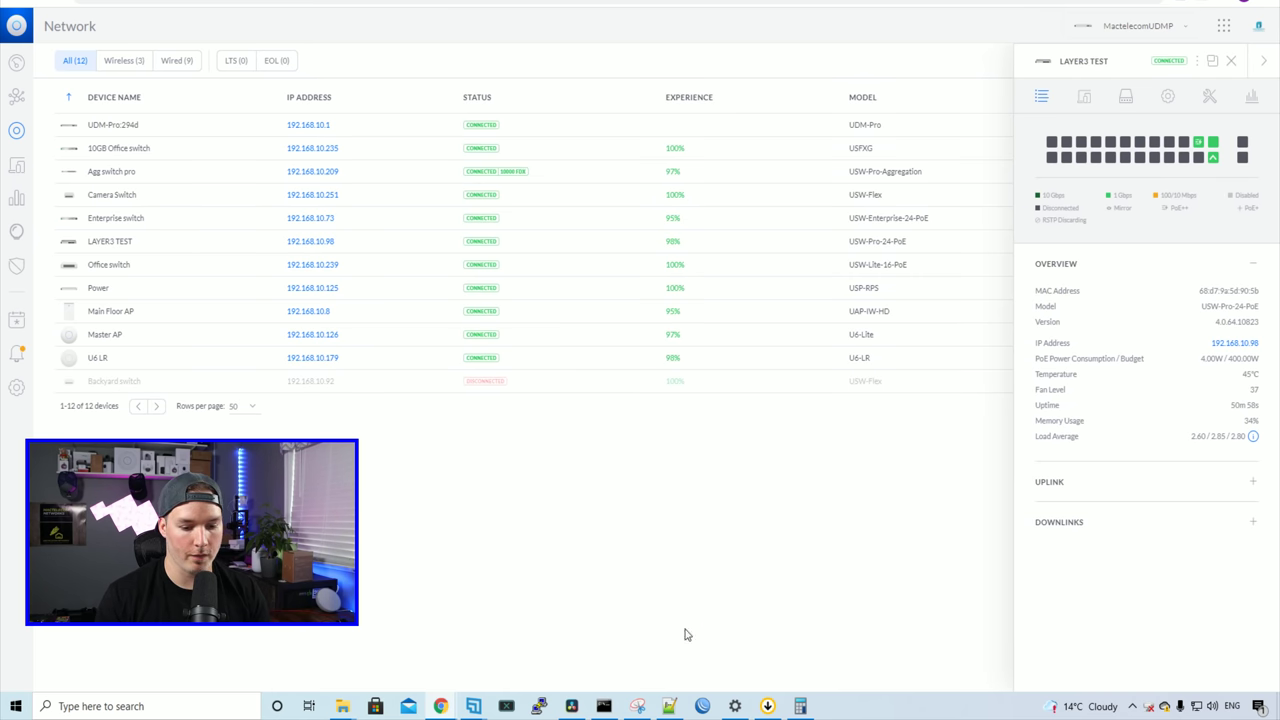
Step: Run ipconfig in a new Command Prompt to see the PC at 192.168.155.6, gateway 192.168.155.1
left_click(604, 706)
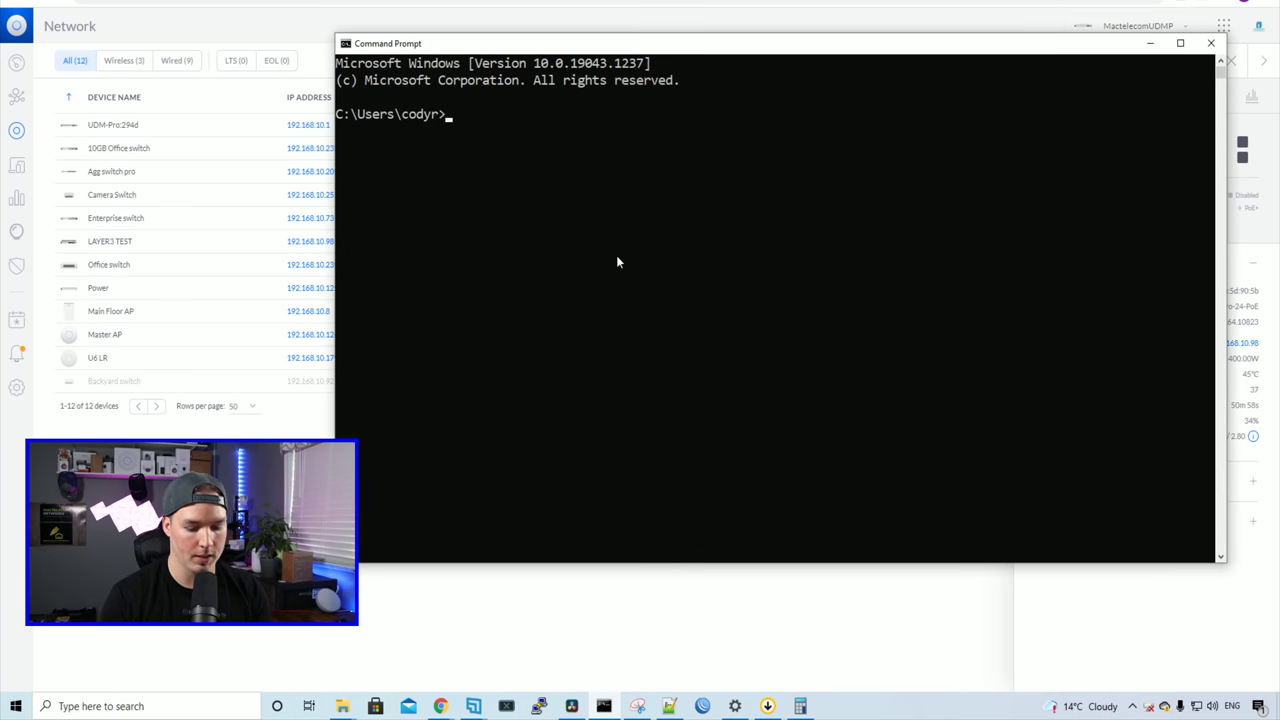
type("ipconfi")
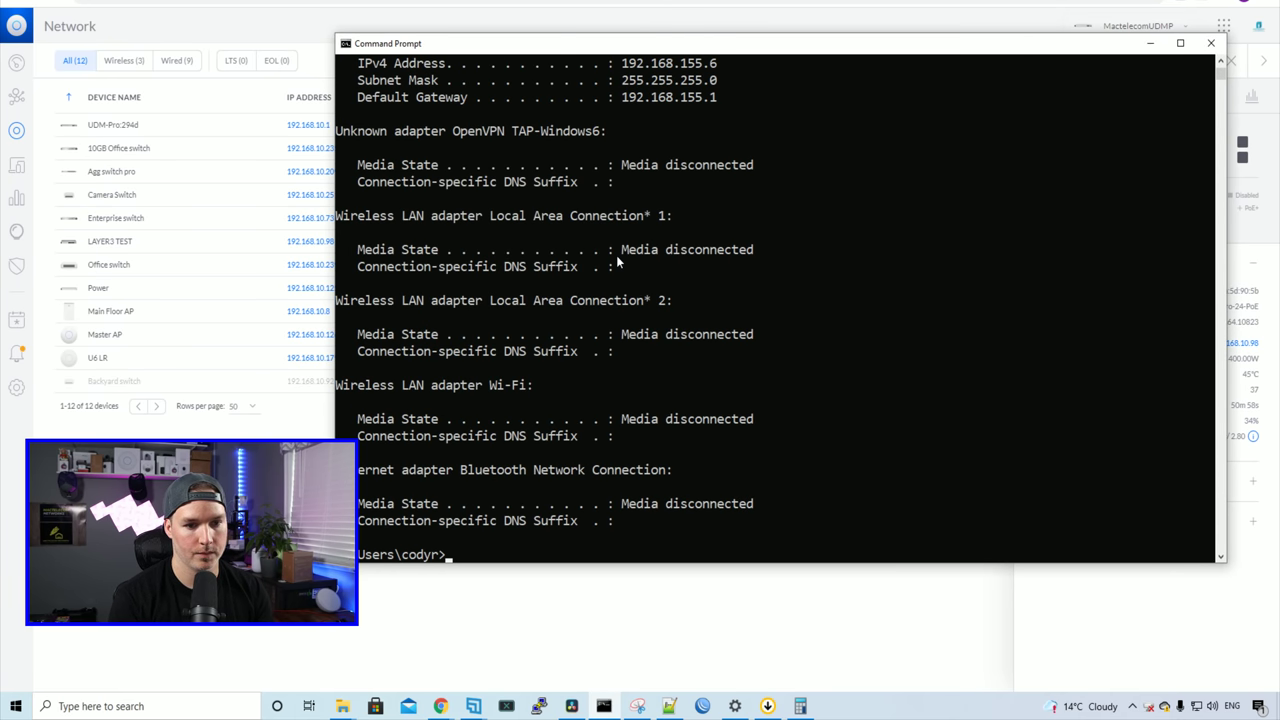
scroll(618, 262, "up", 2)
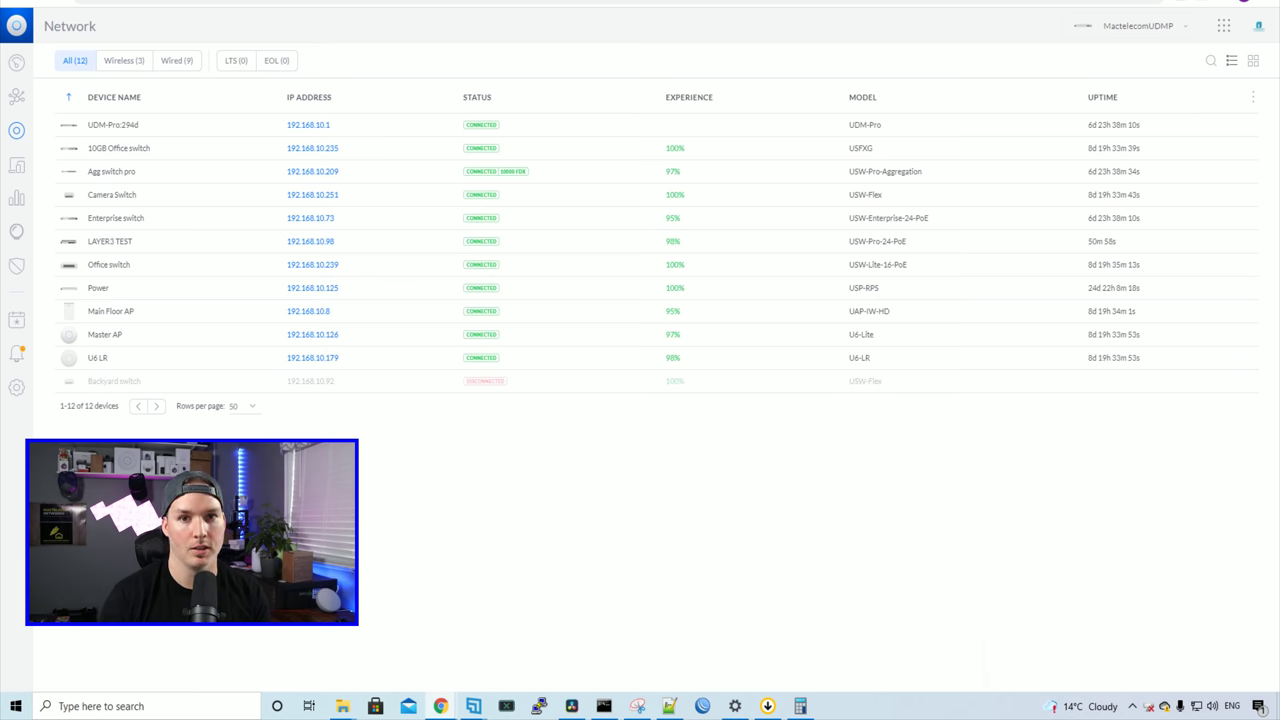
Step: Open Settings > Networks and inspect the VLAN entries, highlighting the Inter-VLAN routing network name
left_click(16, 387)
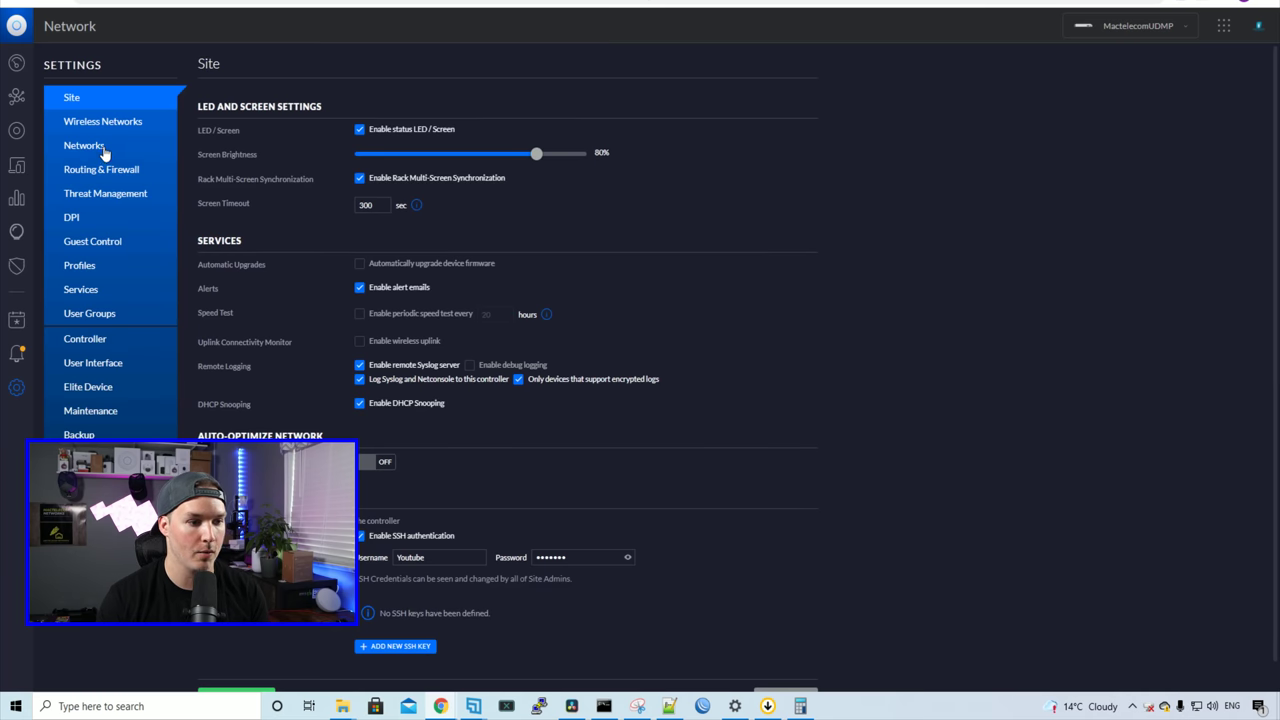
left_click(104, 150)
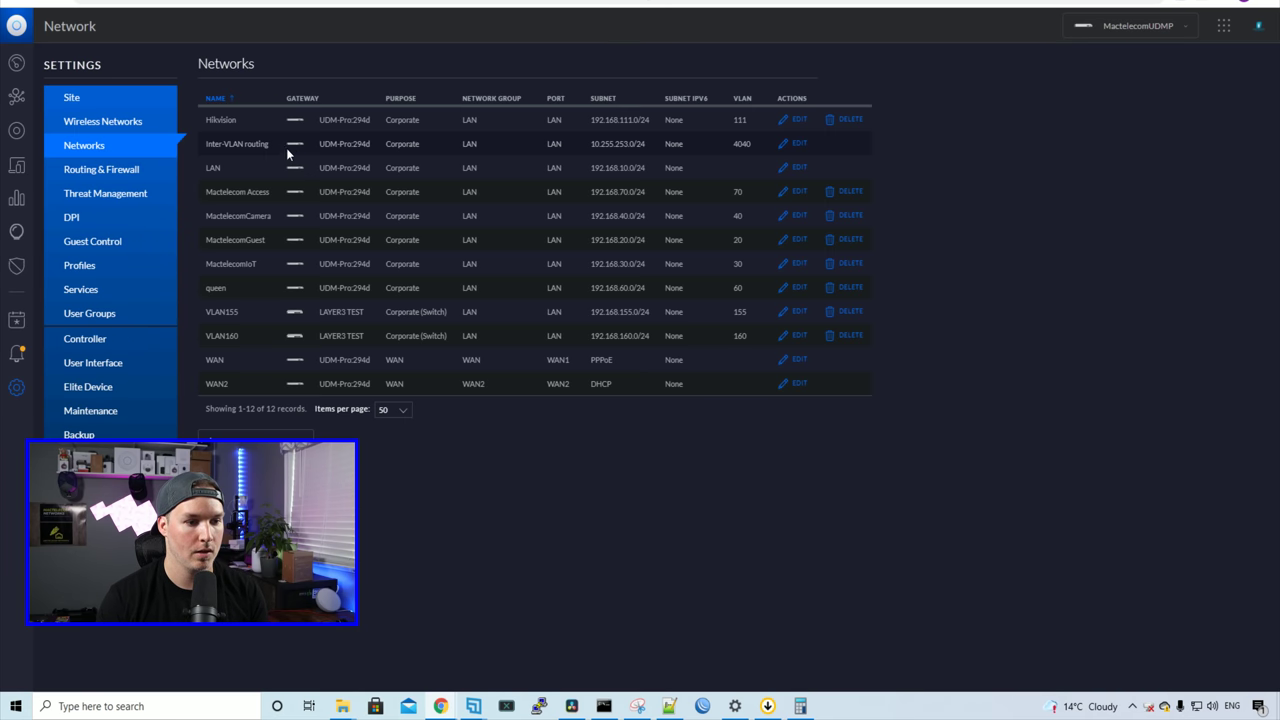
left_click_drag(206, 144, 270, 148)
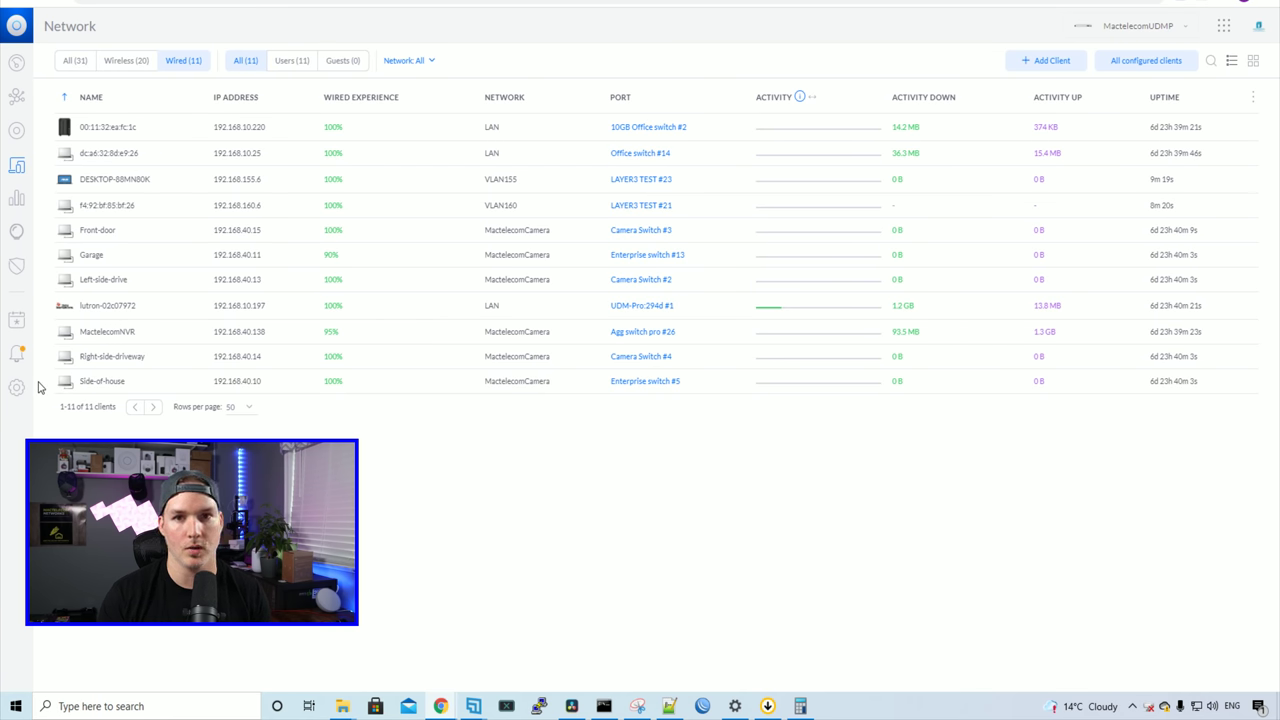
Step: In Routing & Firewall, start a new firewall rule named 'Block vlan 155 to 160'
left_click(16, 387)
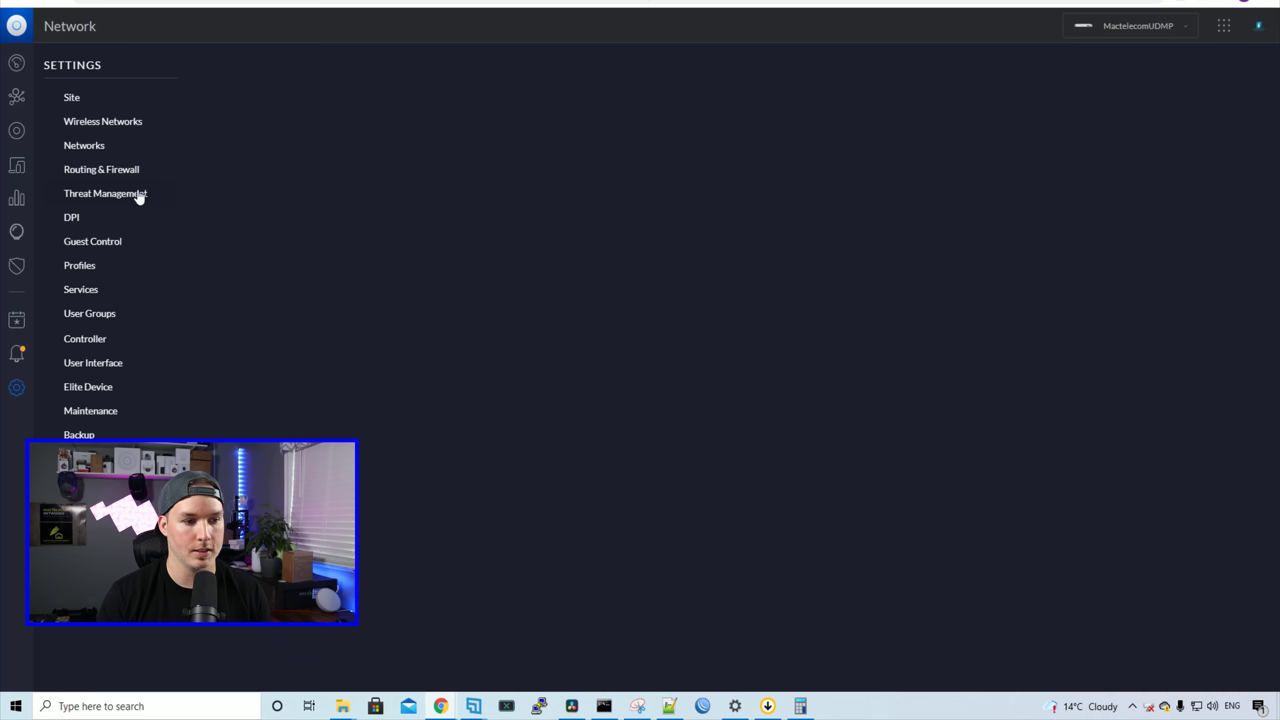
left_click(128, 171)
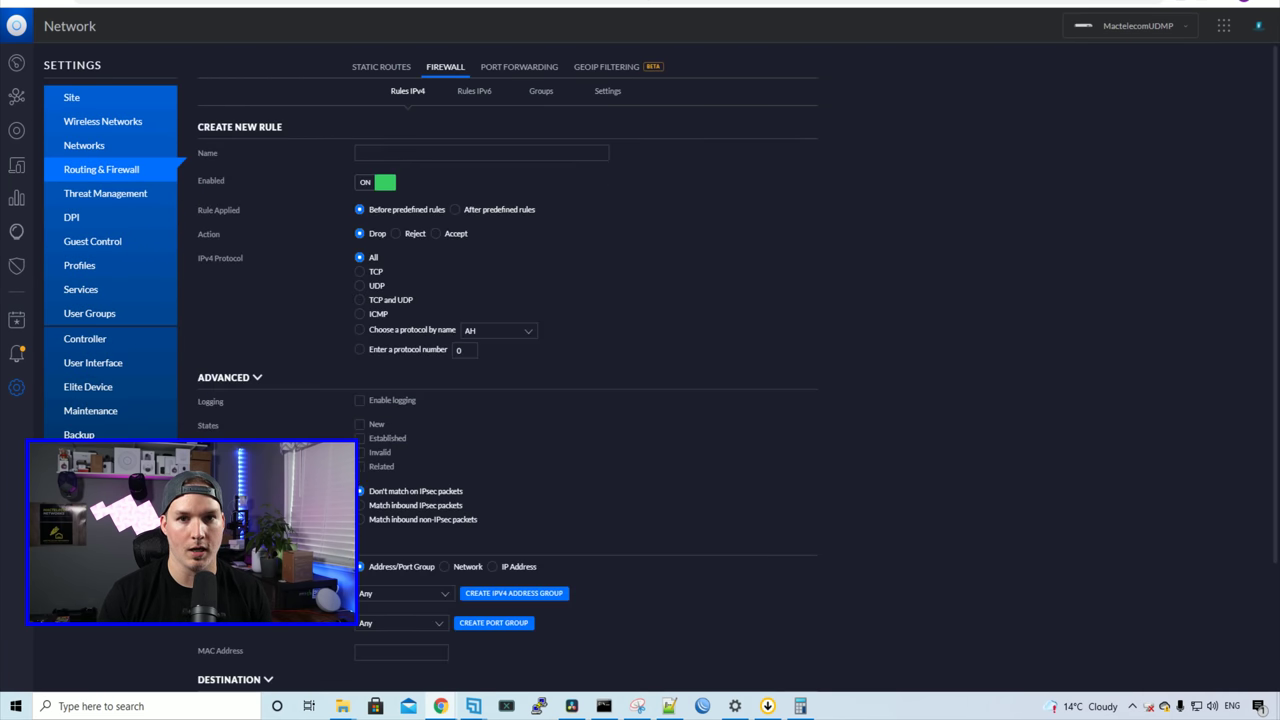
left_click(444, 155)
type("Block vlan 155 to 160")
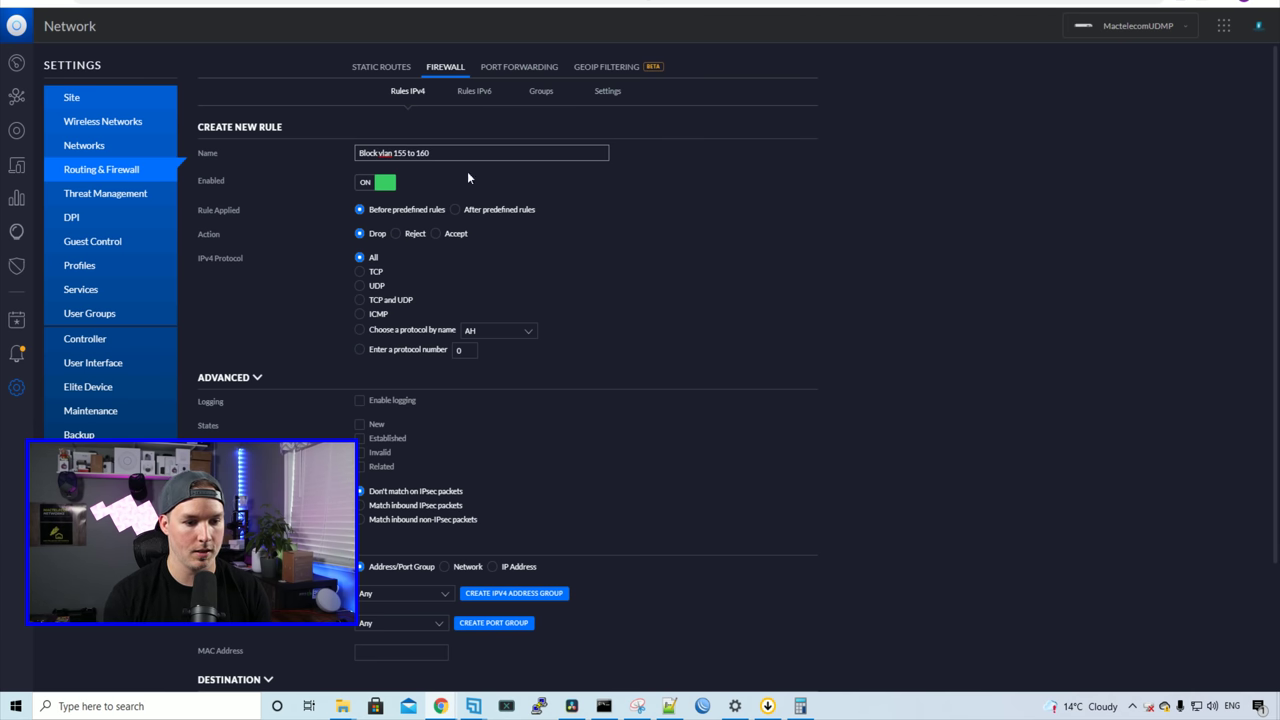
scroll(391, 271, "down", 2)
Step: Set the rule's source network to VLAN155 and destination network to VLAN160, then save
left_click(445, 410)
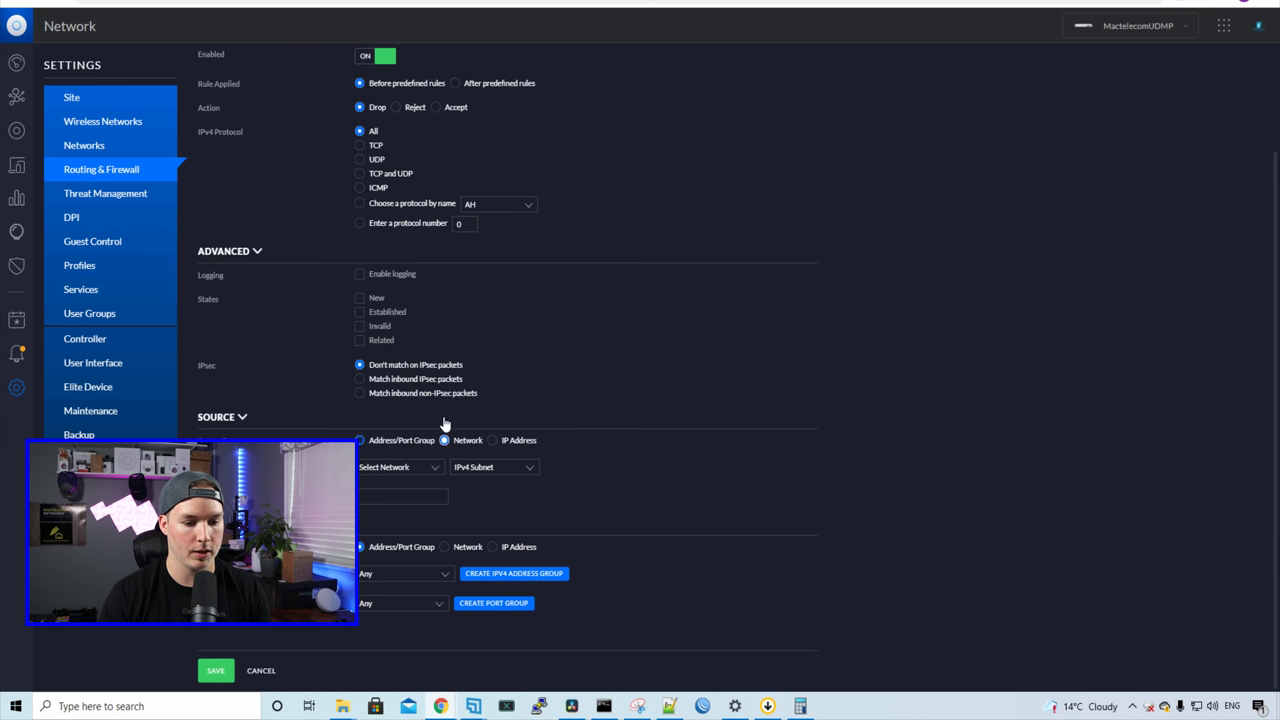
left_click(420, 467)
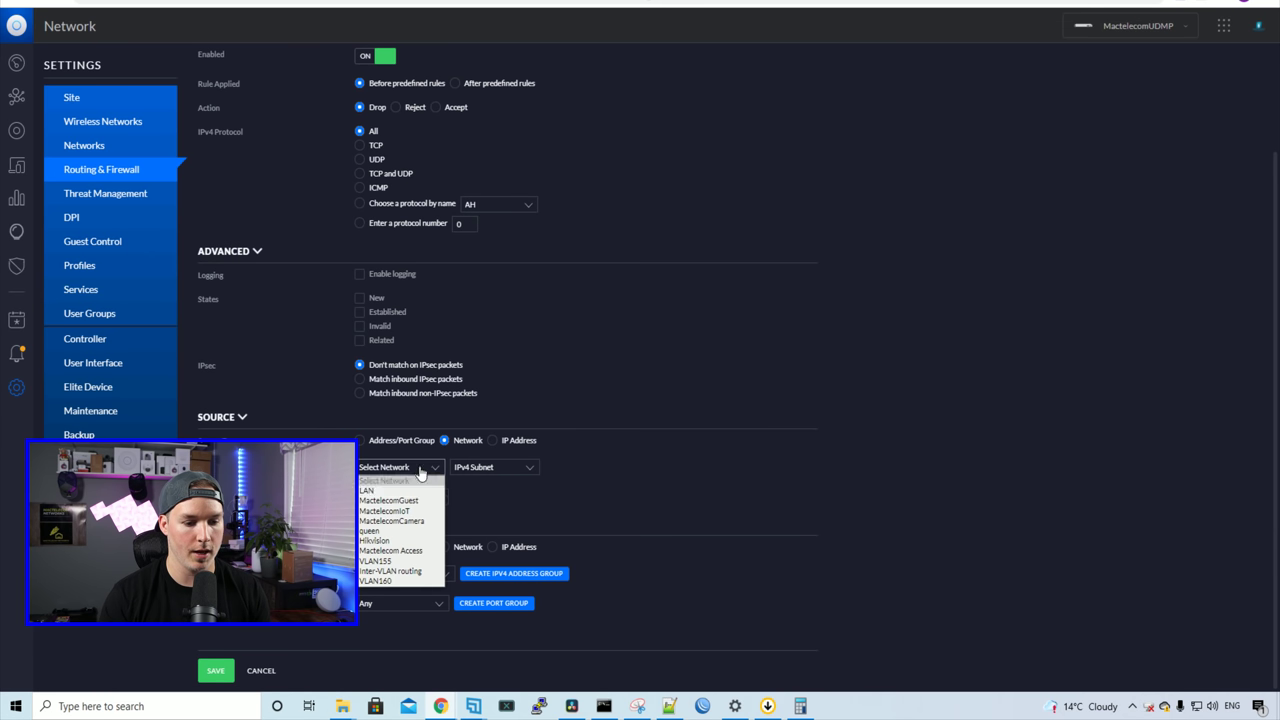
left_click(378, 563)
left_click(446, 555)
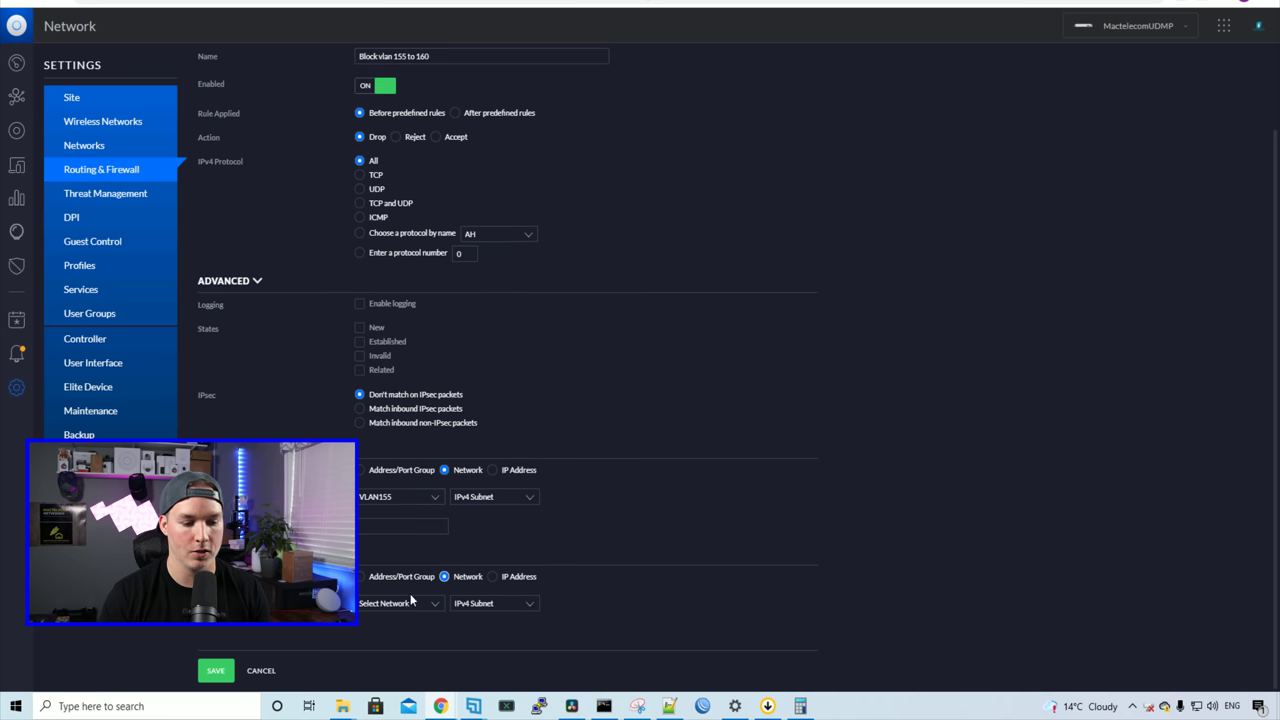
left_click(409, 604)
scroll(400, 560, "down", 1)
left_click(395, 588)
left_click(228, 668)
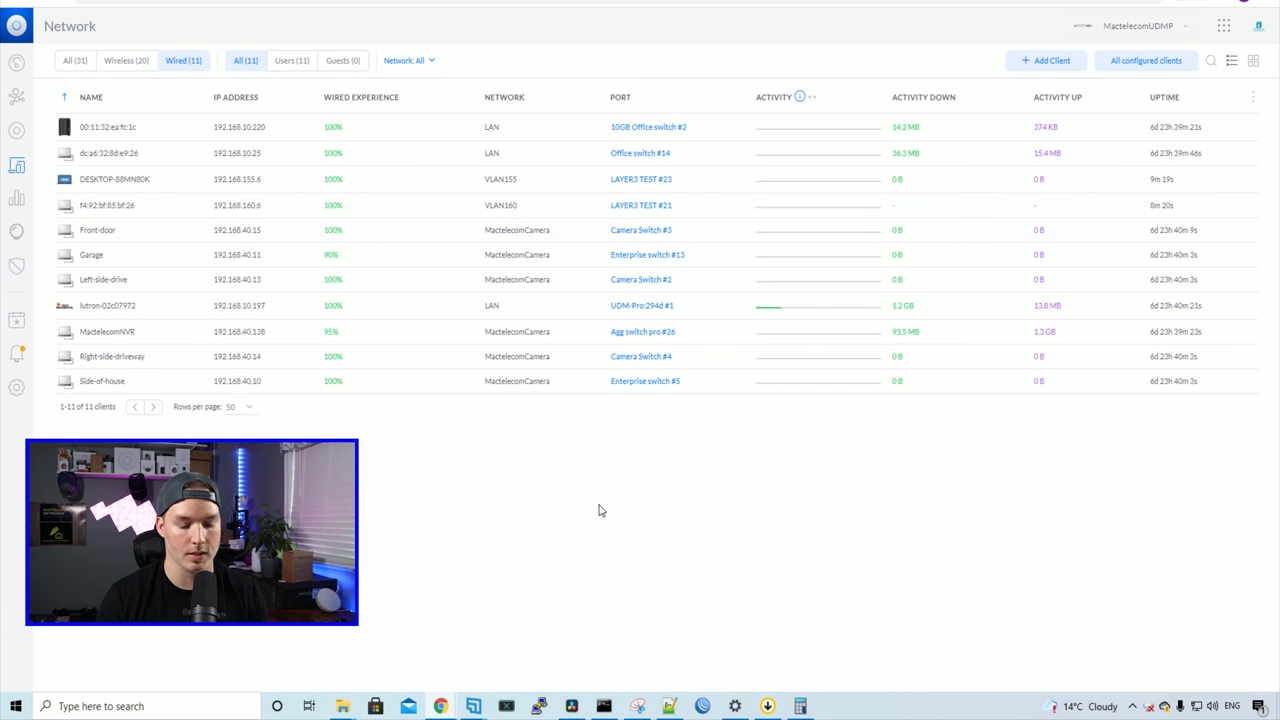
Step: In a new Command Prompt window, ping the VLAN160 client at 192.168.160.6
right_click(612, 710)
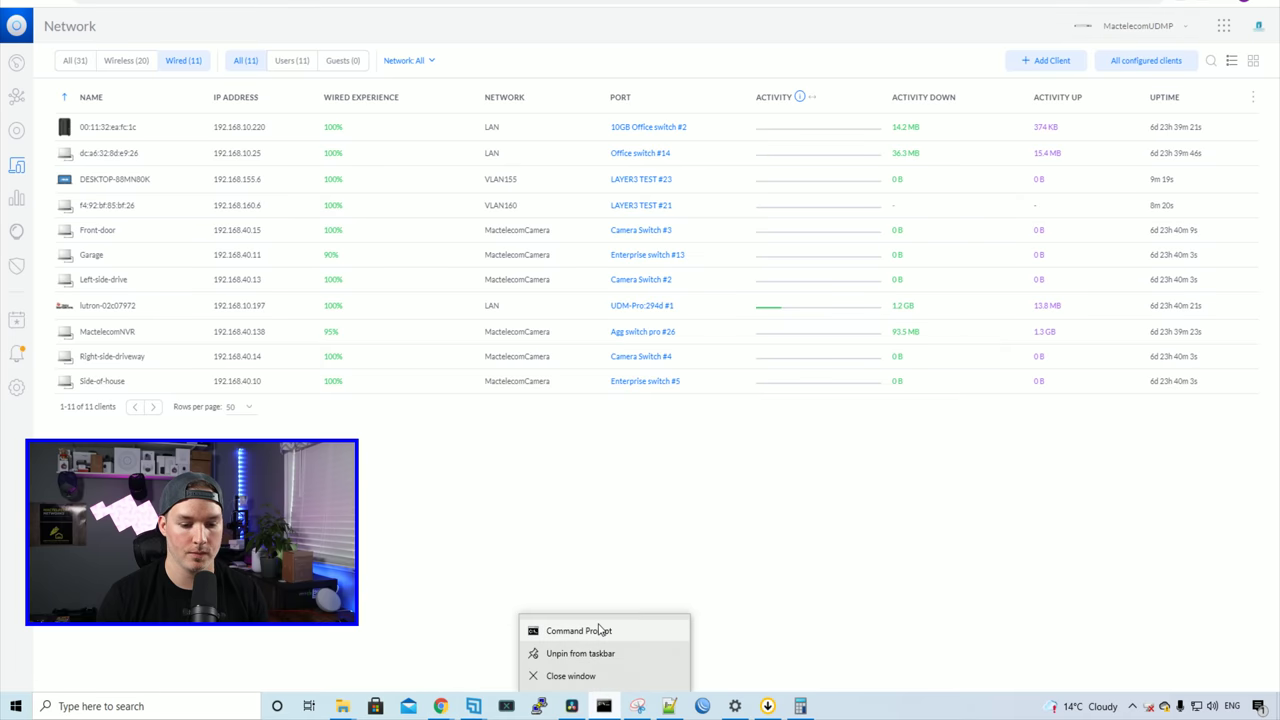
left_click(600, 627)
left_click_drag(529, 8, 906, 9)
left_click(722, 108)
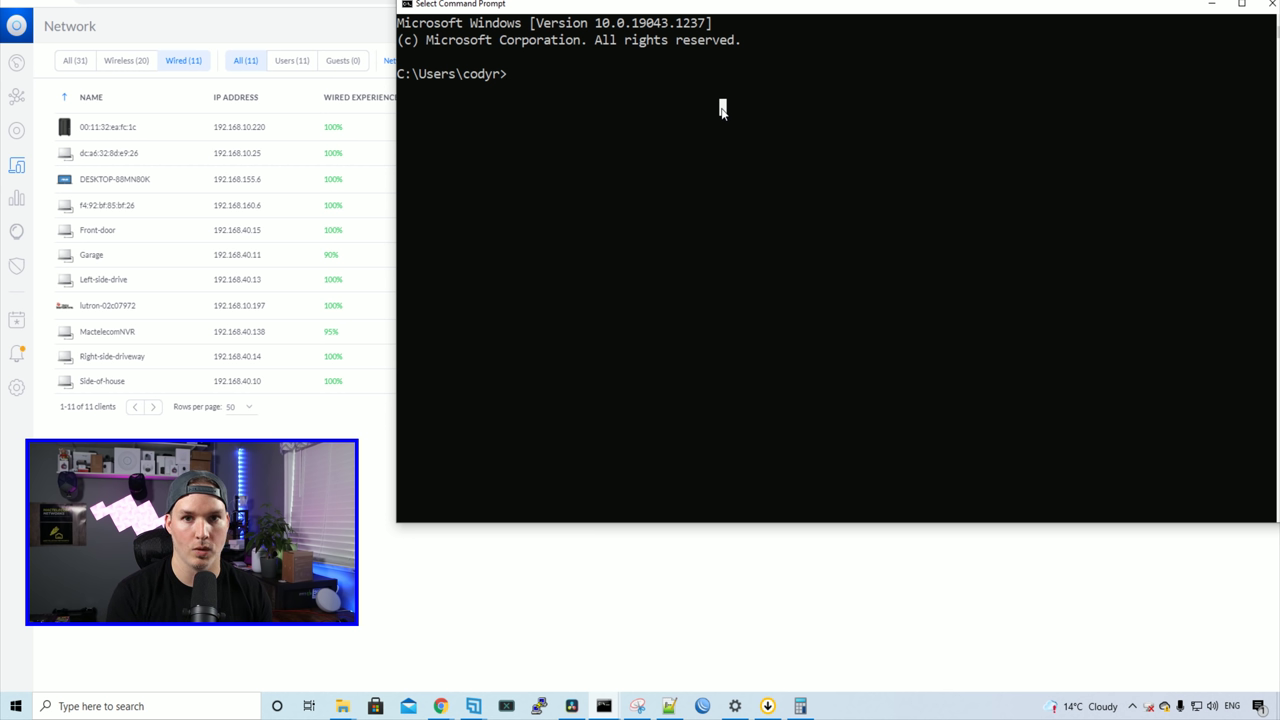
type("ping 192.1")
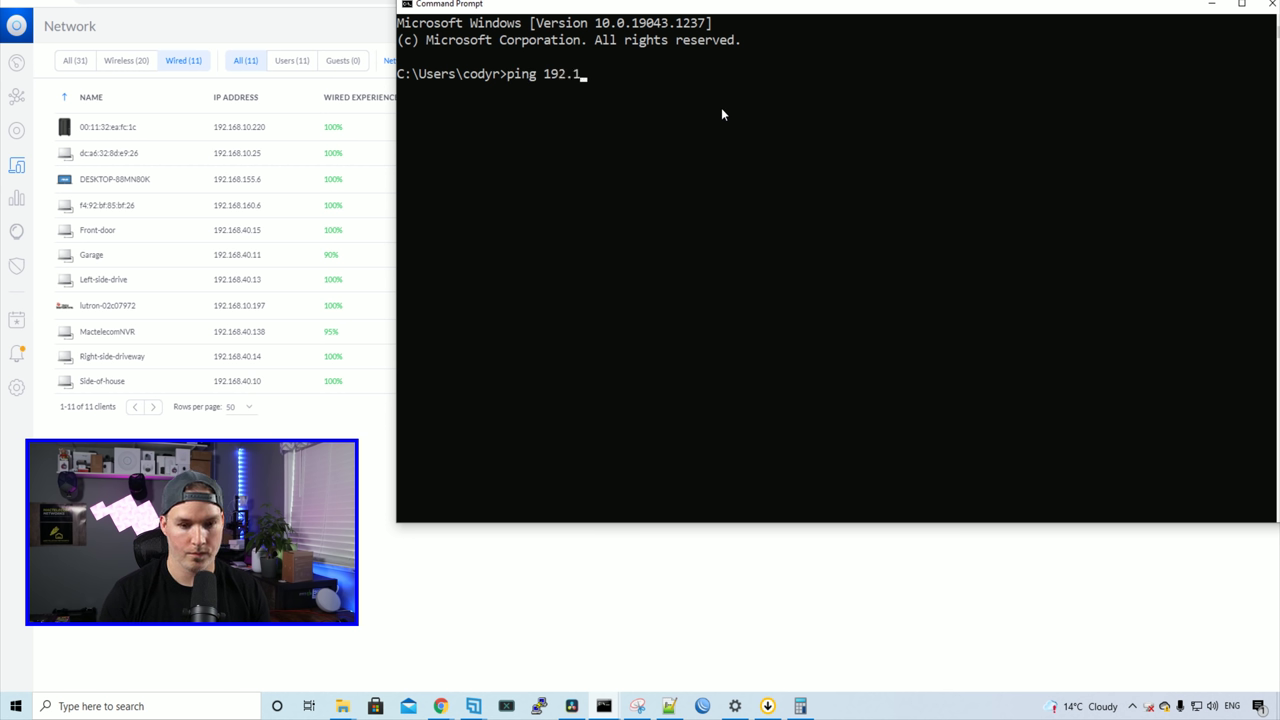
type("68.160.6")
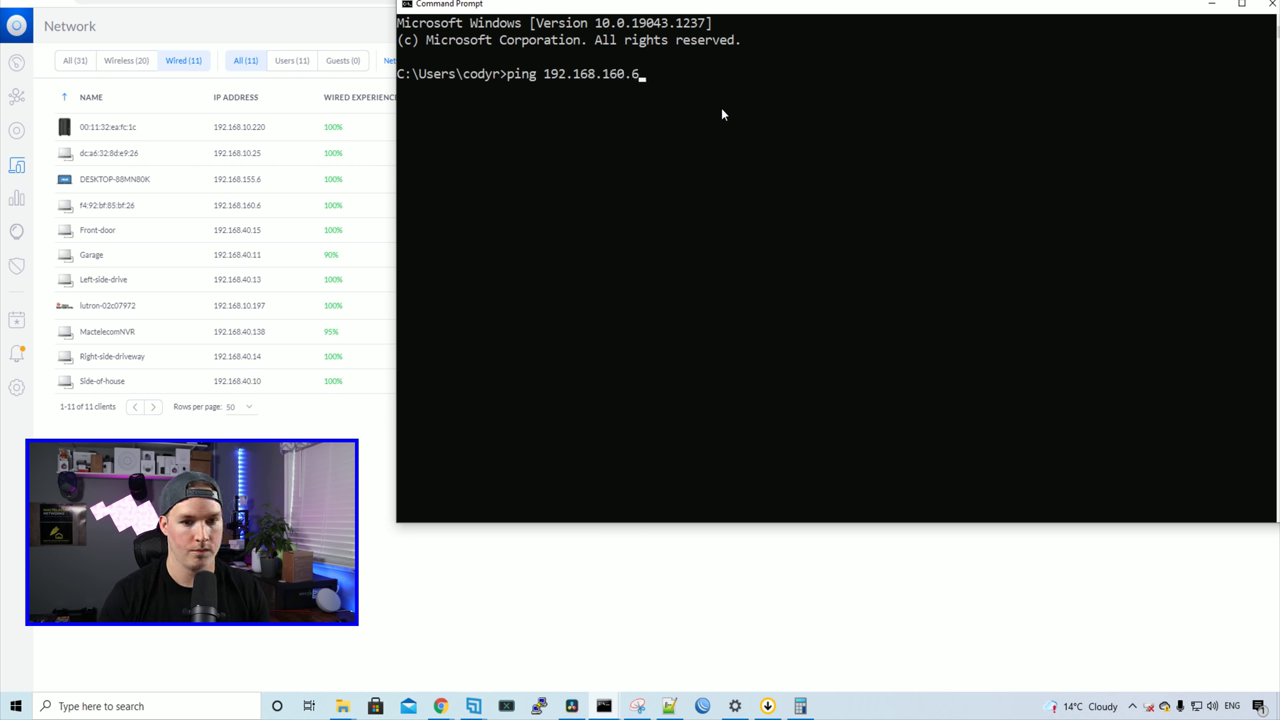
key("Return")
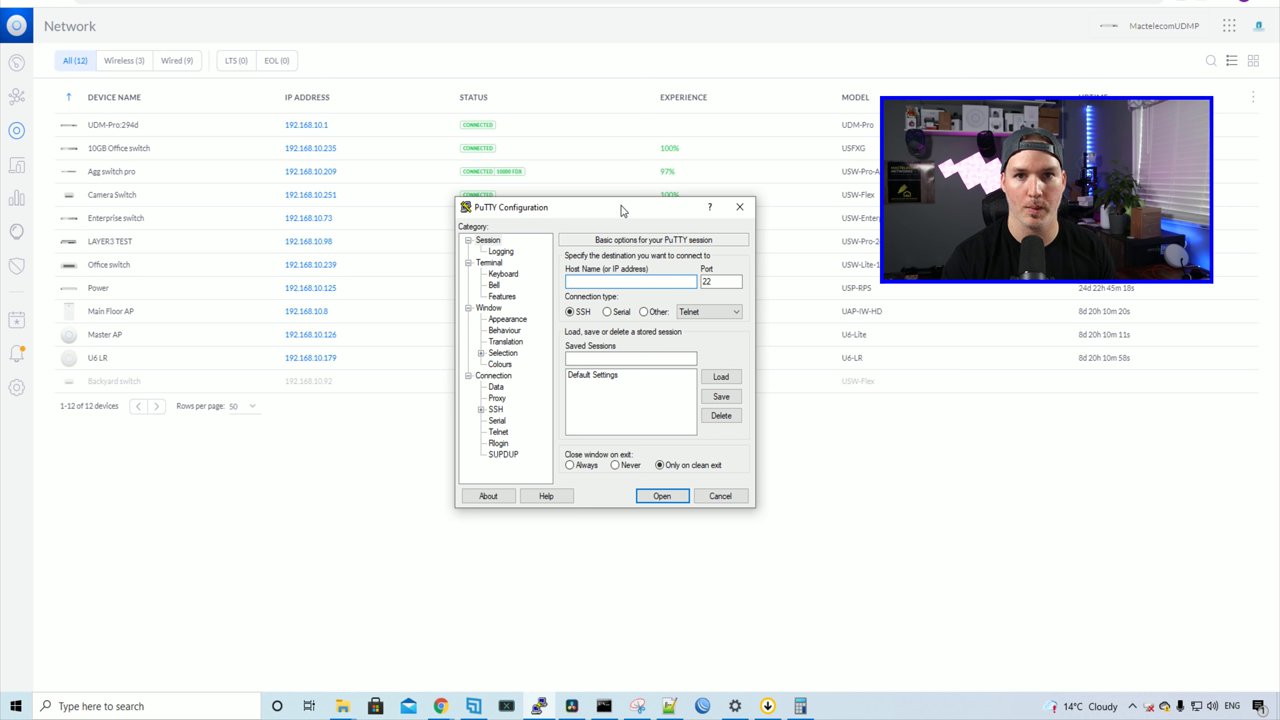
Step: Connect via SSH to 192.168.10.98 in PuTTY and log in with the switch credentials
type("192.1")
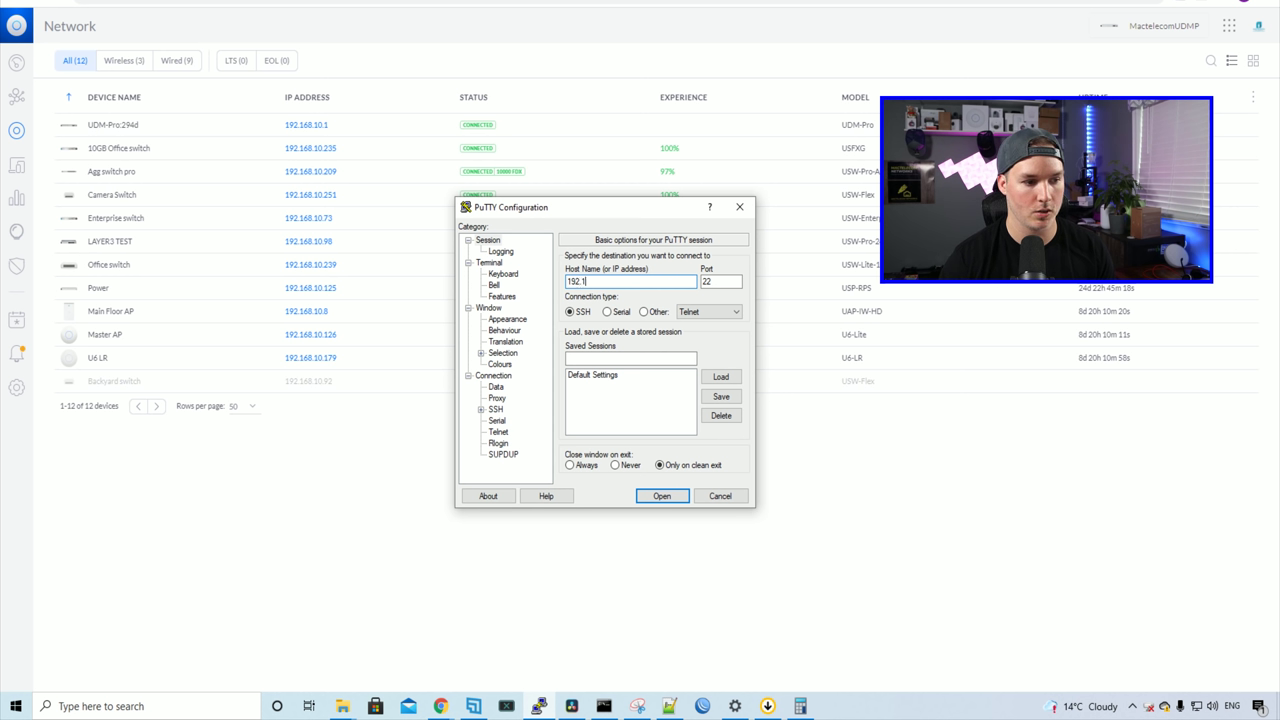
type("68.10.98")
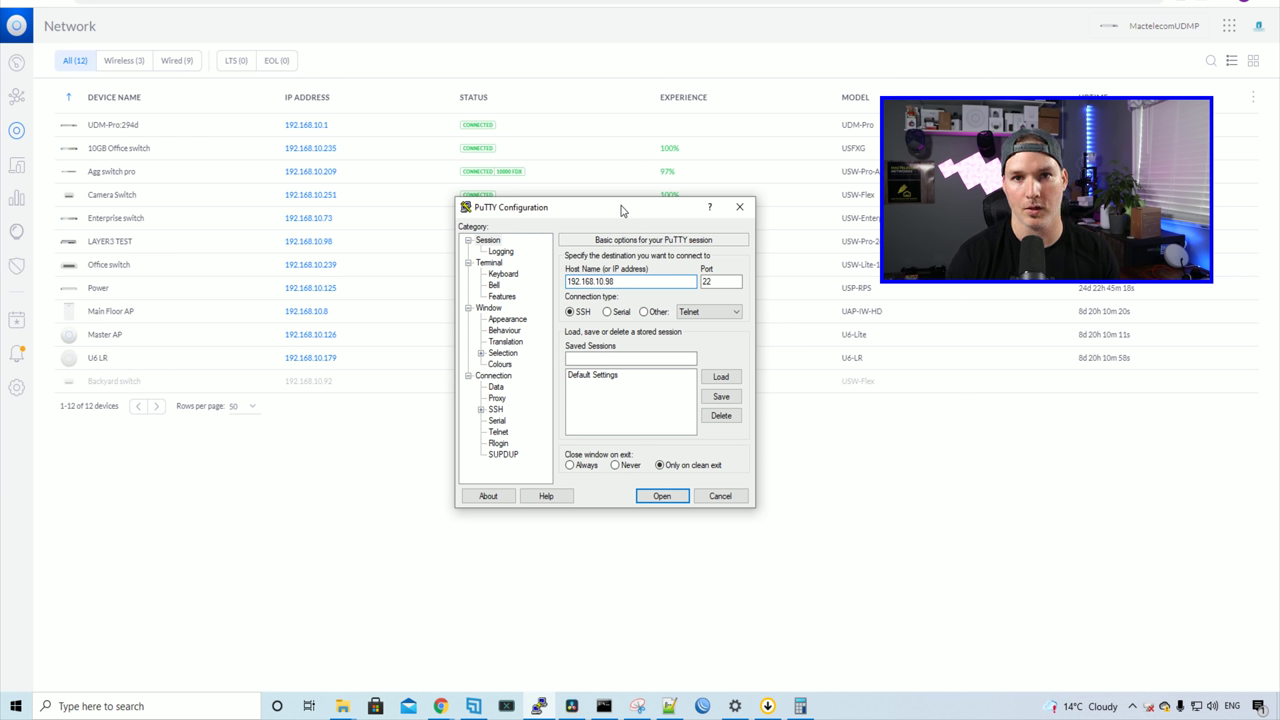
left_click(666, 496)
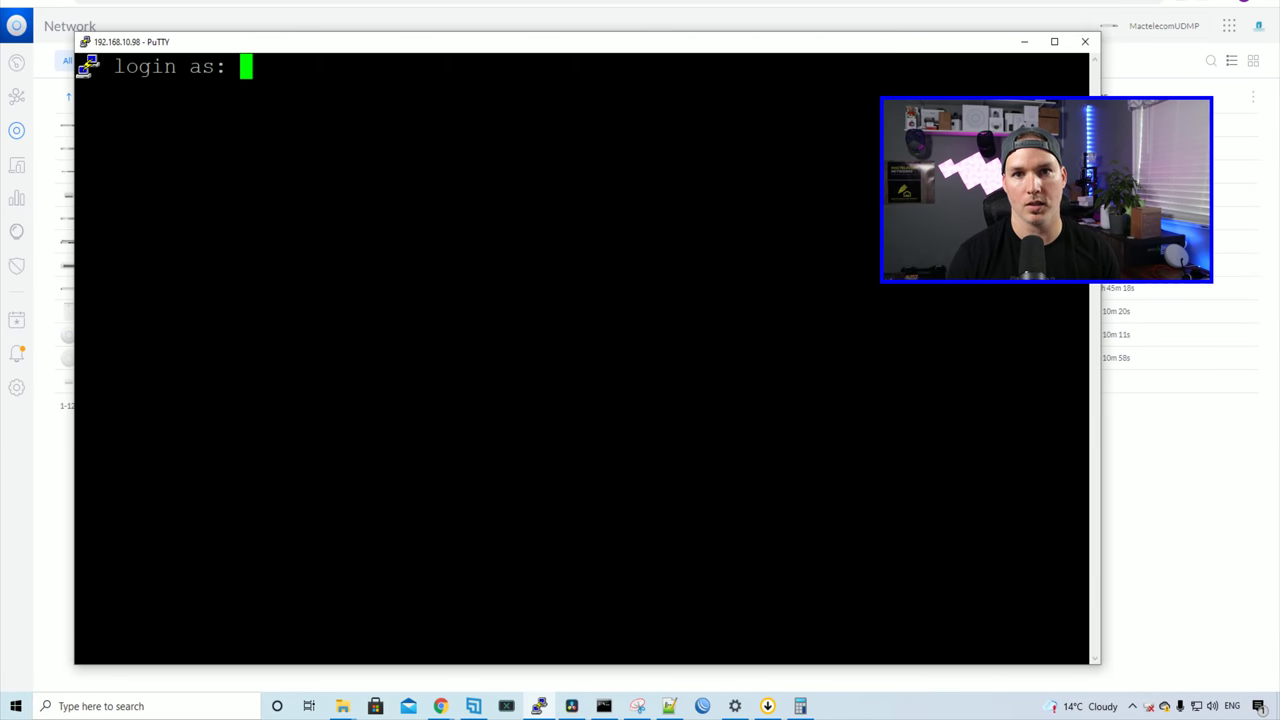
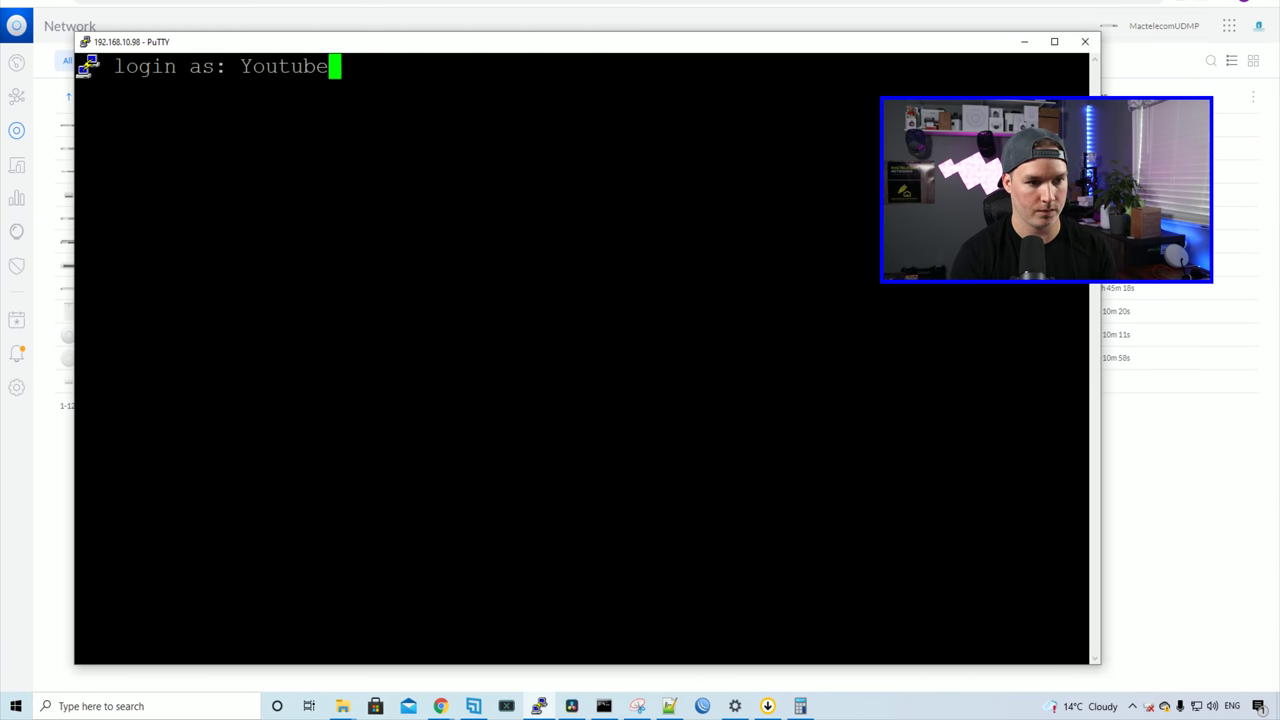
key("Return")
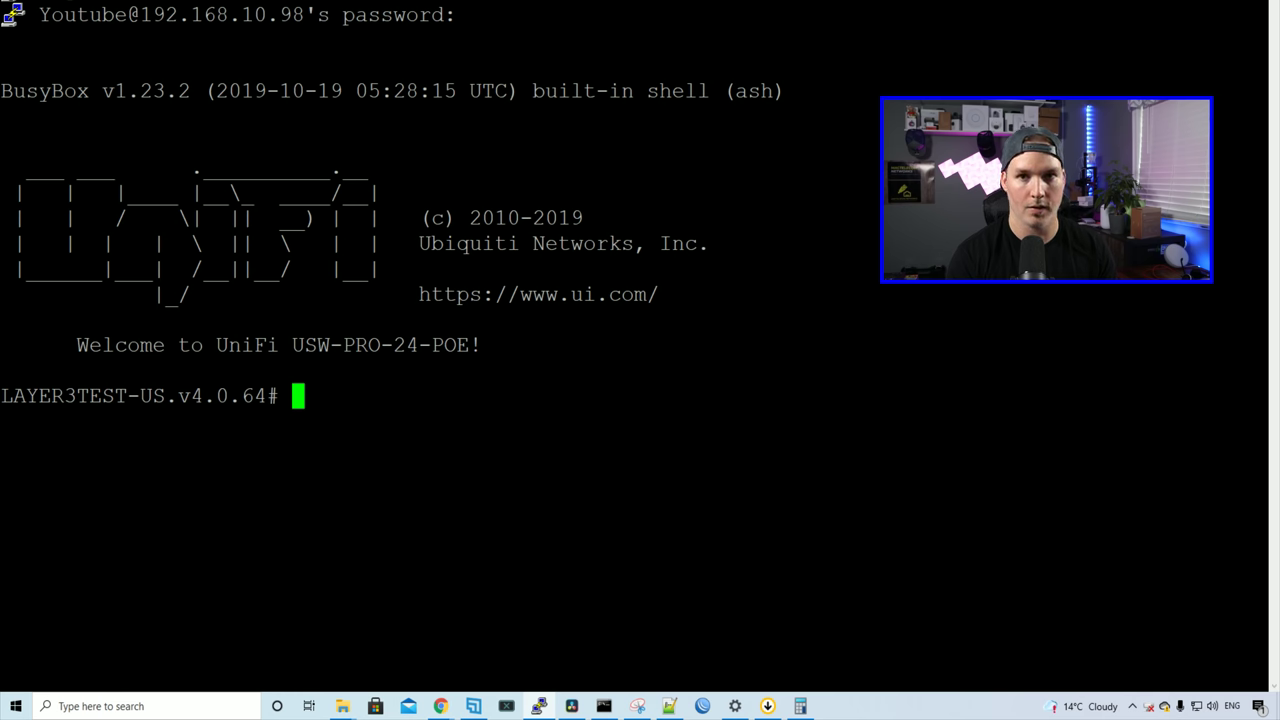
Step: Telnet to localhost to reach the switch's command line and list available commands
type("tel")
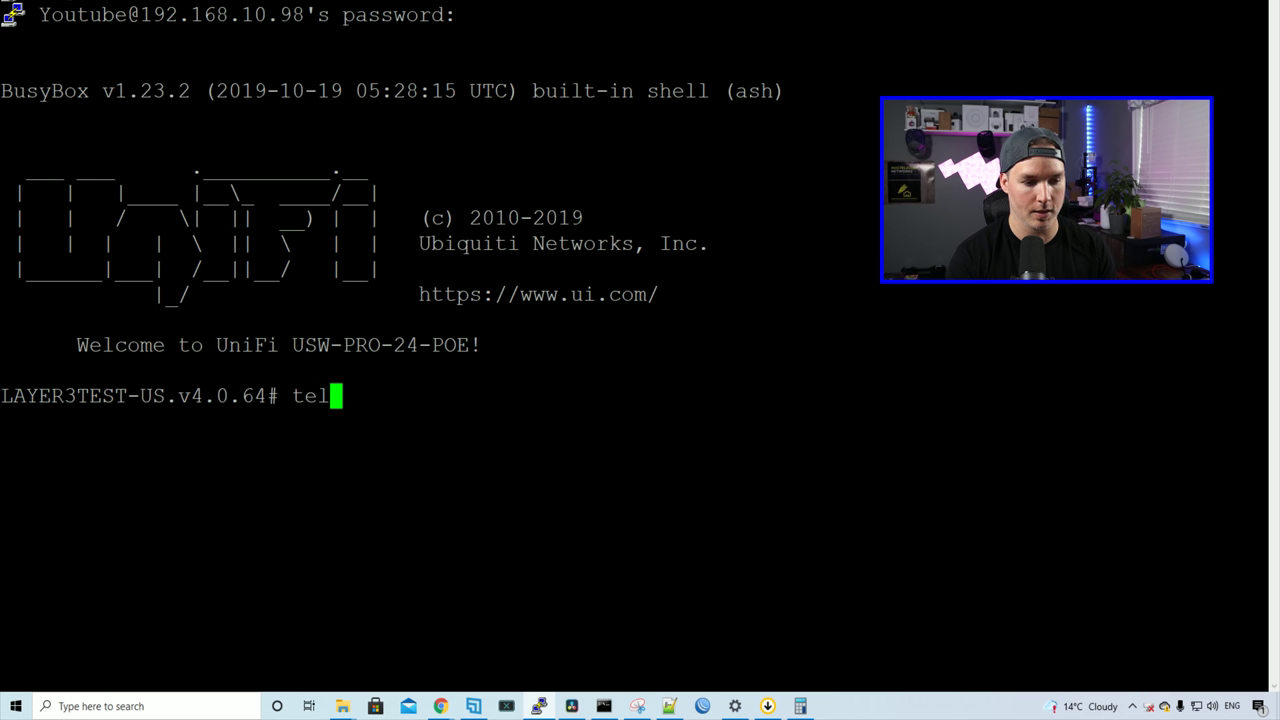
type("net localhost")
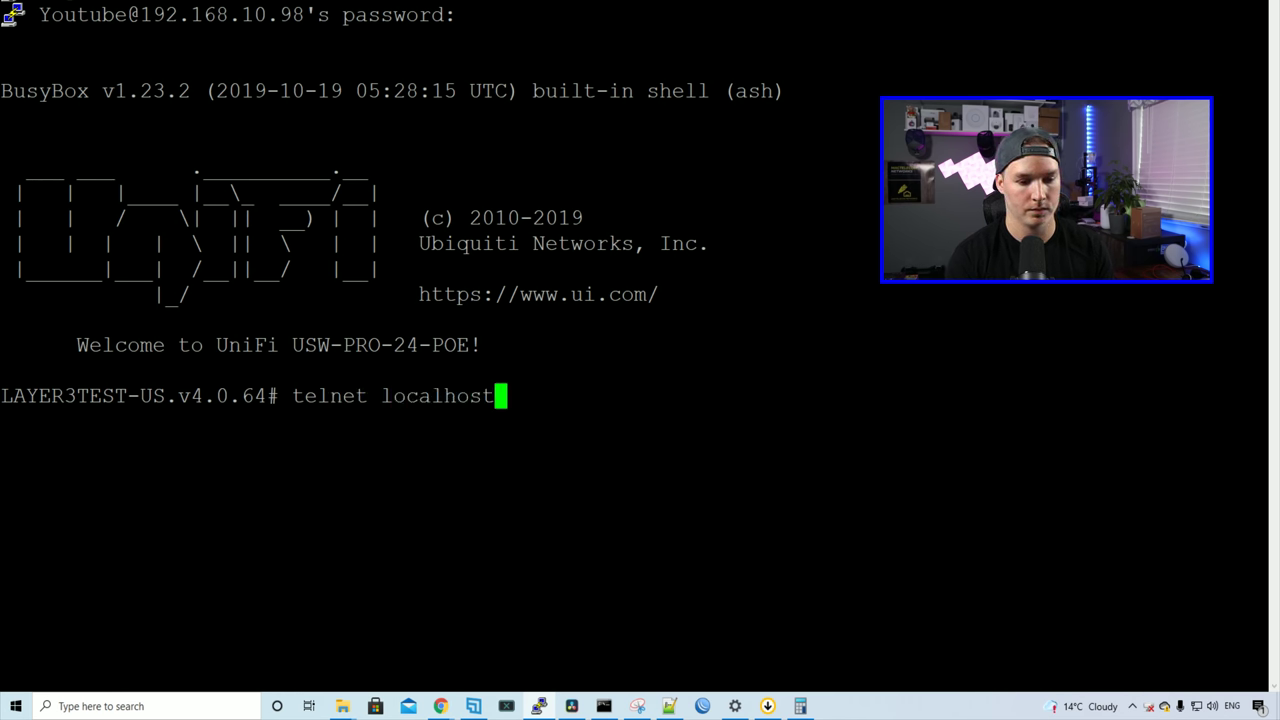
key("Return")
type("?")
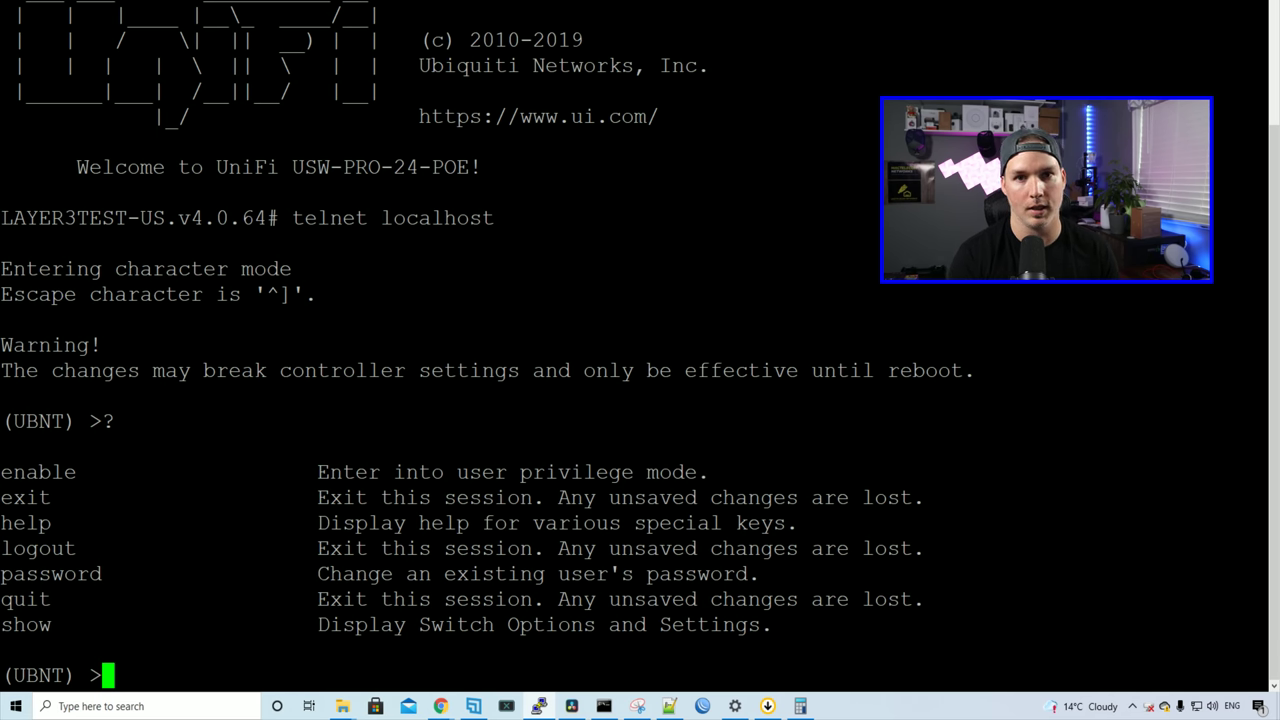
Step: Enter privileged mode and show the routing table, highlighting default gateway 10.255.253.1
type("enable")
key("Return")
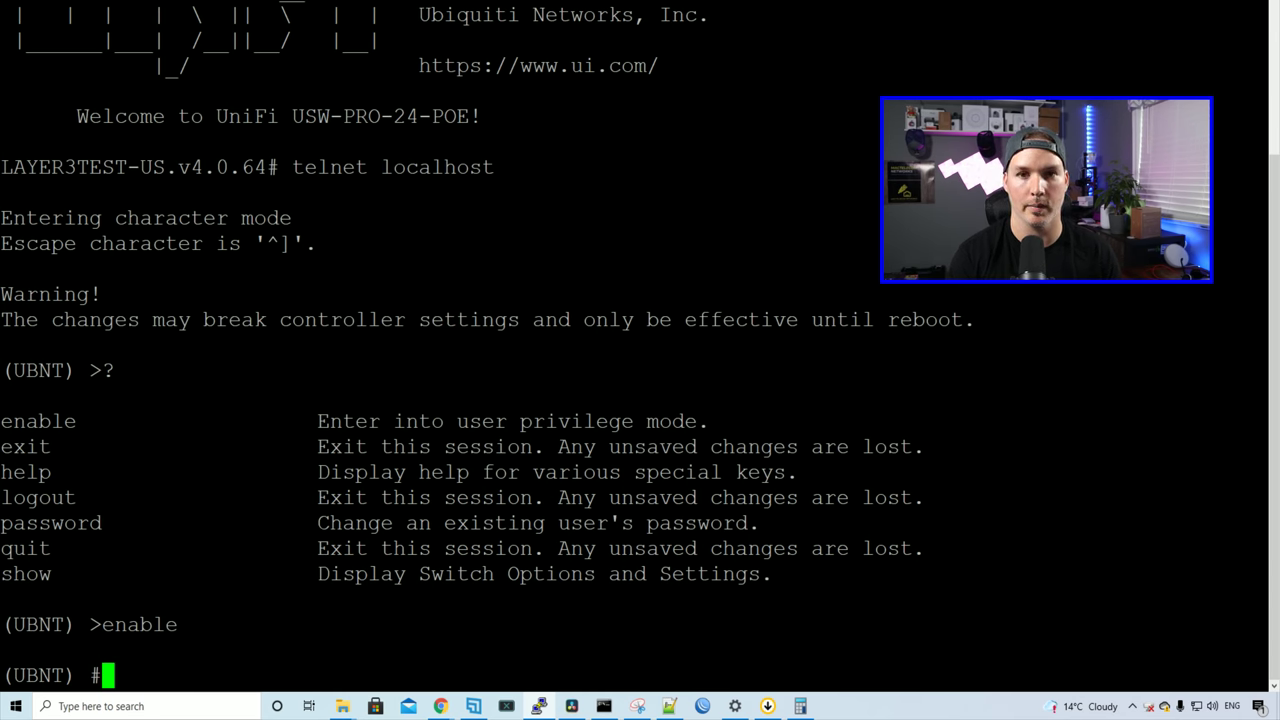
type("s")
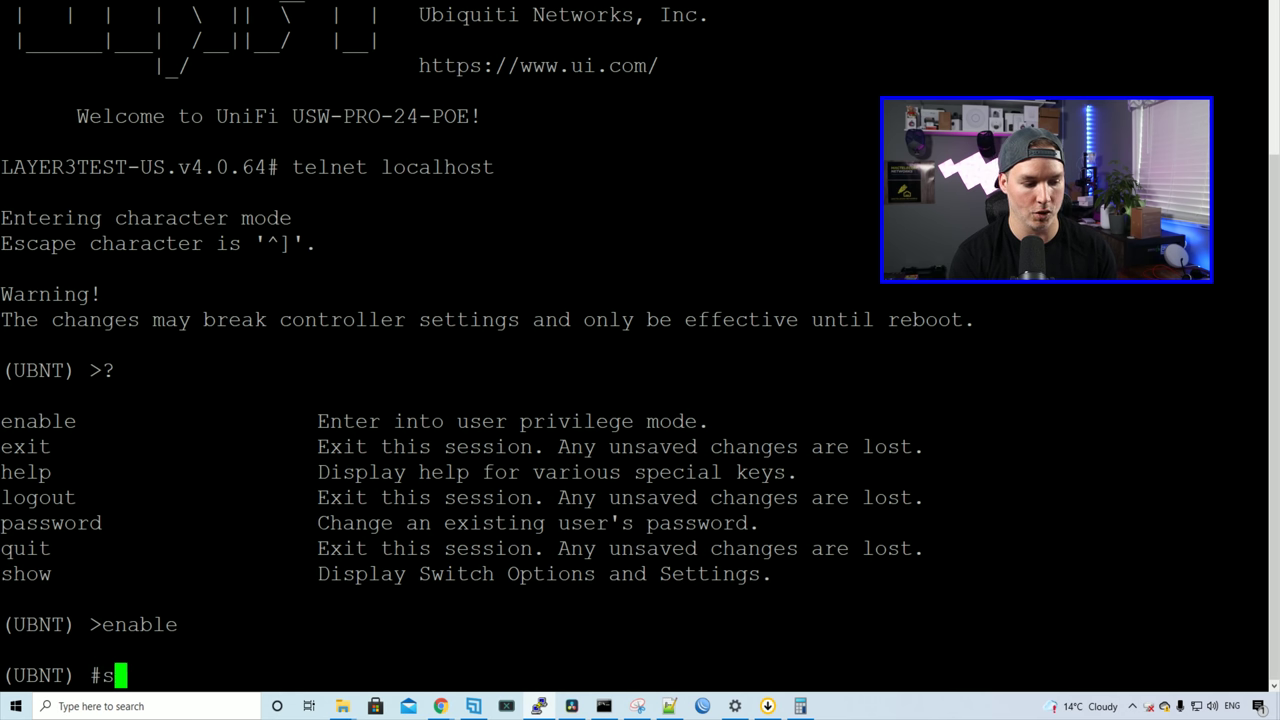
type("how ip route")
key("Return")
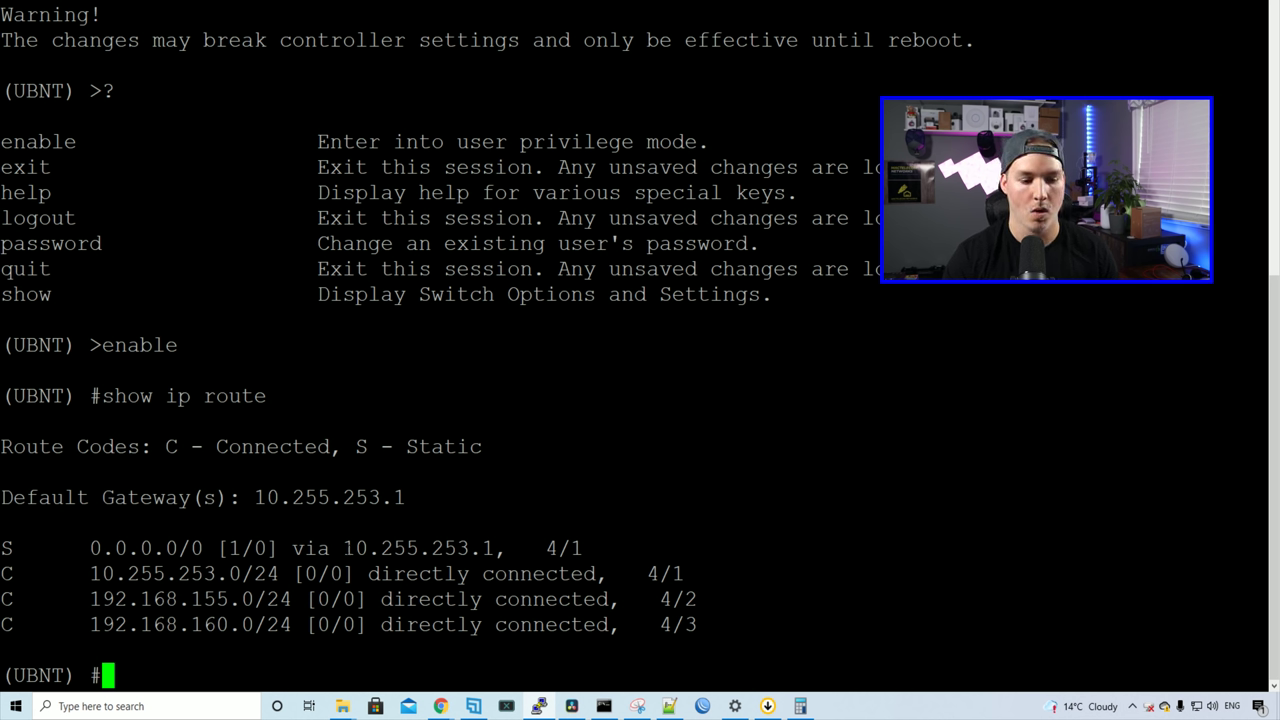
left_click_drag(343, 548, 494, 548)
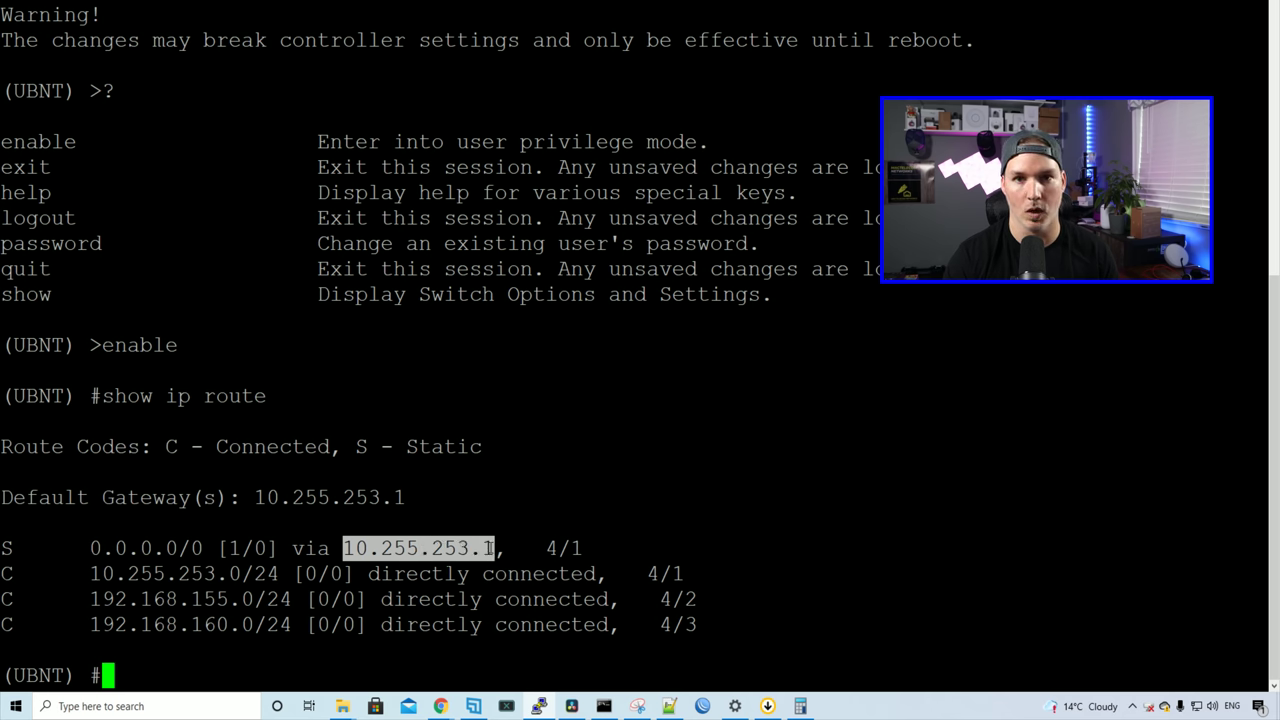
Step: Enter configure mode, create IP access list VLAN155, and list its accepted rule commands
key("ctrl+c")
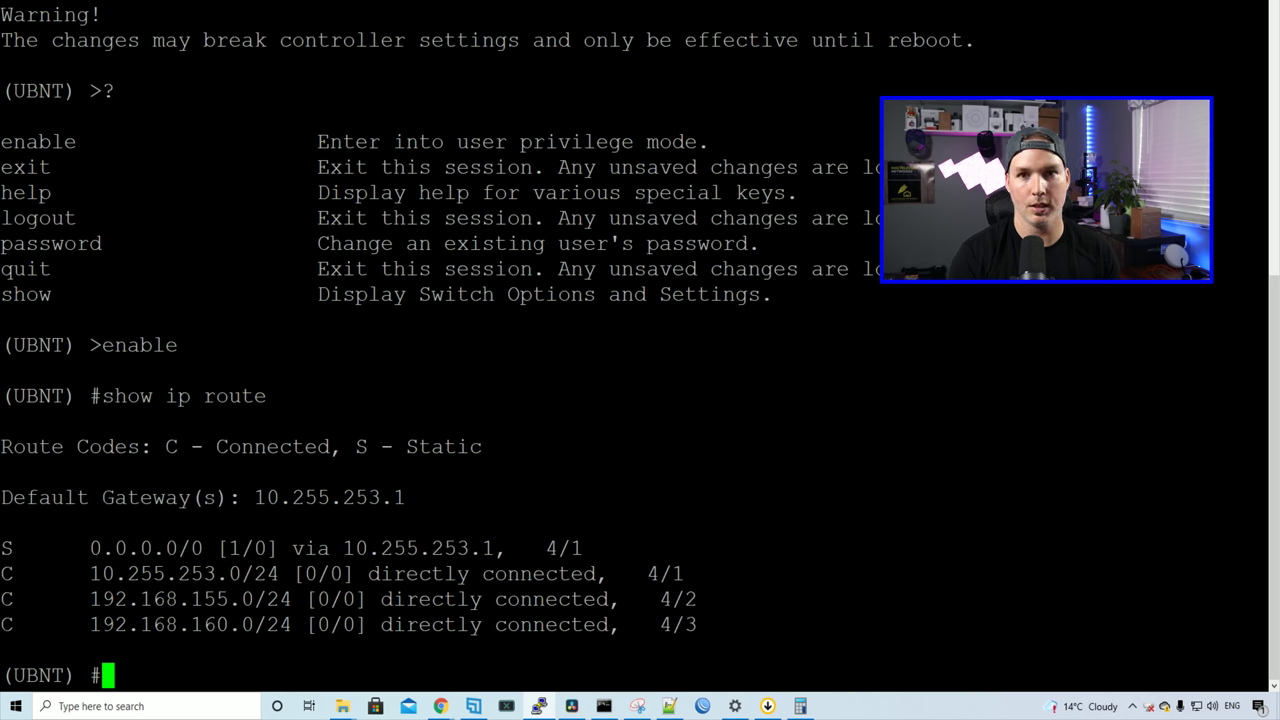
type("configure")
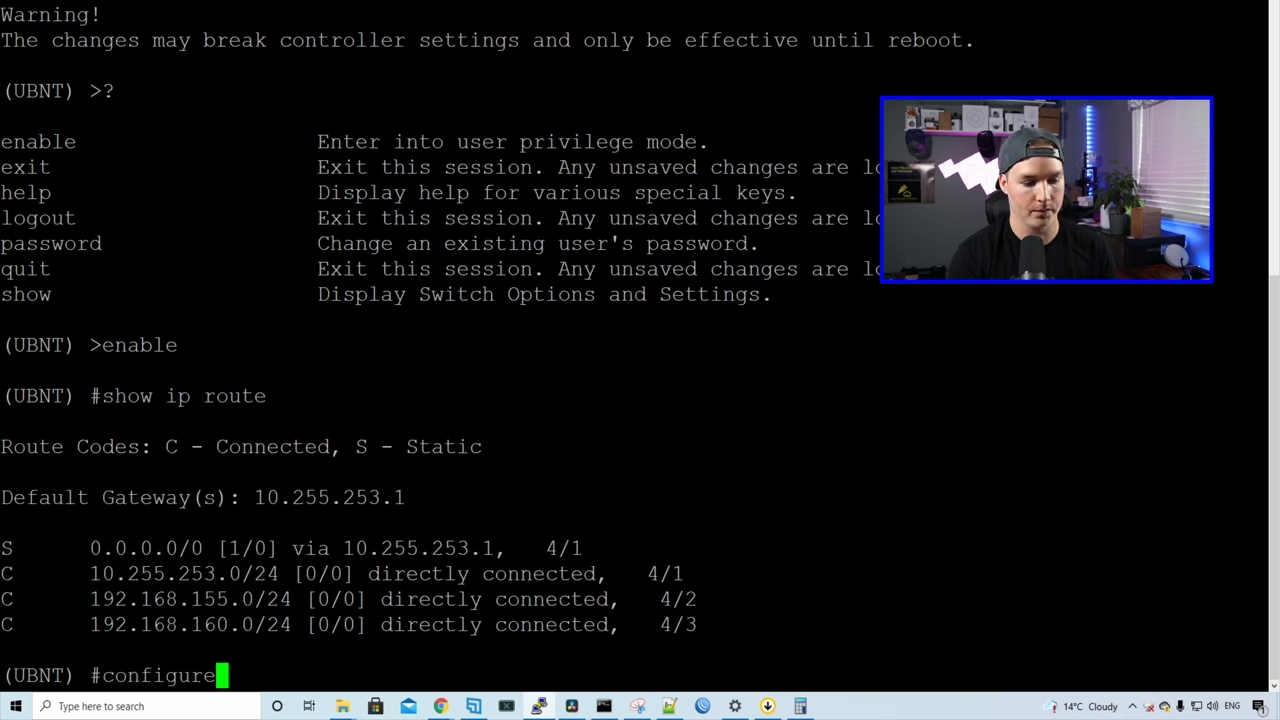
key("Return")
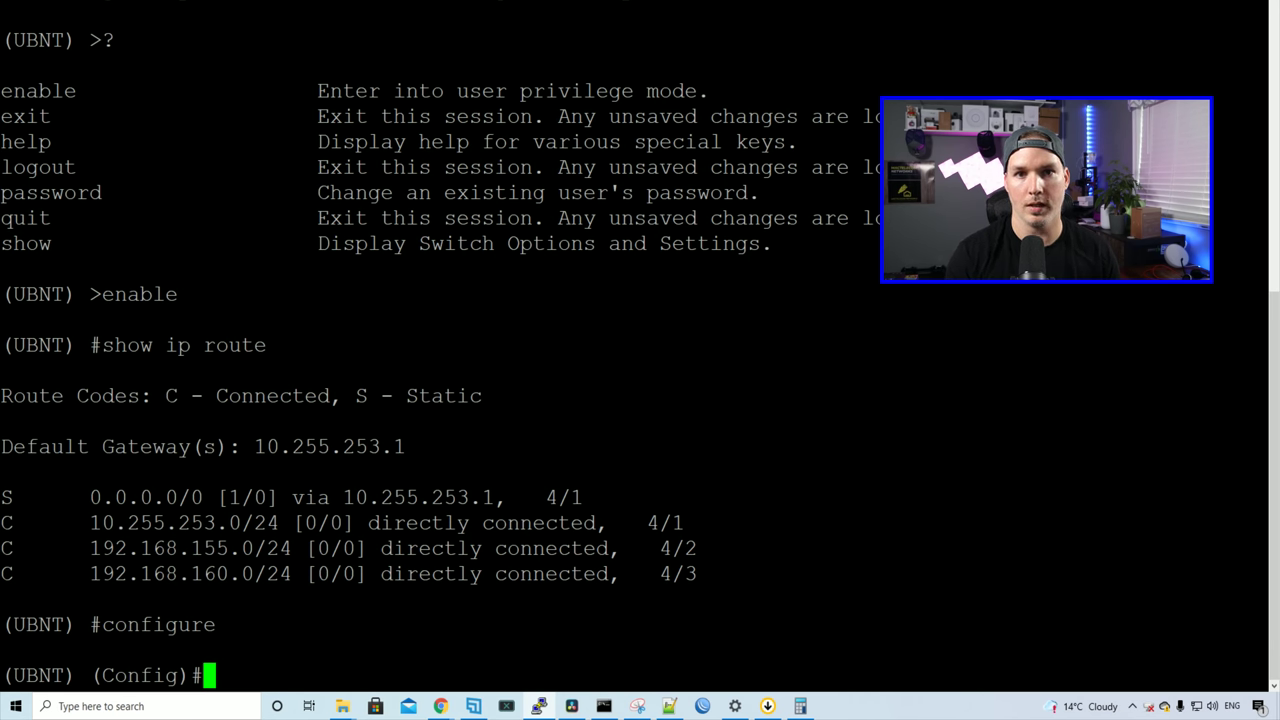
type("ip ")
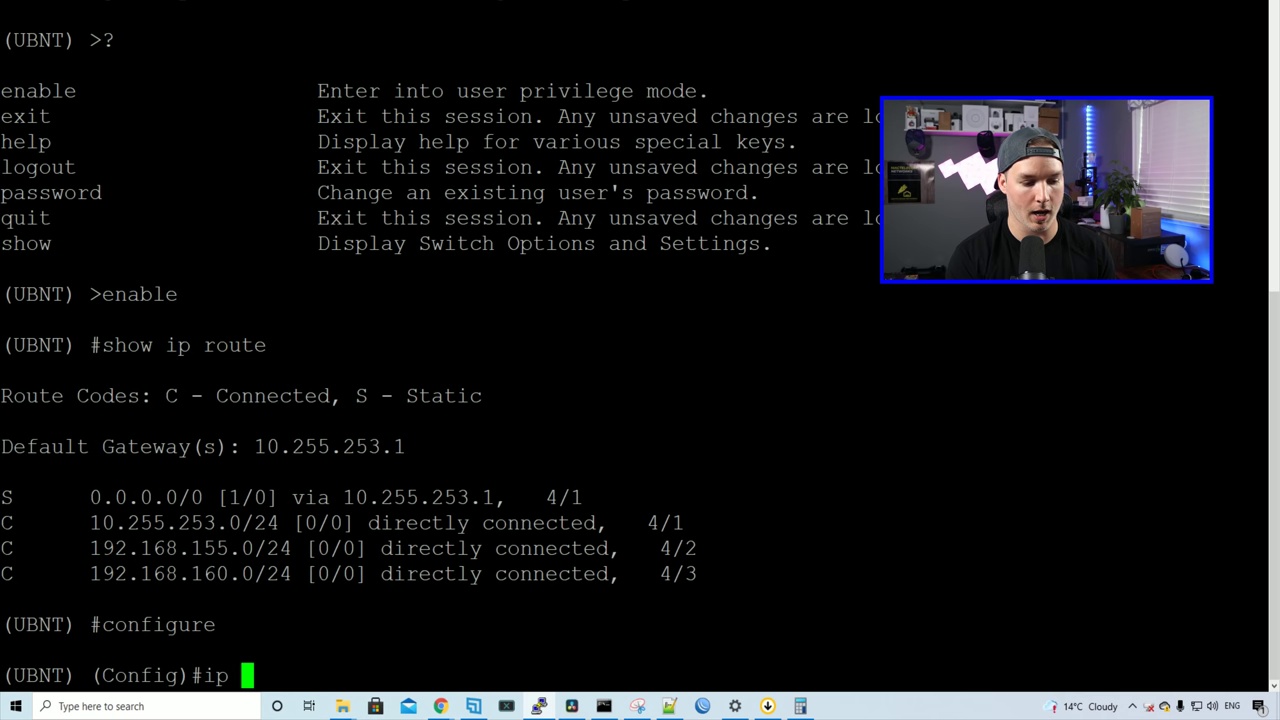
type("access-list ")
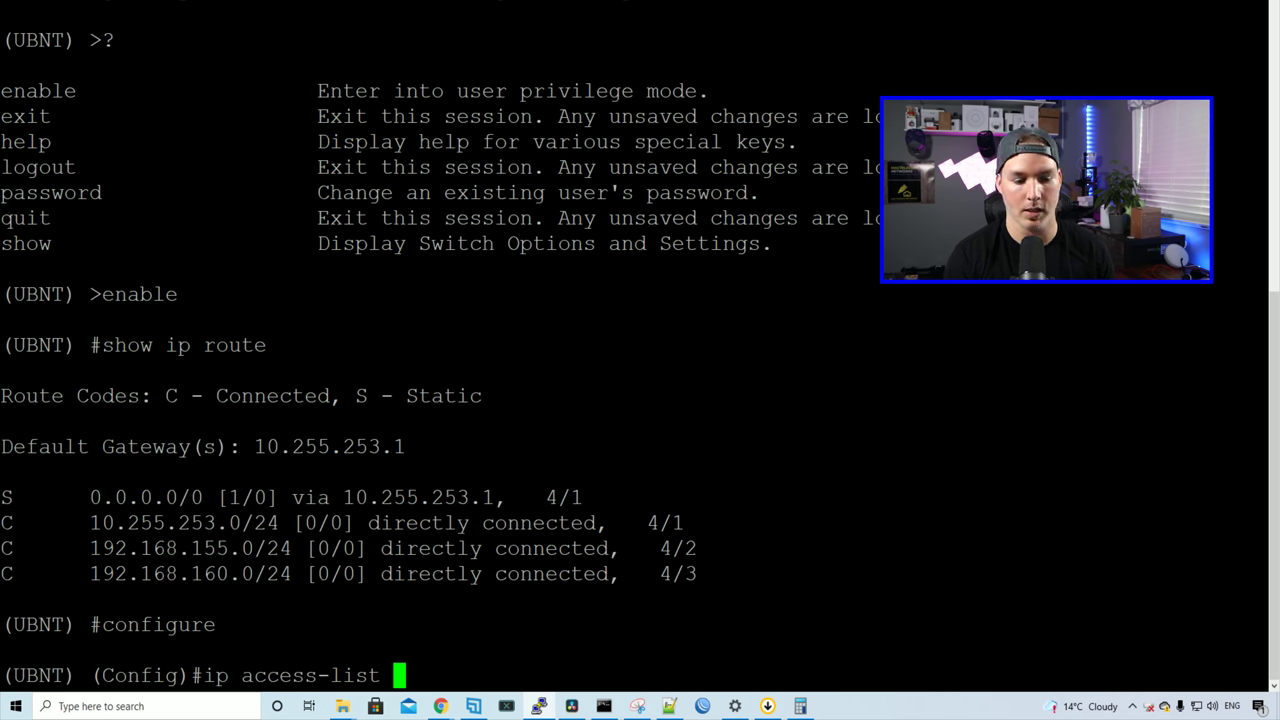
type("?")
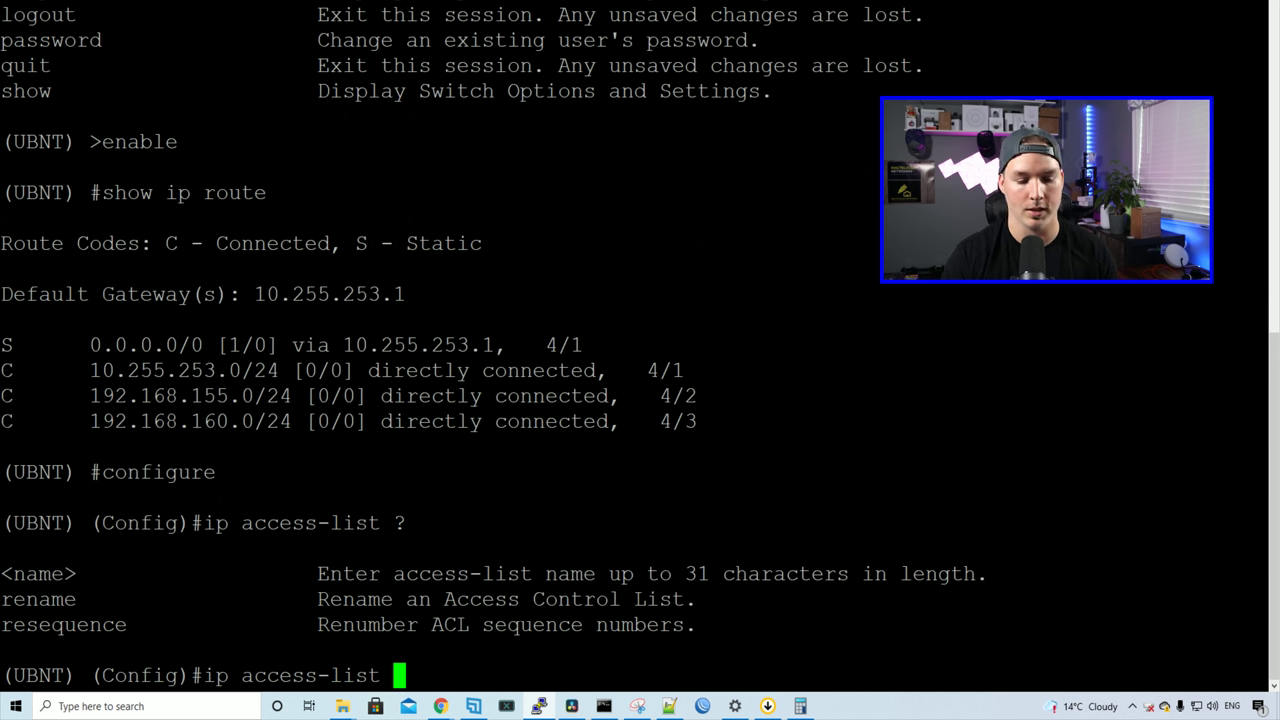
type("VLAN155")
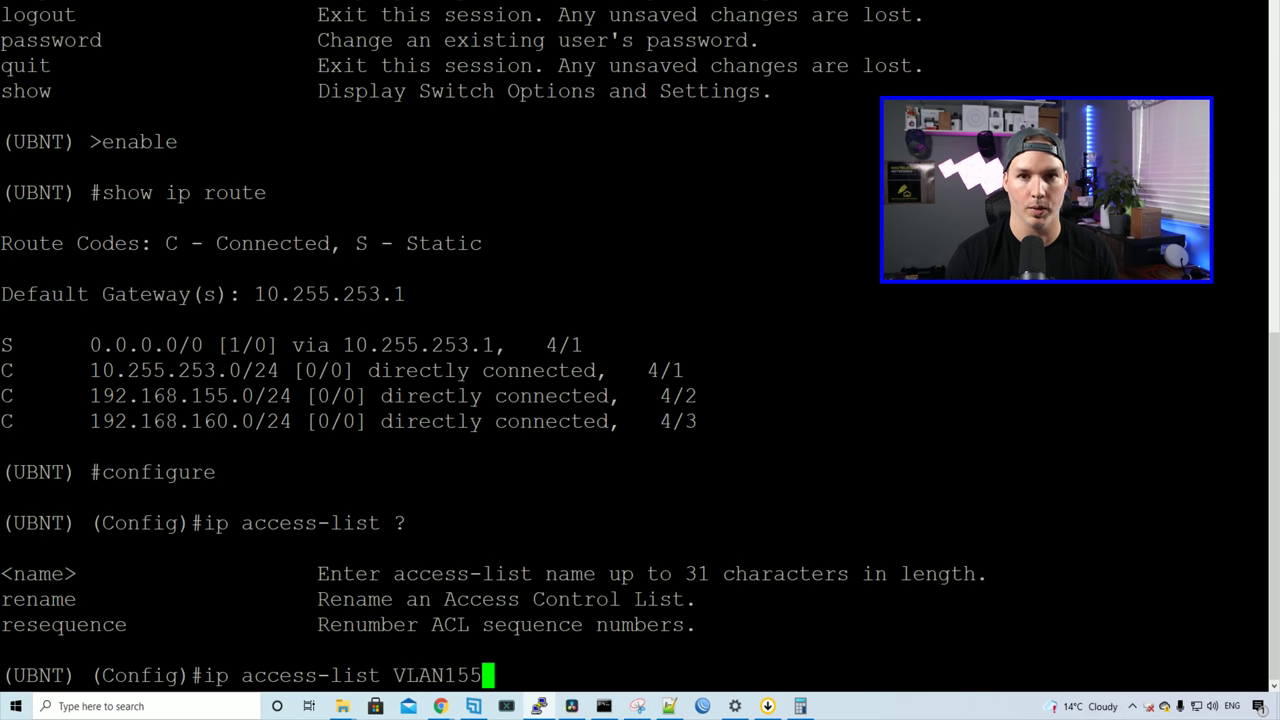
key("Return")
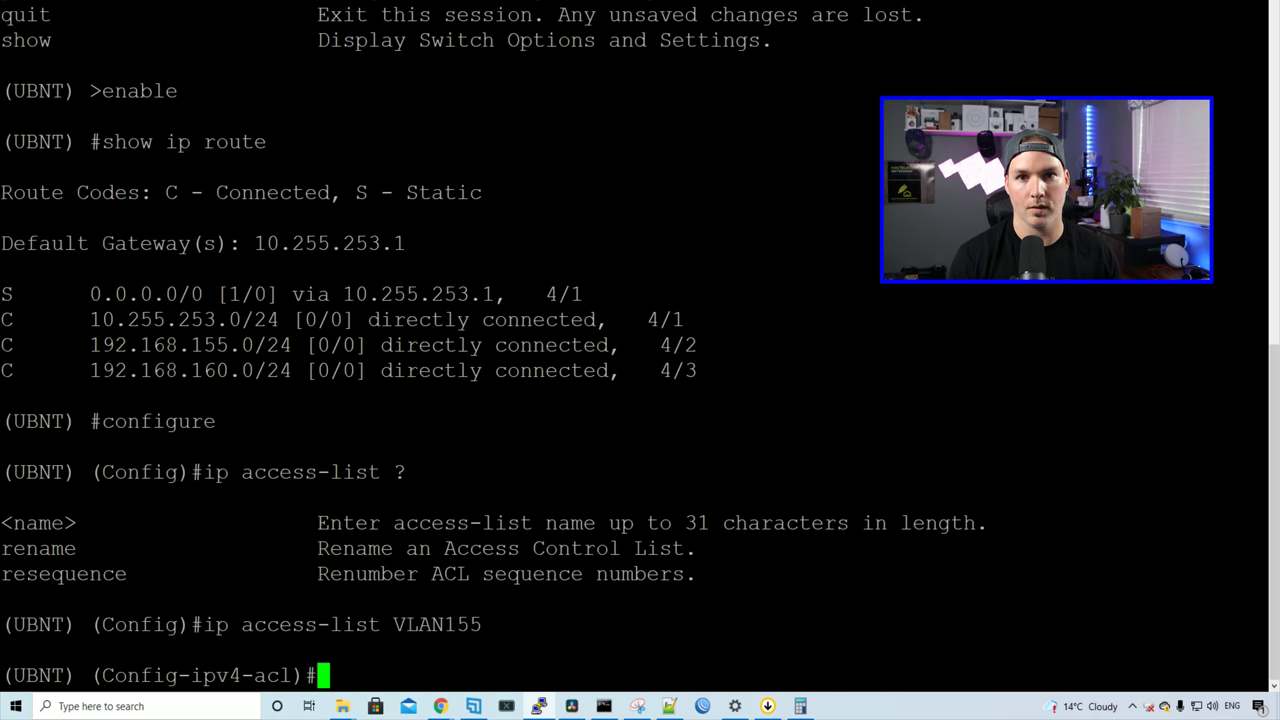
type("?")
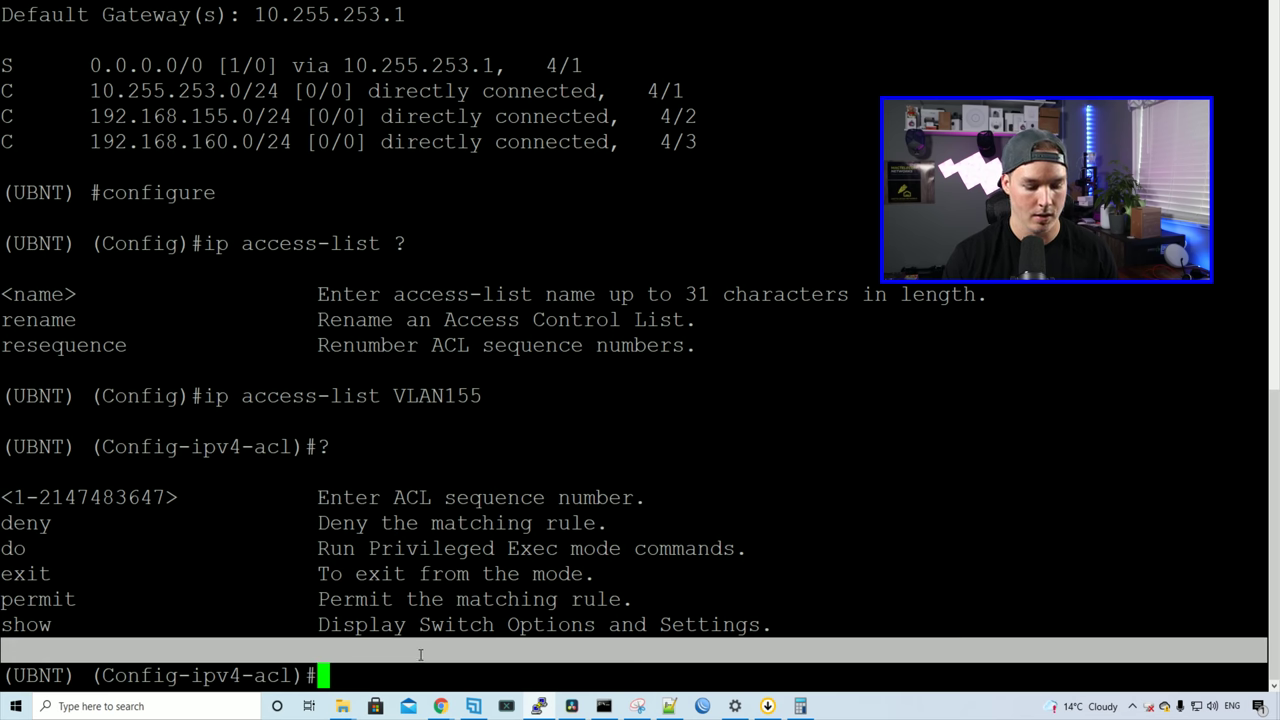
Step: Add rule 'deny ip 192.168.155.0 0.0.0.255 192.168.160.0 0.0.0.255' to VLAN155
type("dent i")
key("BackSpace")
key("BackSpace")
key("BackSpace")
type("y ip ")
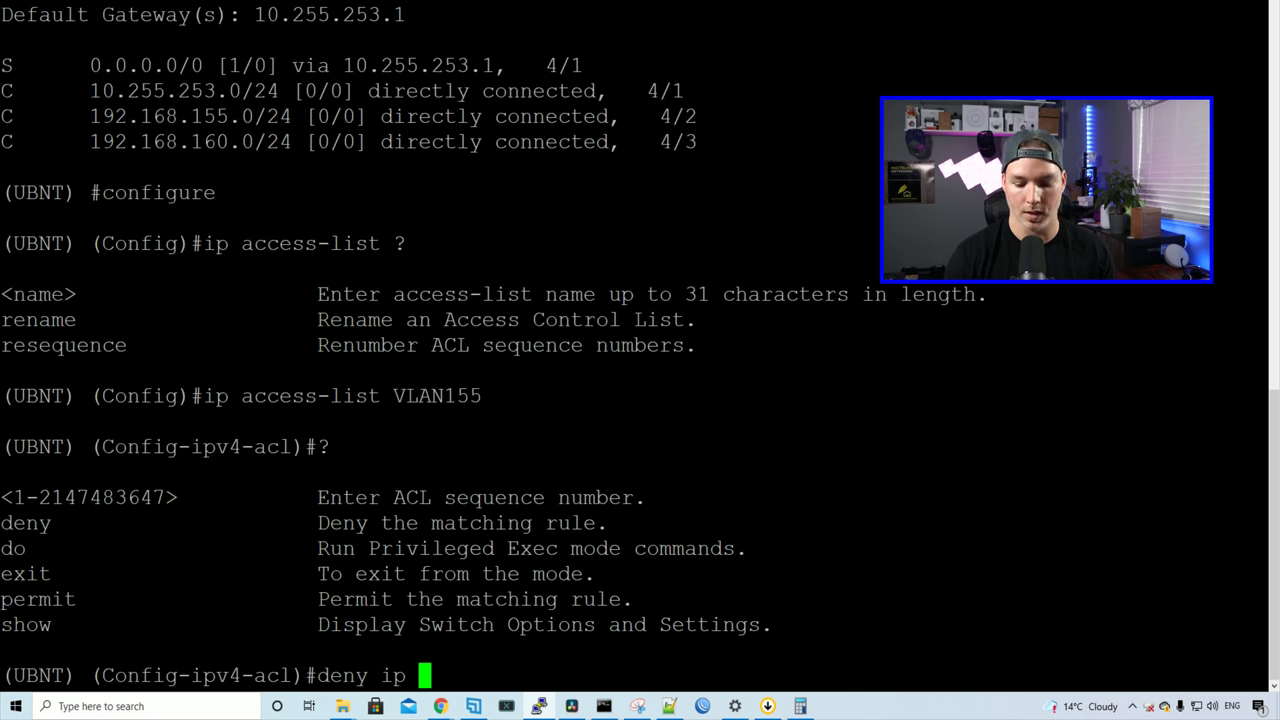
type("192.168.15")
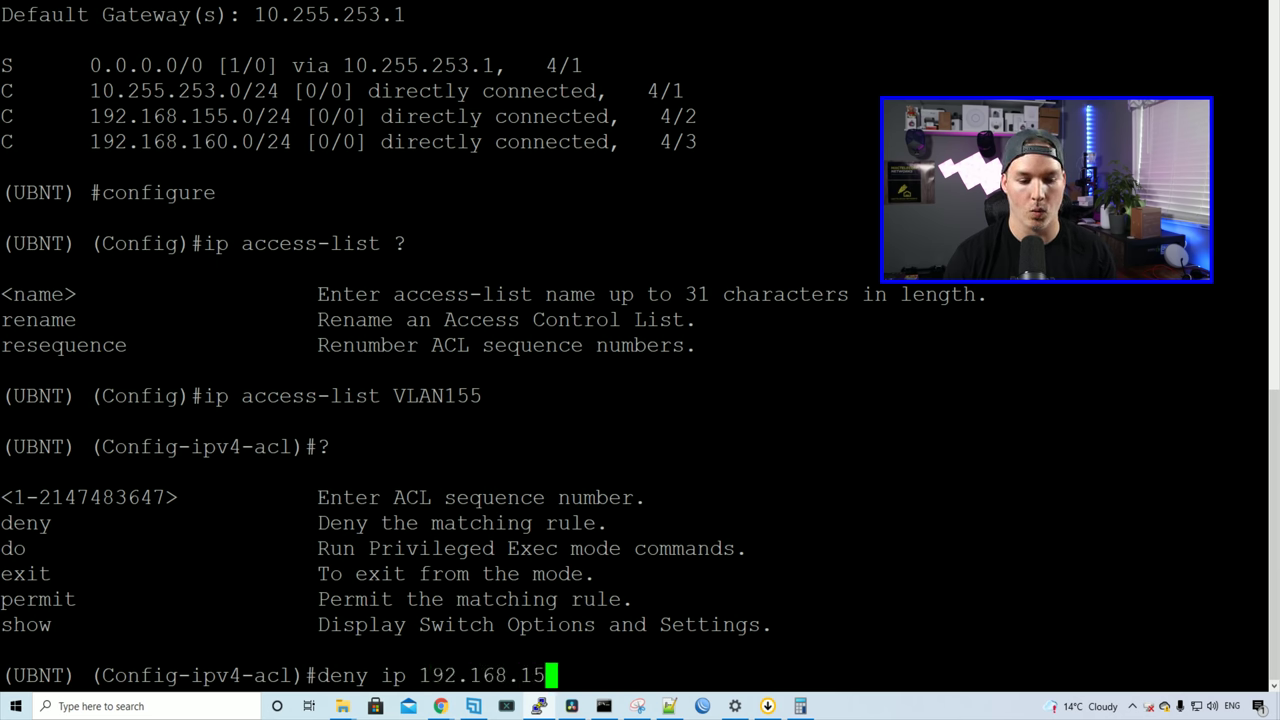
type("5.0")
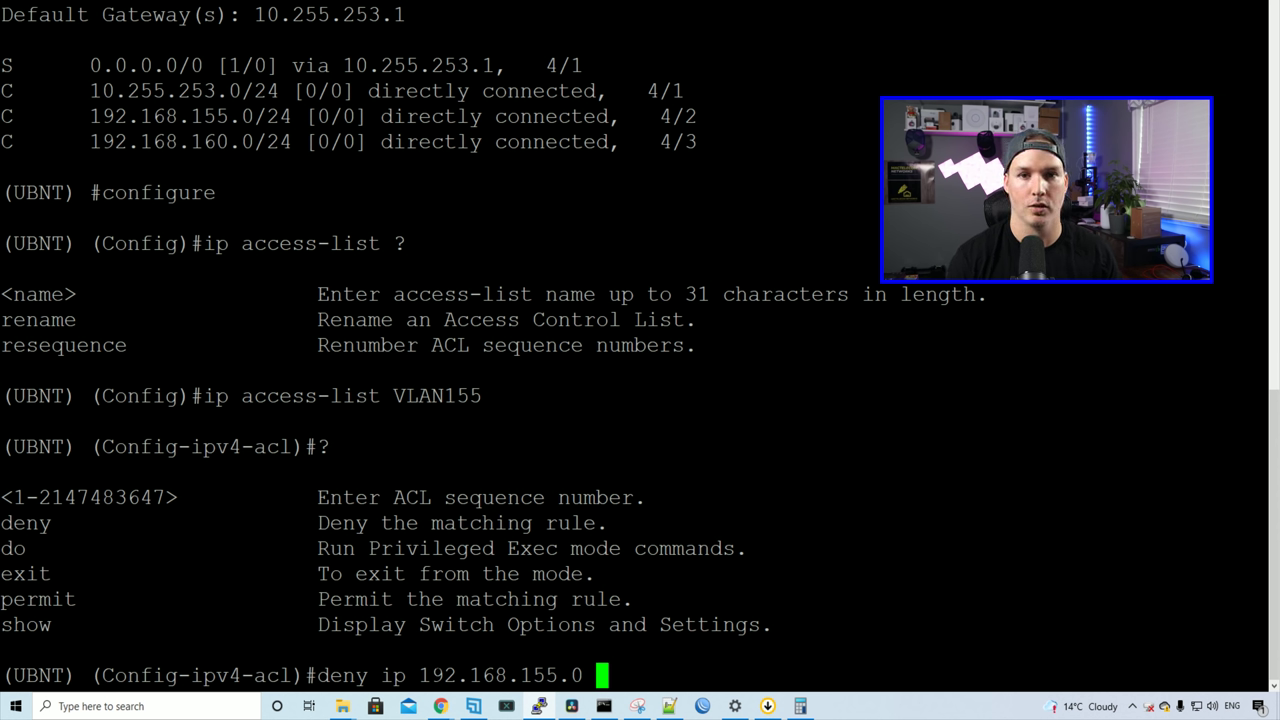
type("0.0.0.255")
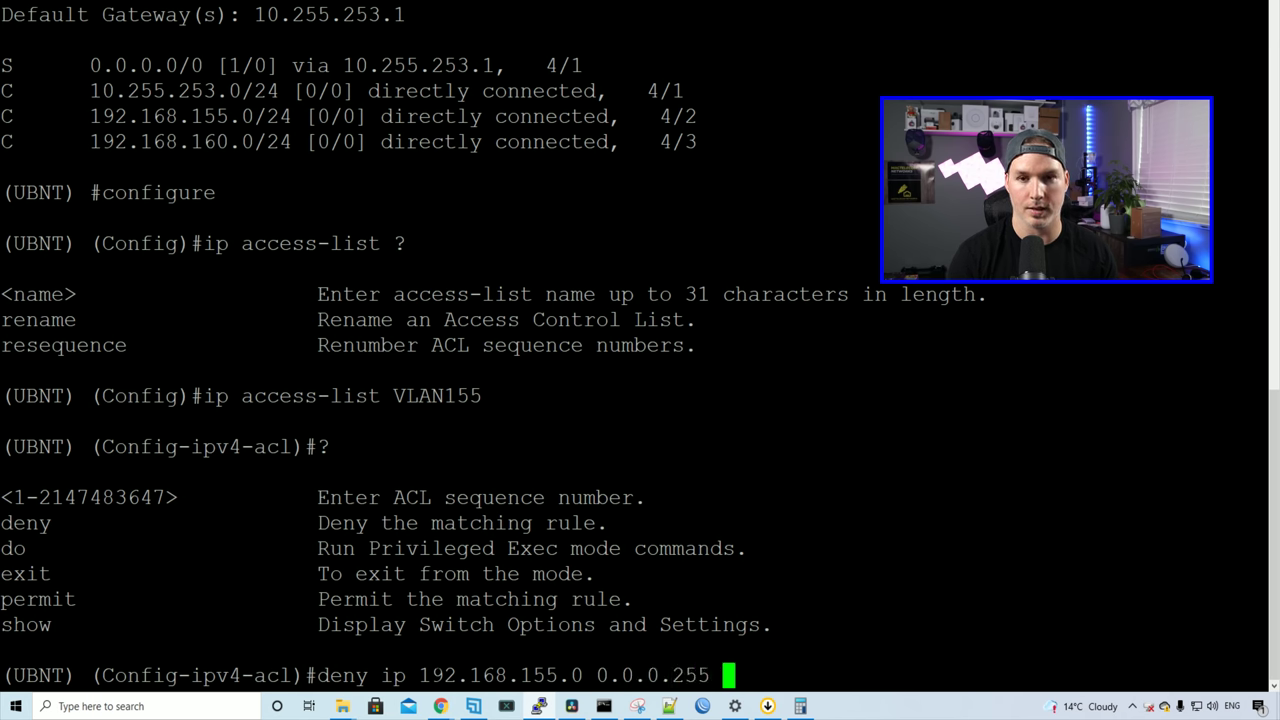
type(" ?")
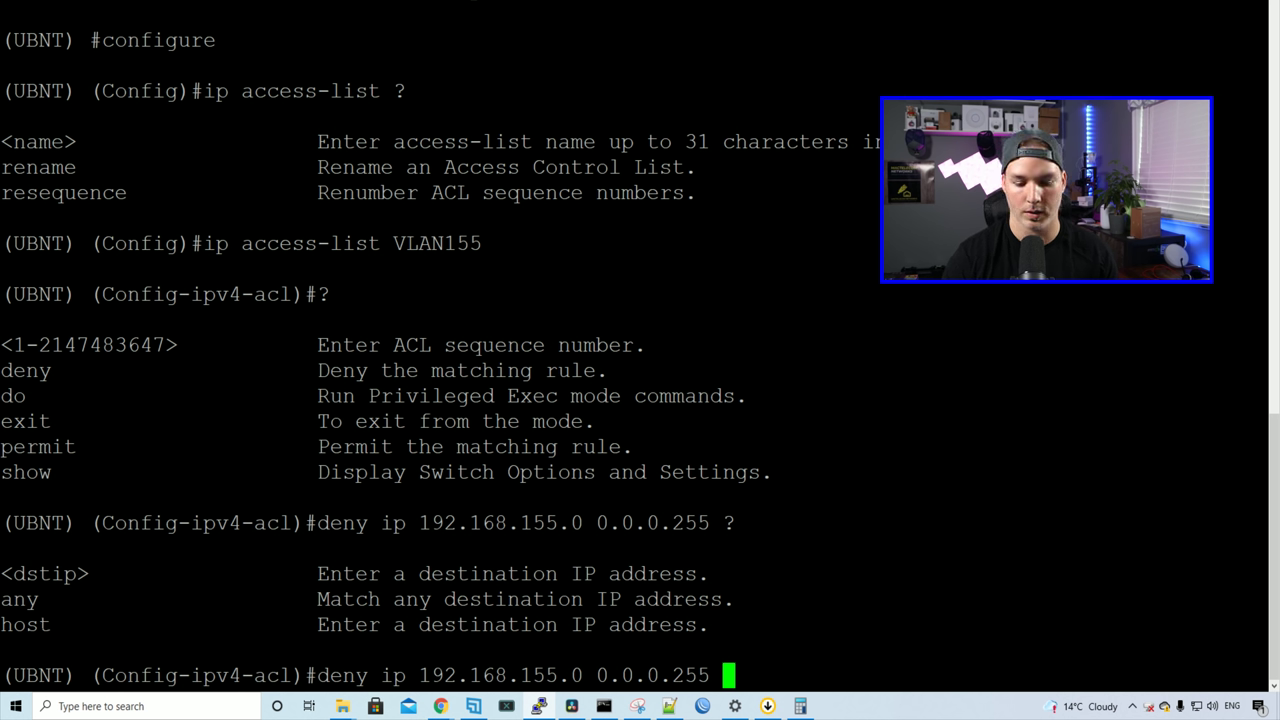
type("192.168.1")
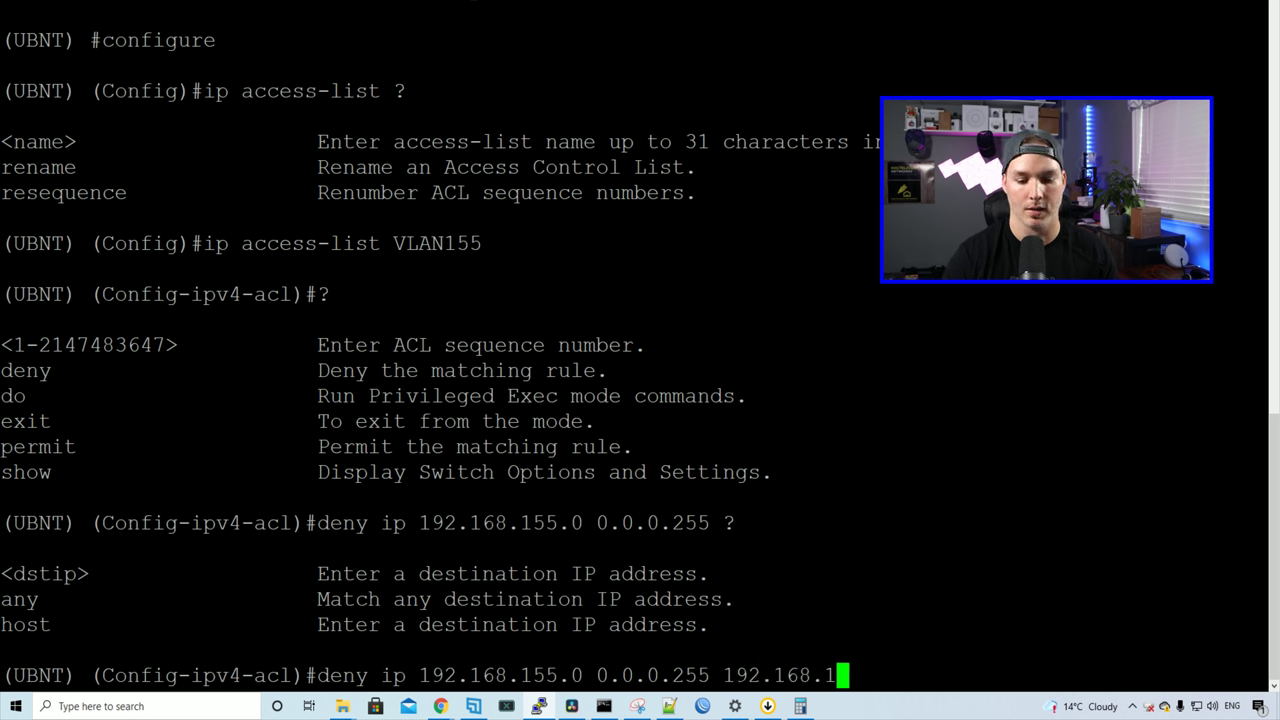
type("60.0 ")
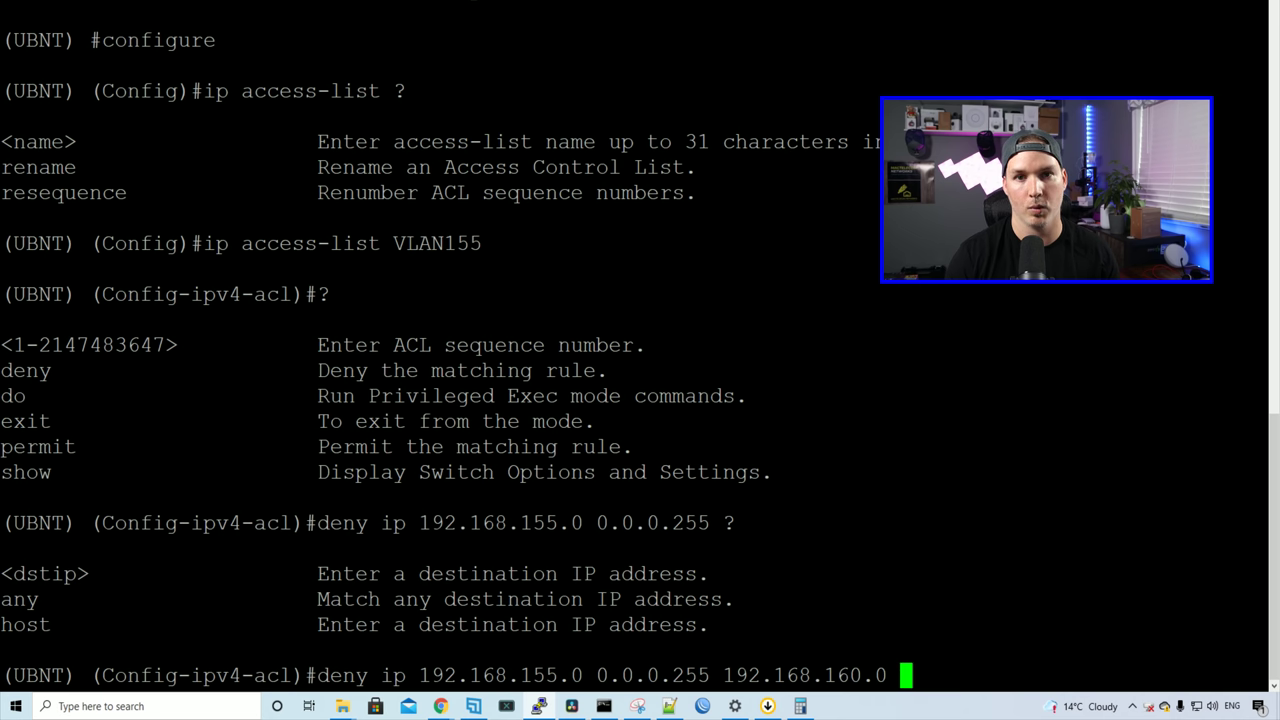
type("0.0.0.255")
key("Return")
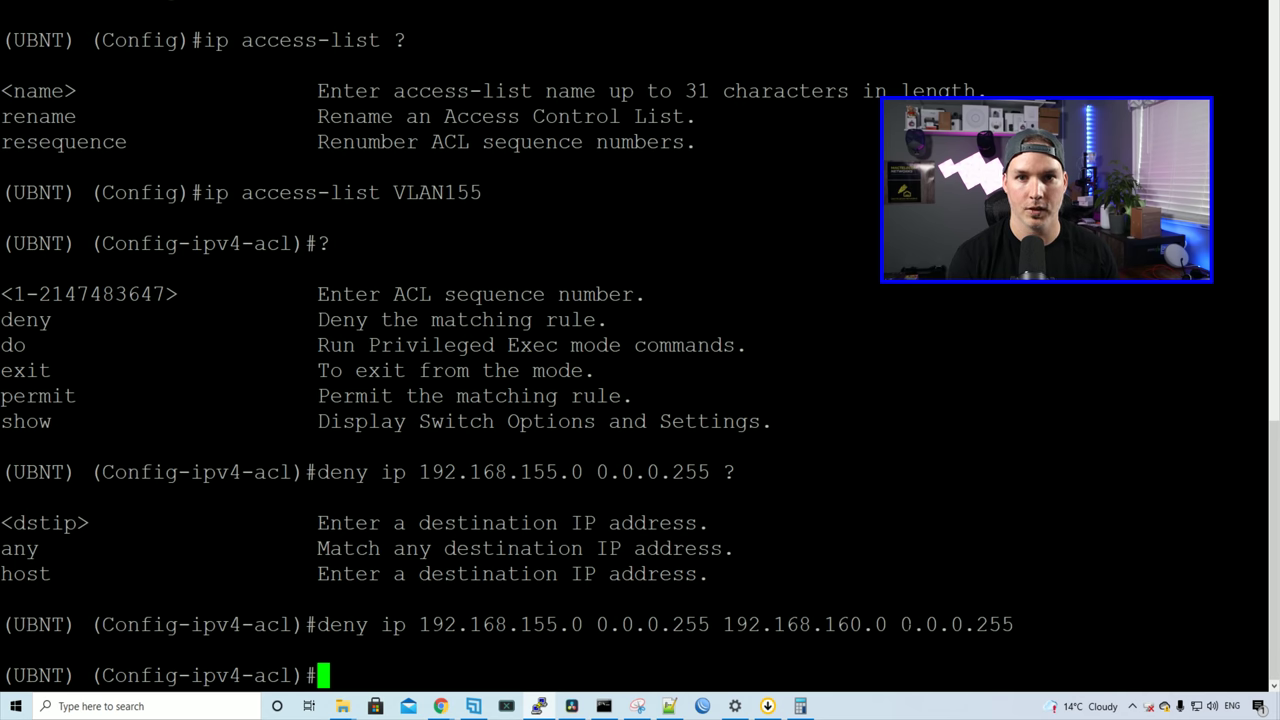
Step: Add 'permit ip any any' to VLAN155 and exit access-list mode
type("permi")
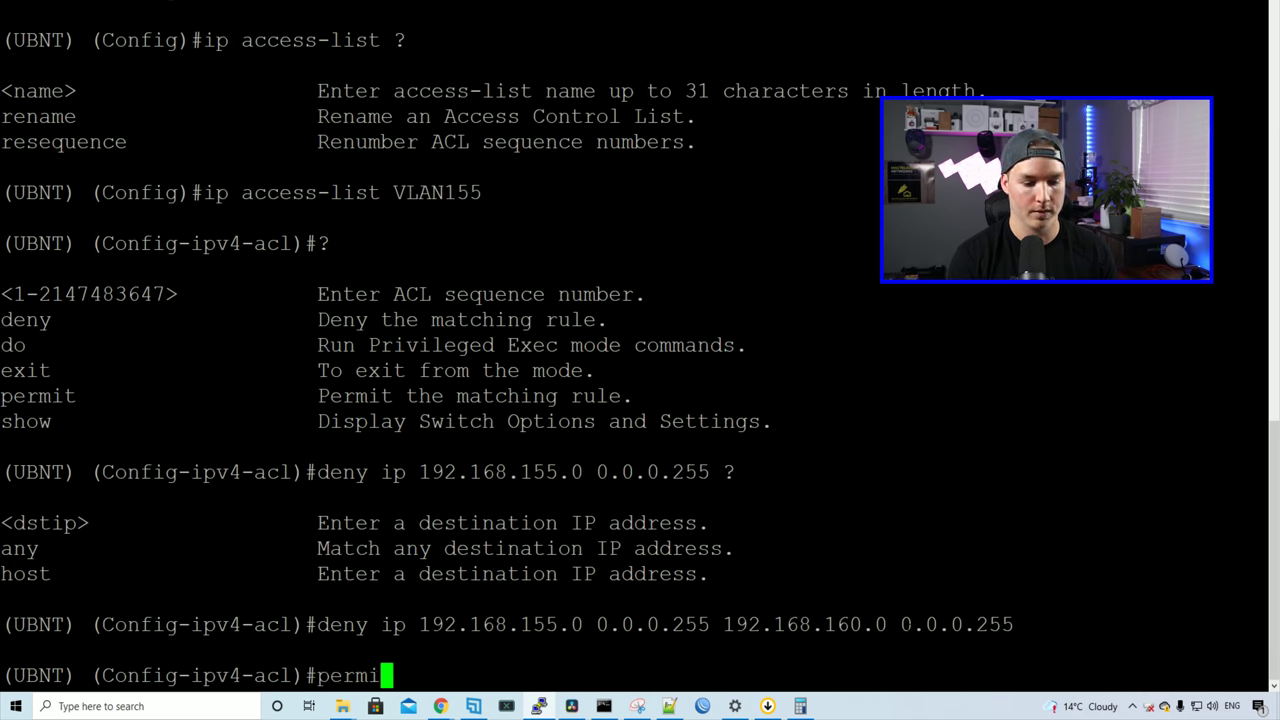
type("t ip an")
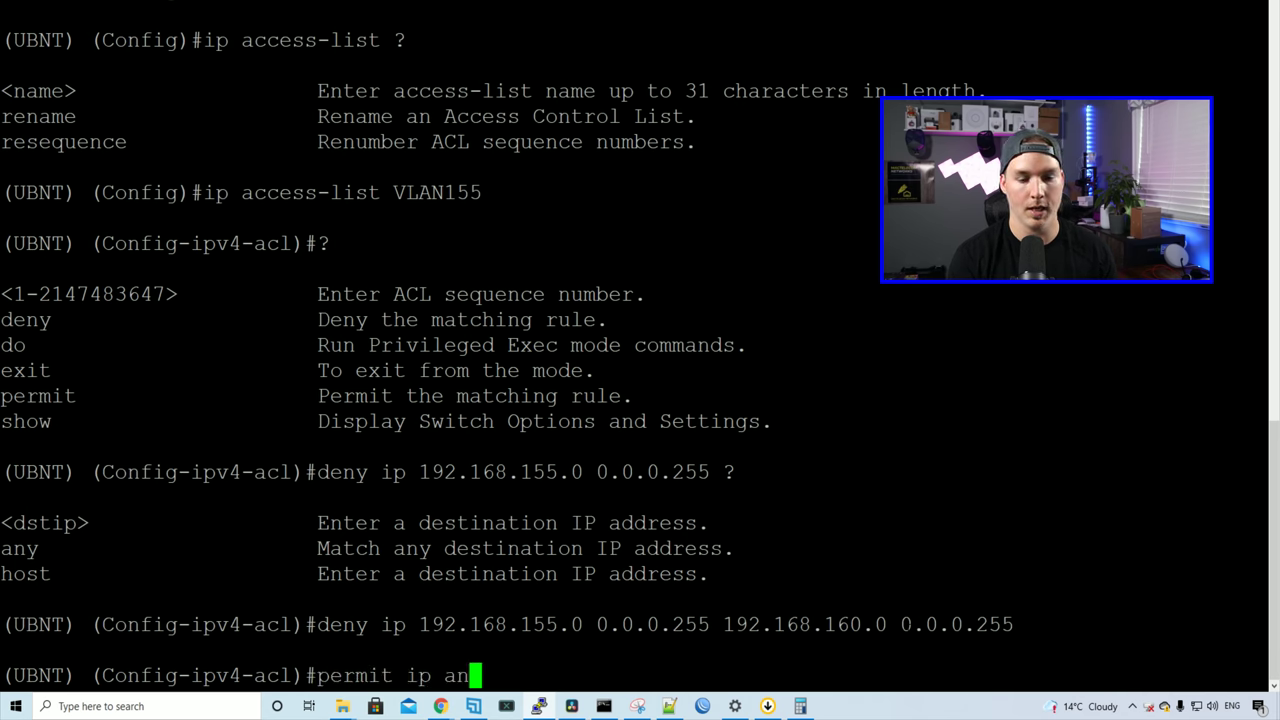
type("y an")
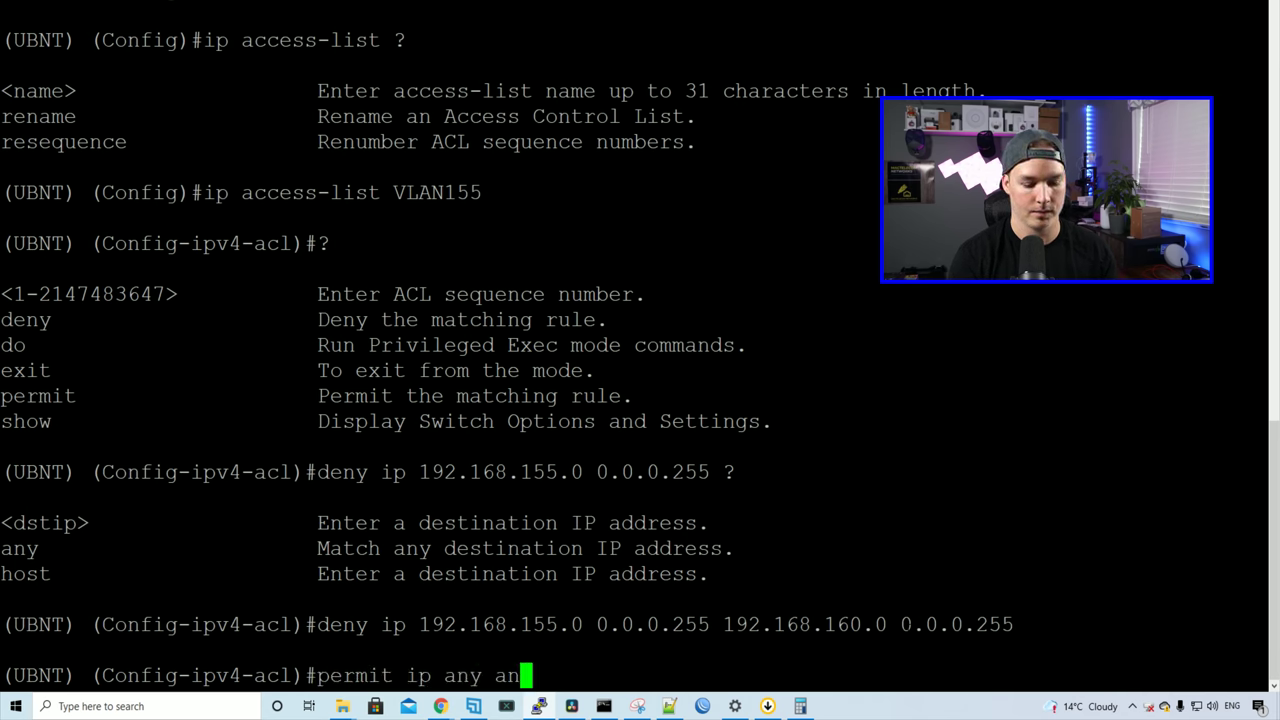
type("y")
key("Return")
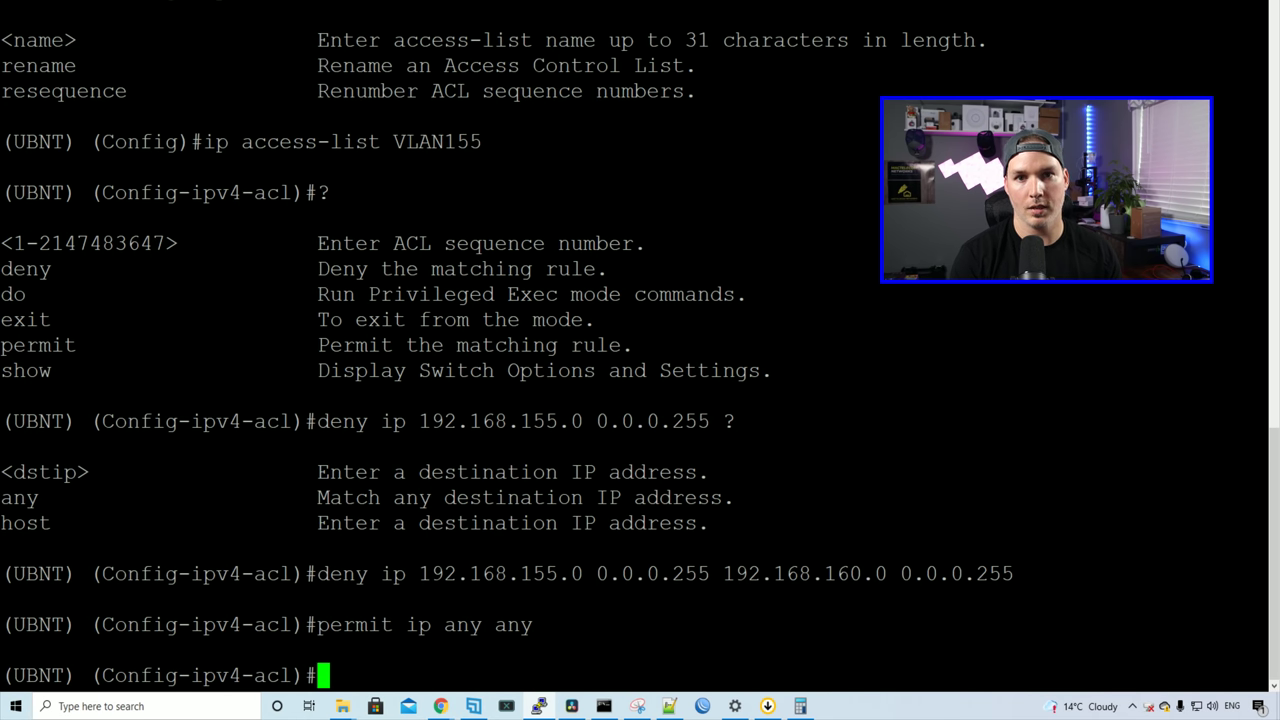
type("exit")
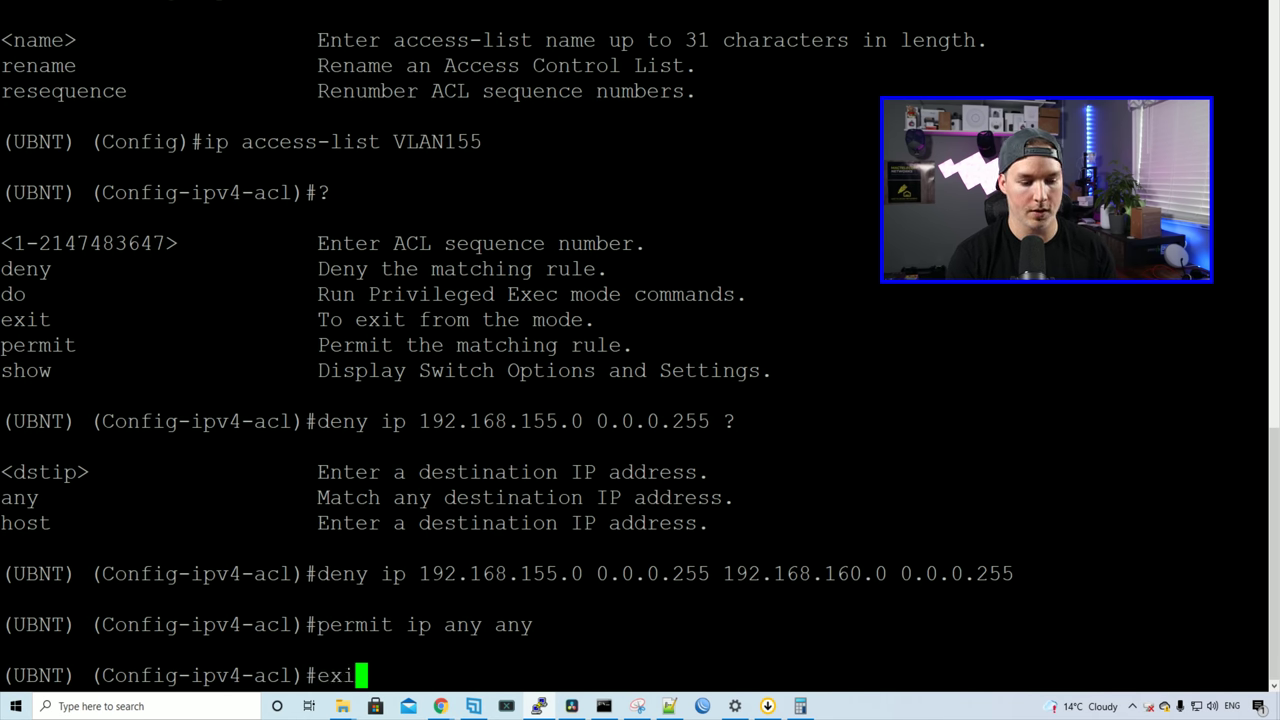
key("Return")
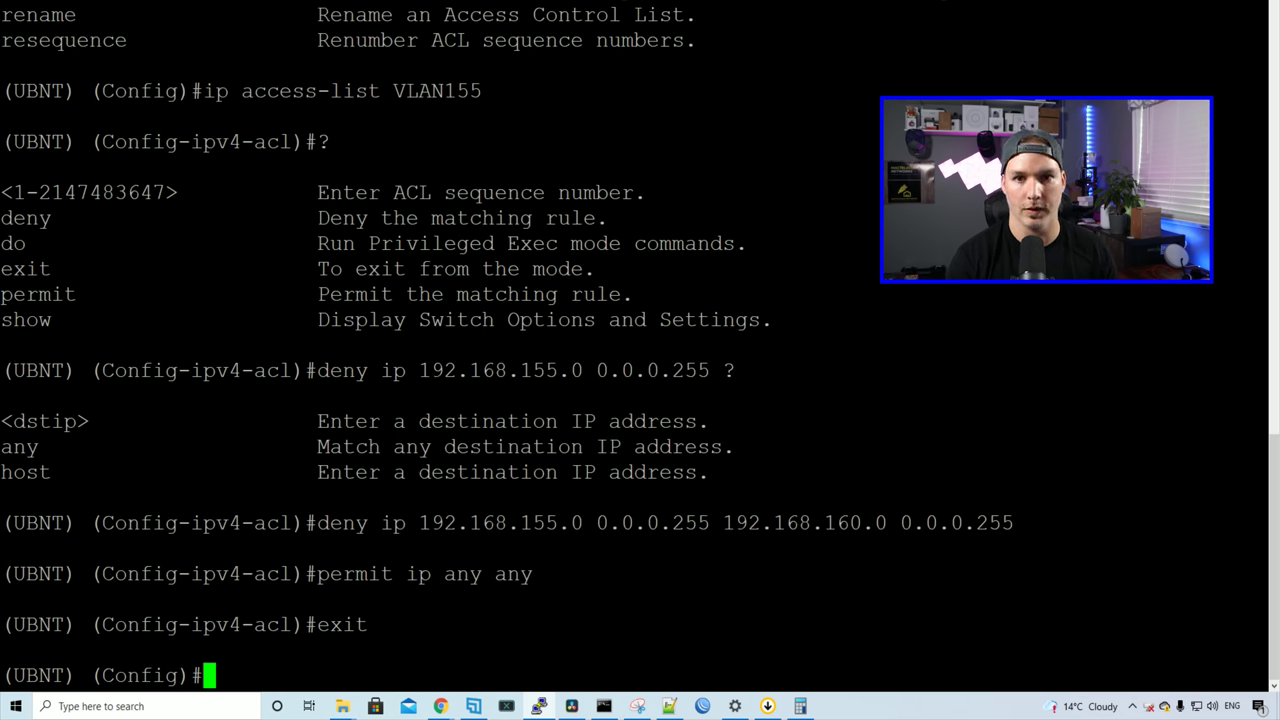
Step: Apply access-group VLAN155 inbound on VLAN 155, exit, and save with write memory, confirming 'y'
type("ip access-")
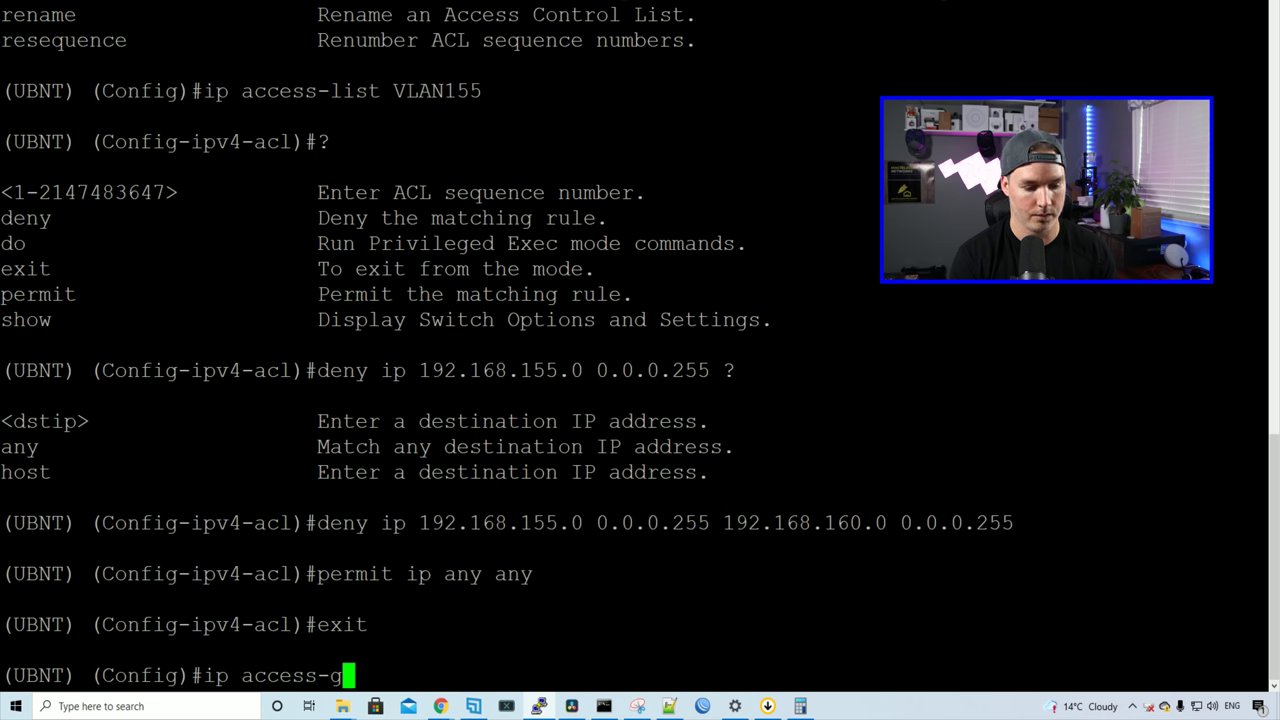
type("group ")
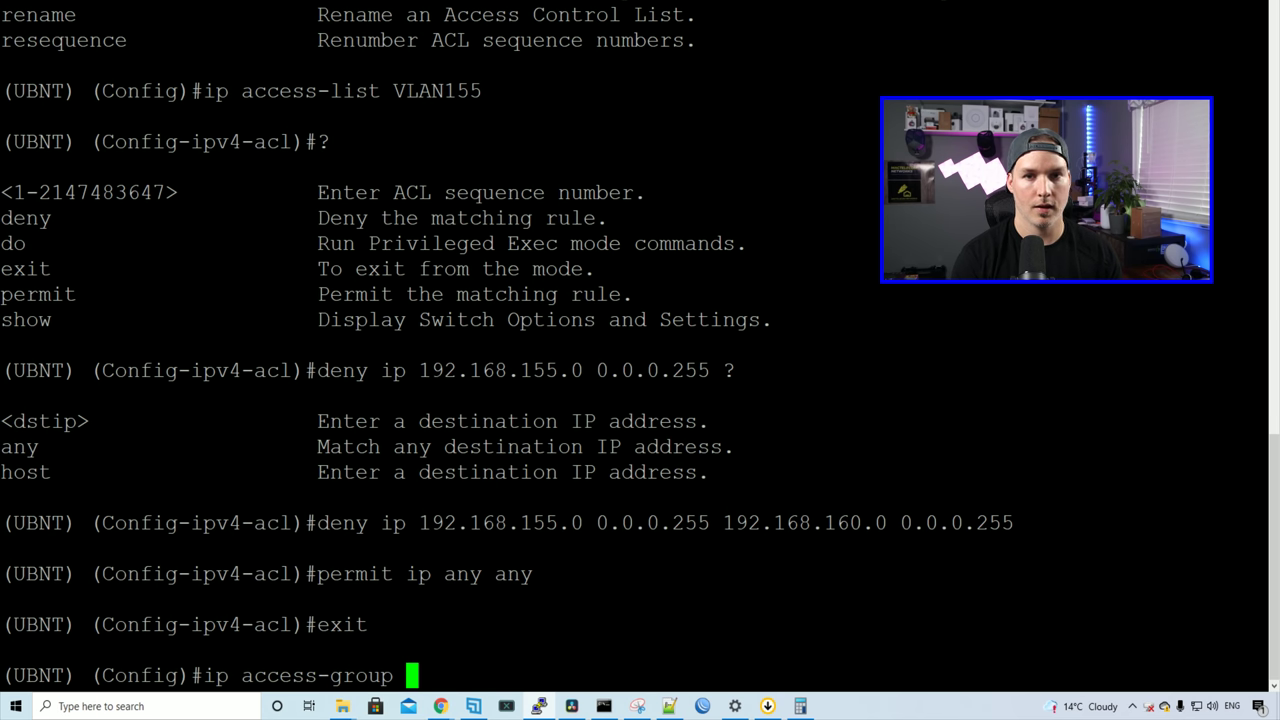
type("VLAN155")
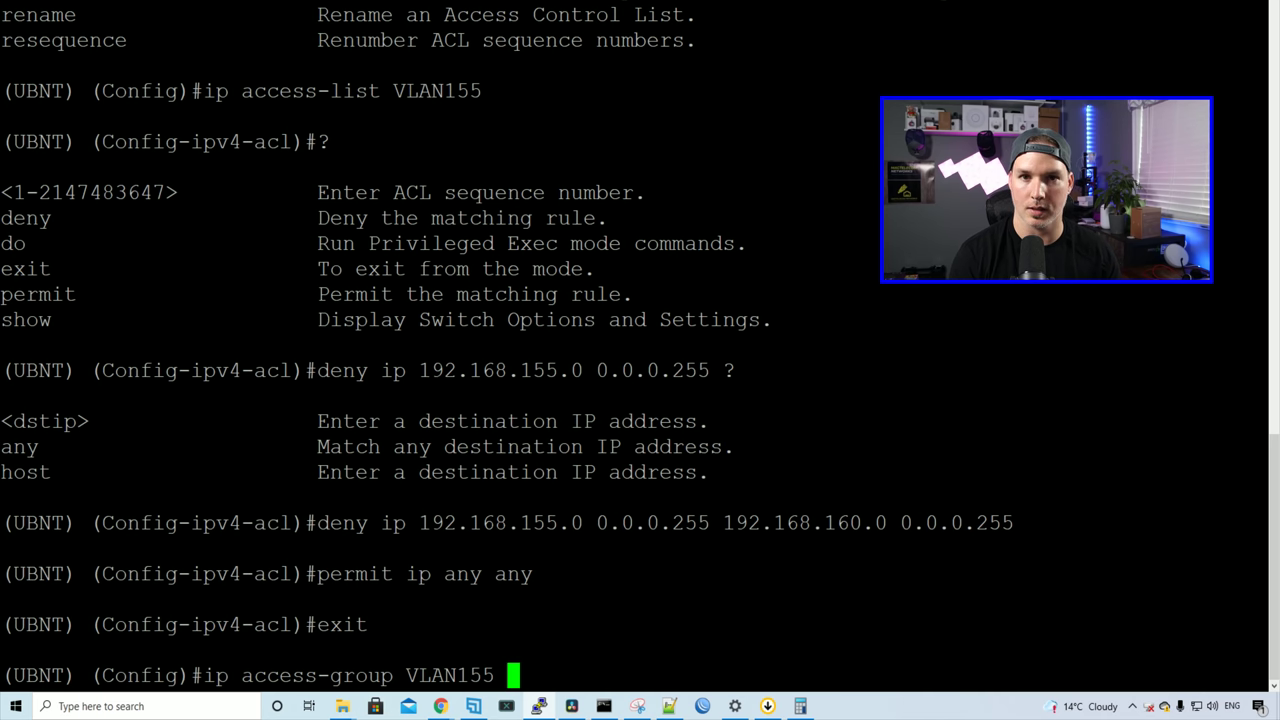
type(" ?")
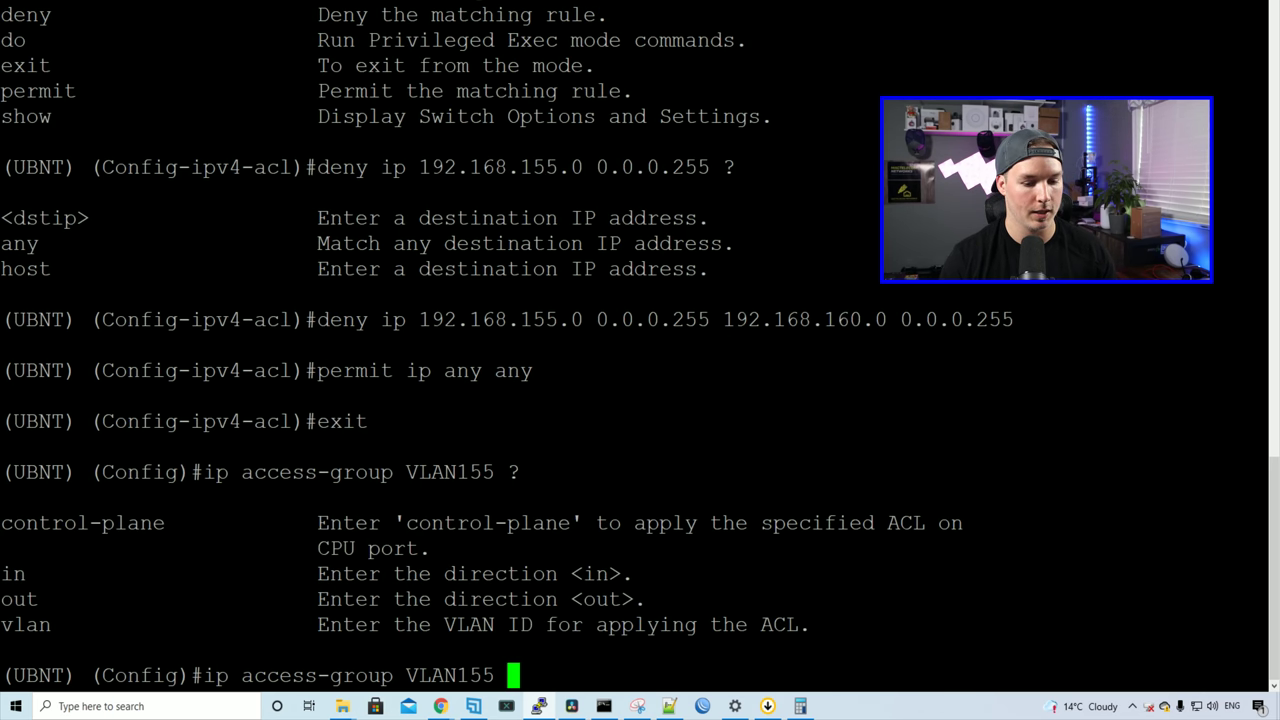
type("vla")
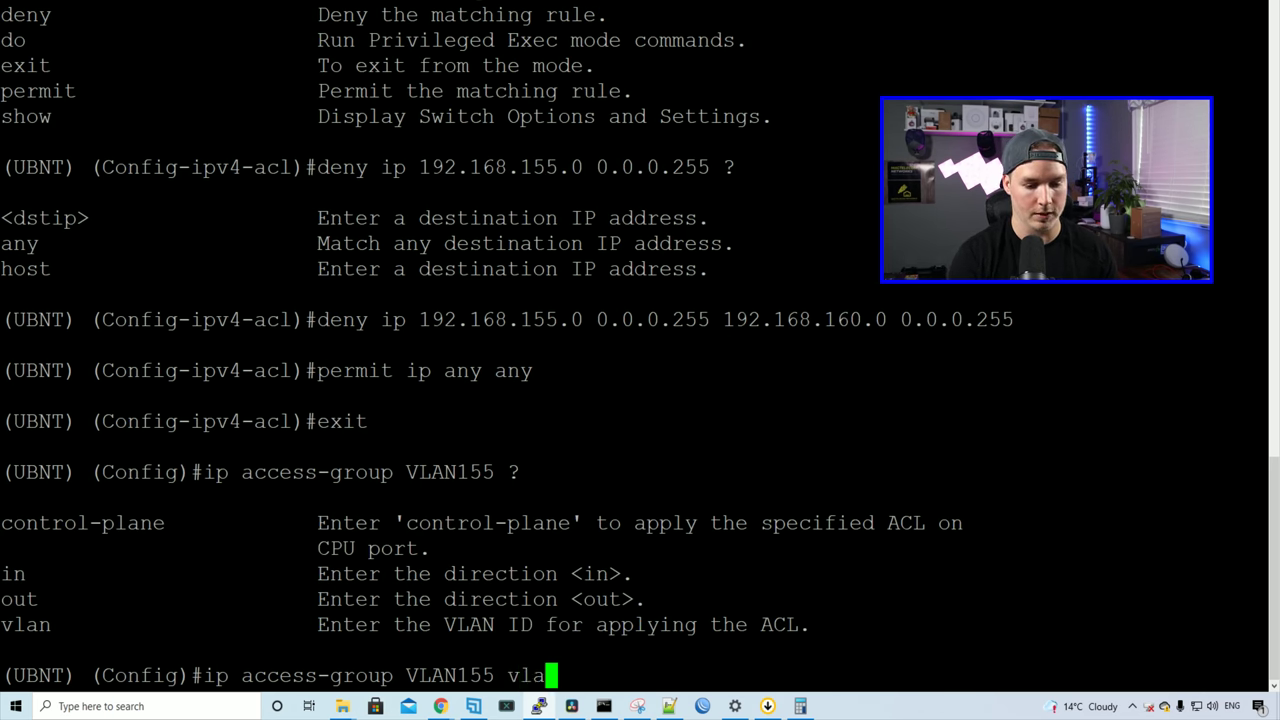
type("n 155 ")
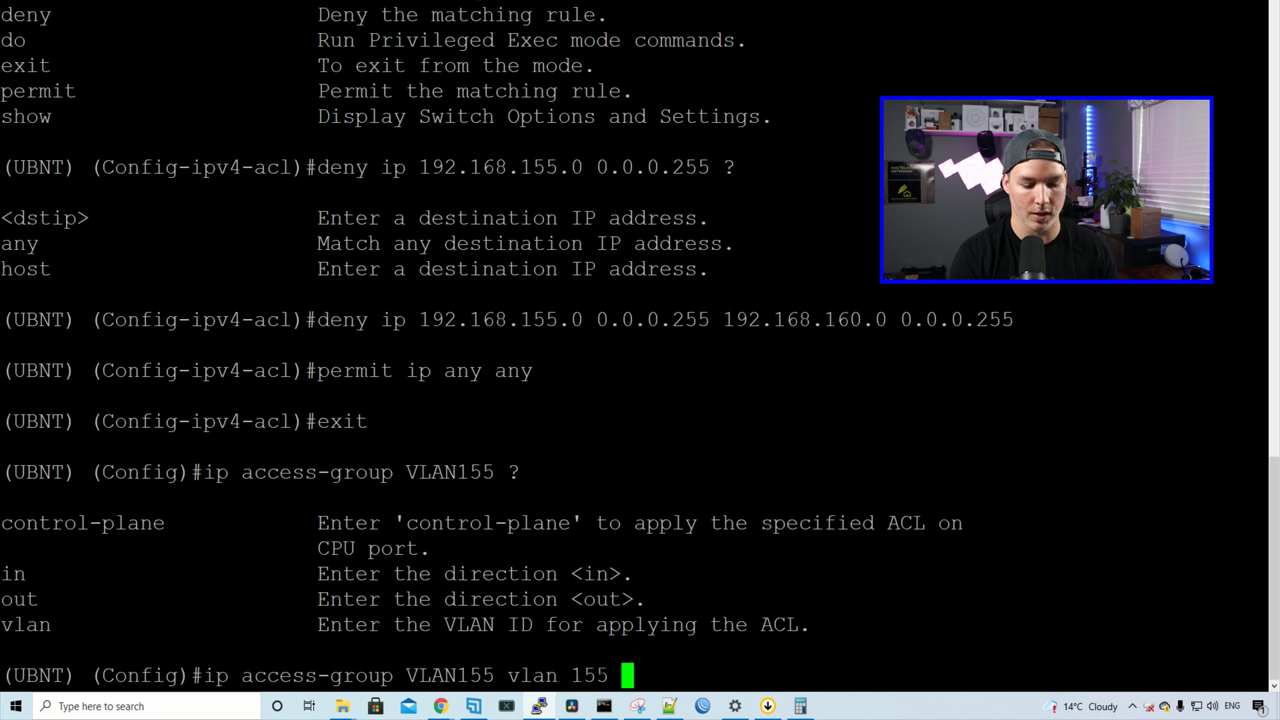
type("in")
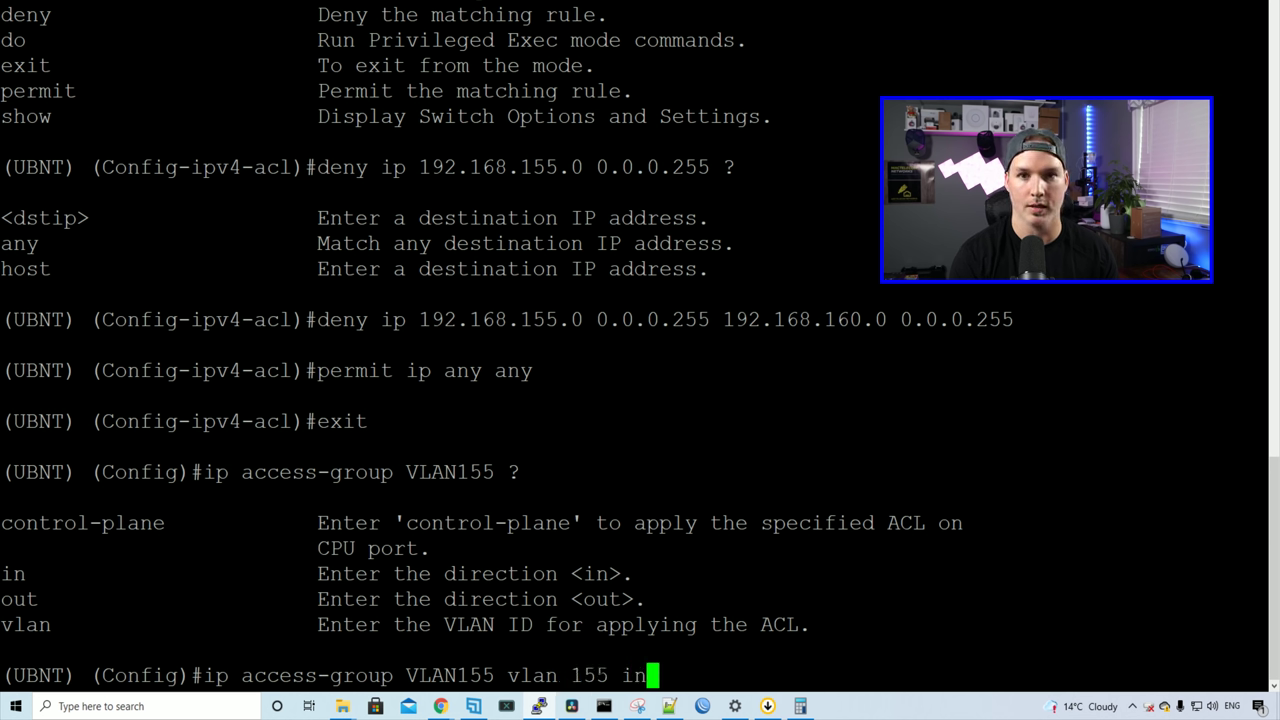
key("Return")
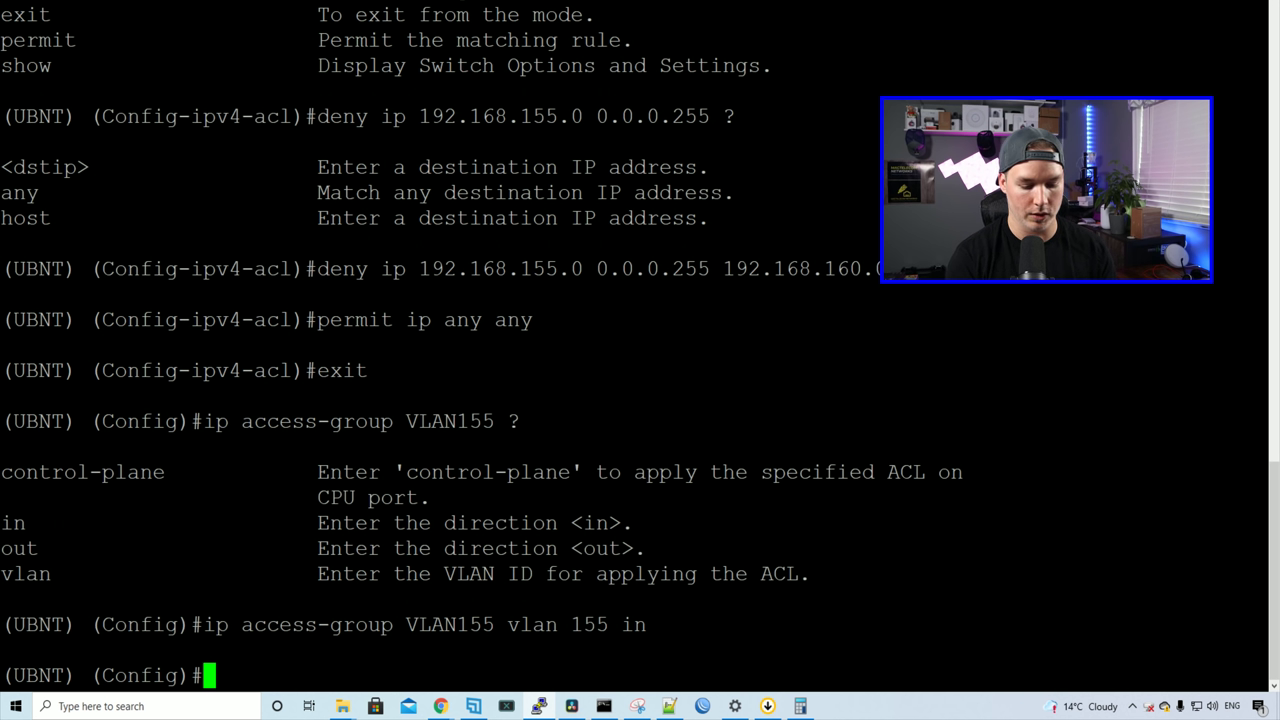
type("exit")
key("Return")
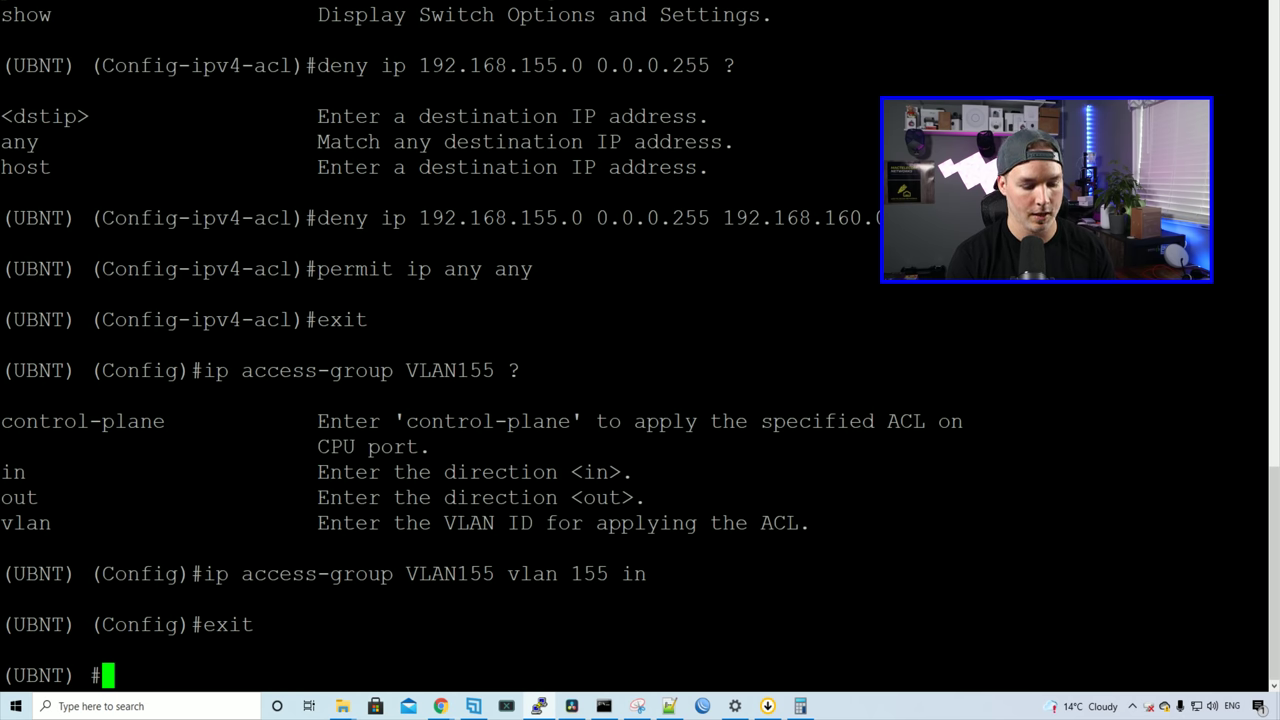
type("write memory")
key("Return")
type("y")
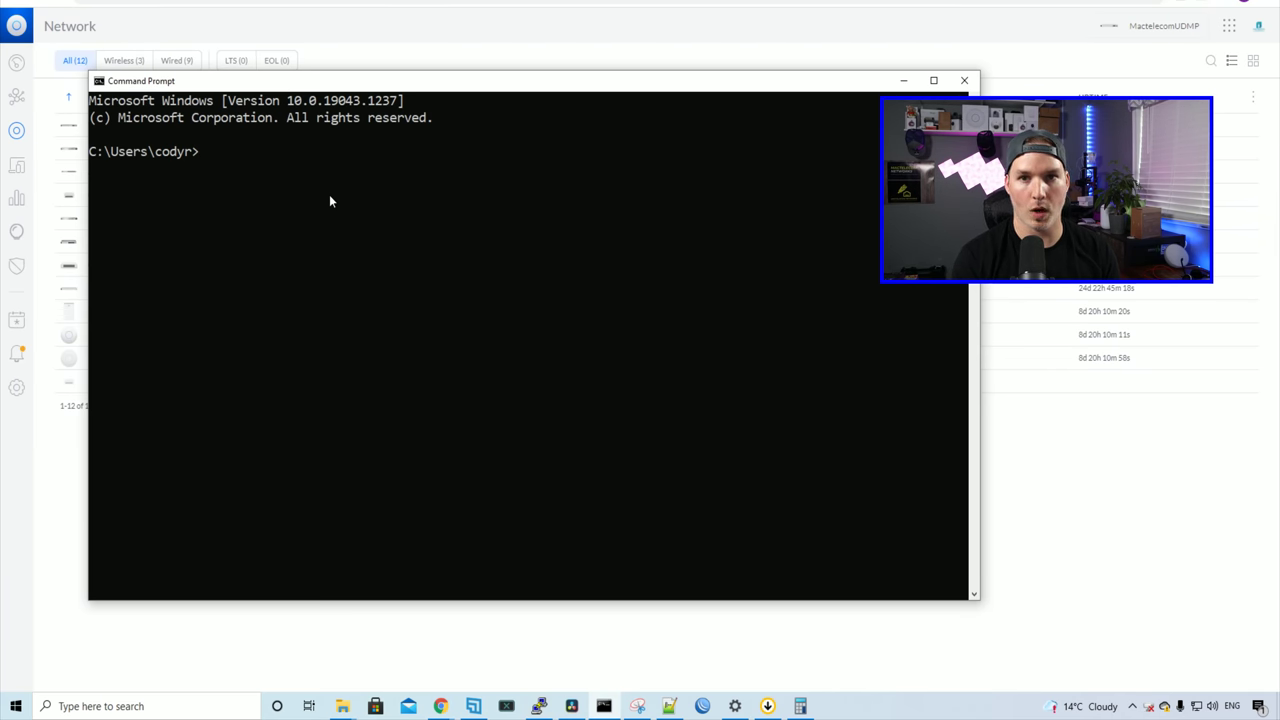
Step: Run ipconfig and highlight the Ethernet 2 IPv4 address 192.168.155.6
type("ipconfig")
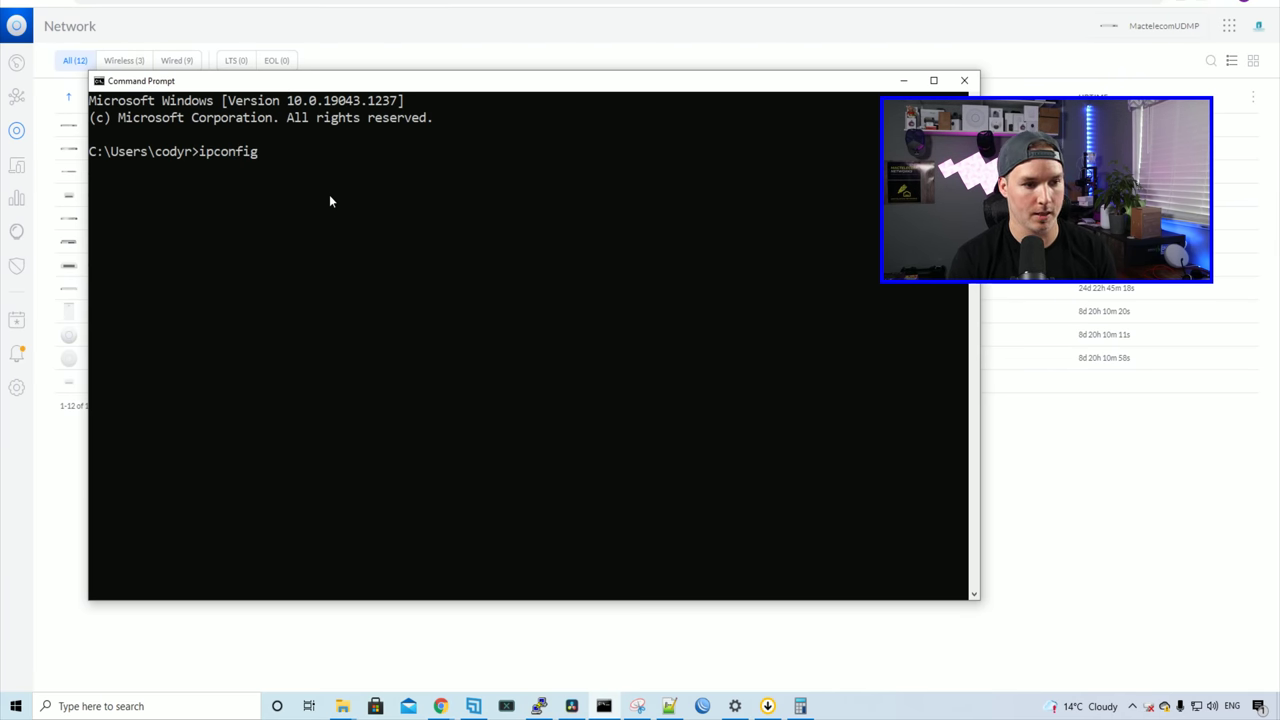
key("Return")
scroll(376, 256, "up", 3)
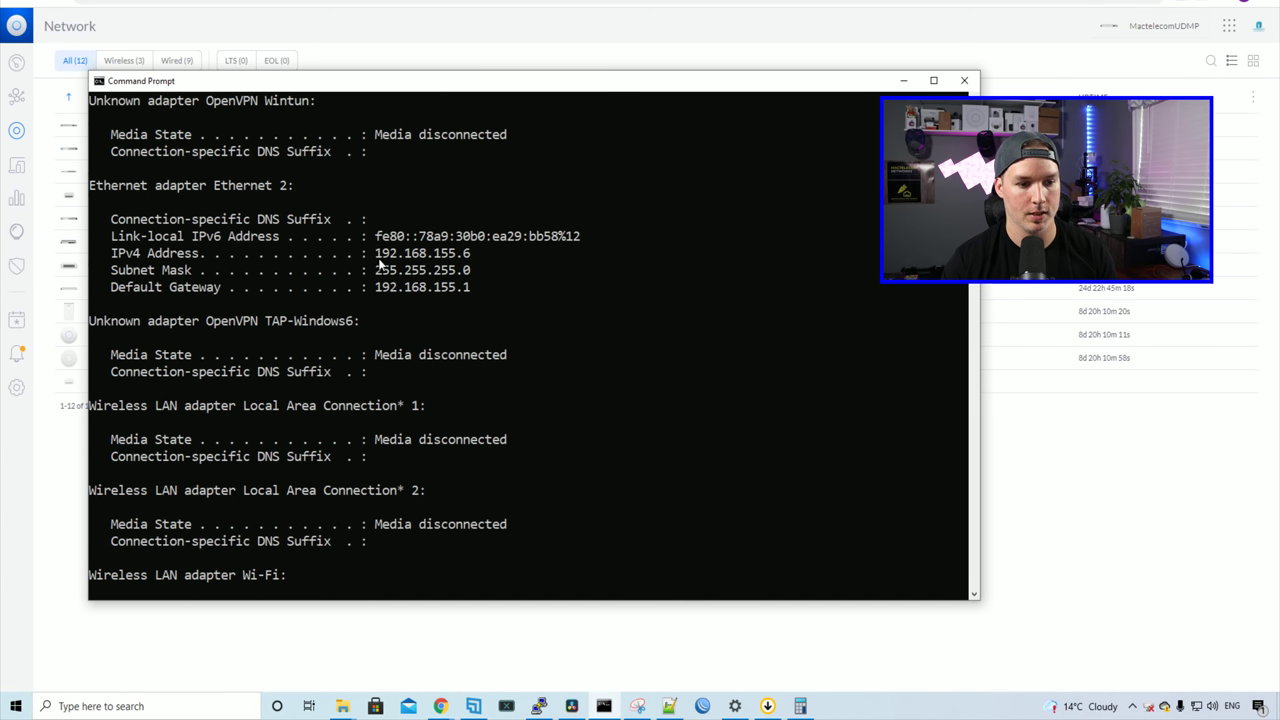
left_click_drag(378, 262, 476, 266)
Step: Show UniFi's Clients list to find the VLAN160 client at 192.168.160.6
left_click(1058, 483)
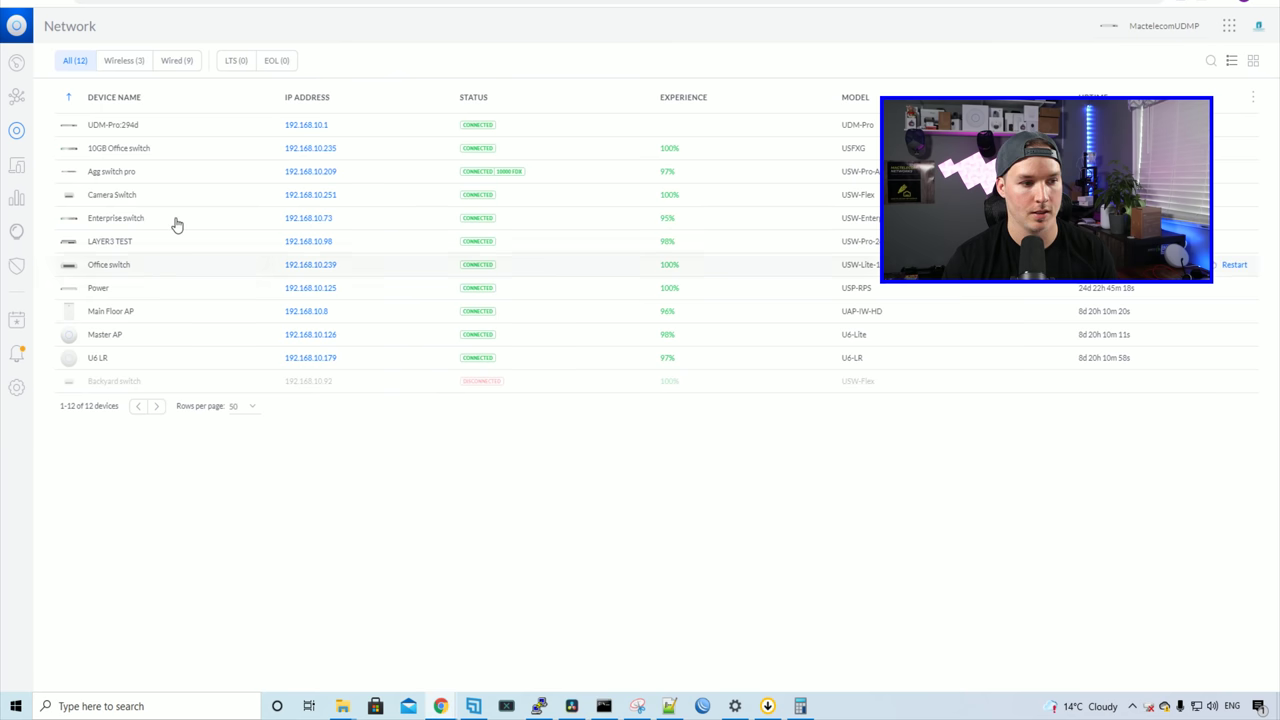
left_click(16, 175)
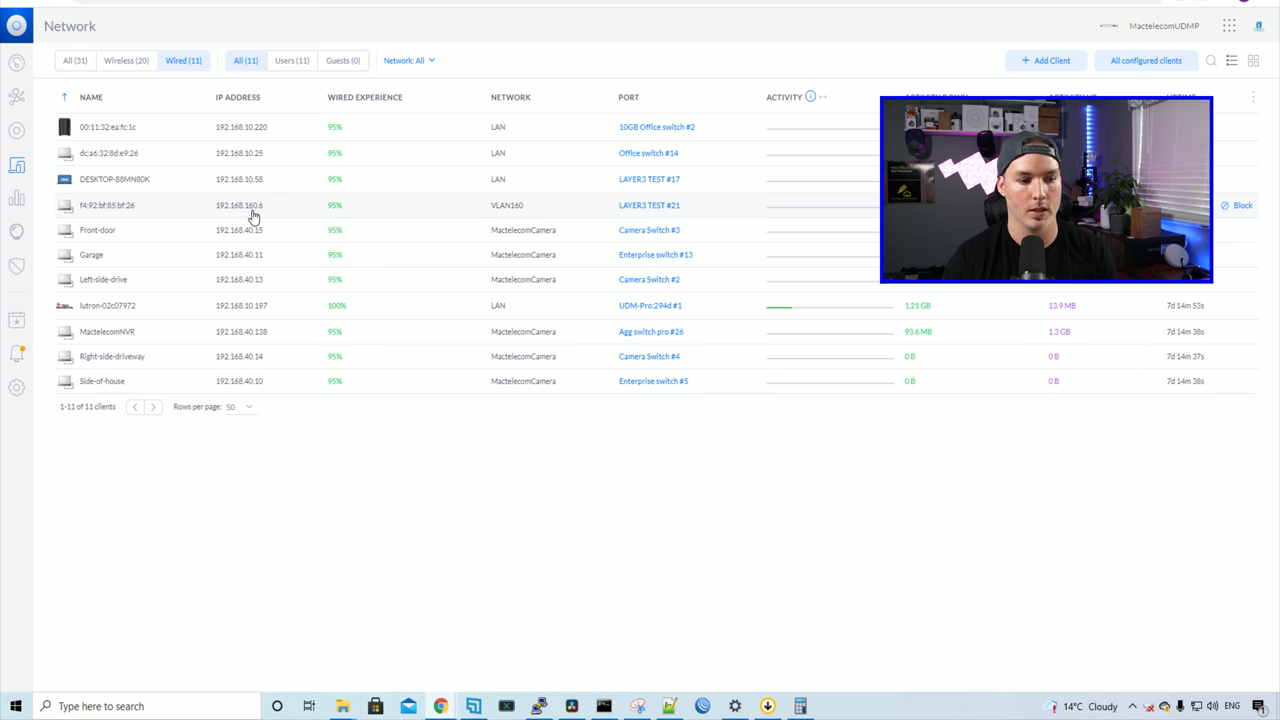
Step: Ping 192.168.160.6 from Command Prompt and stop it after it times out with 100% loss
left_click(603, 706)
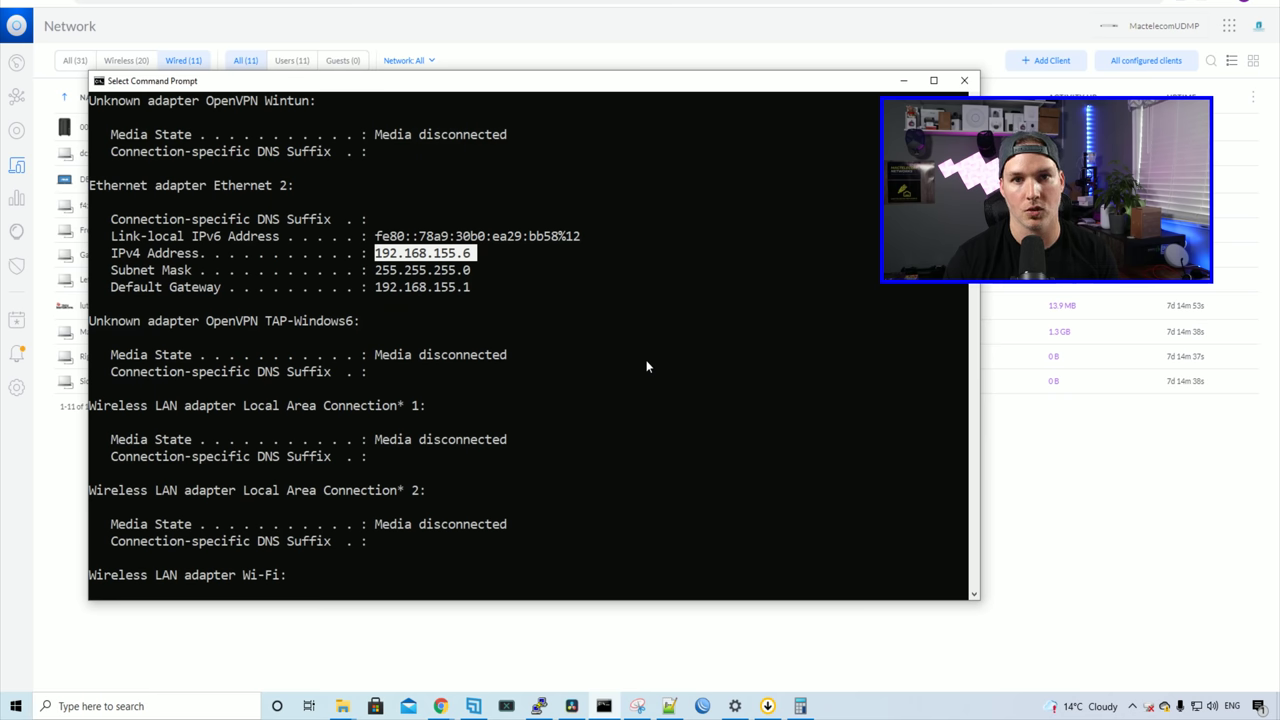
type("ping")
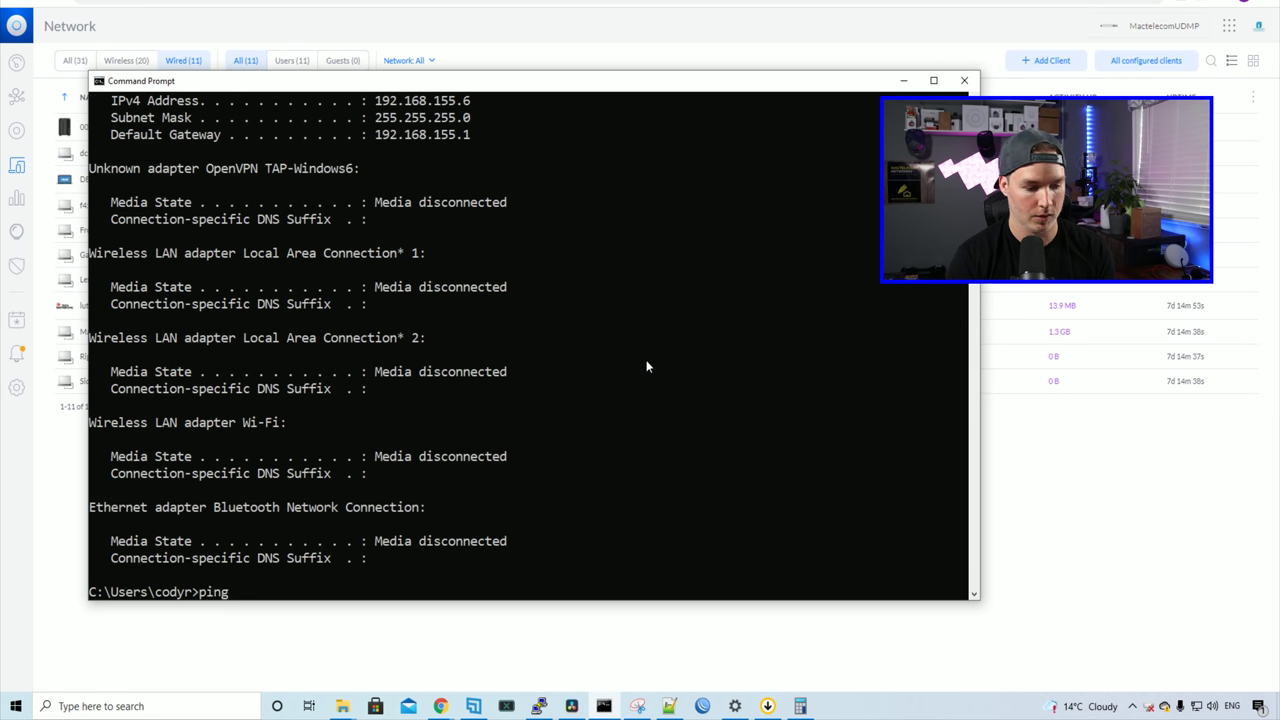
type(" 192.168.160.6")
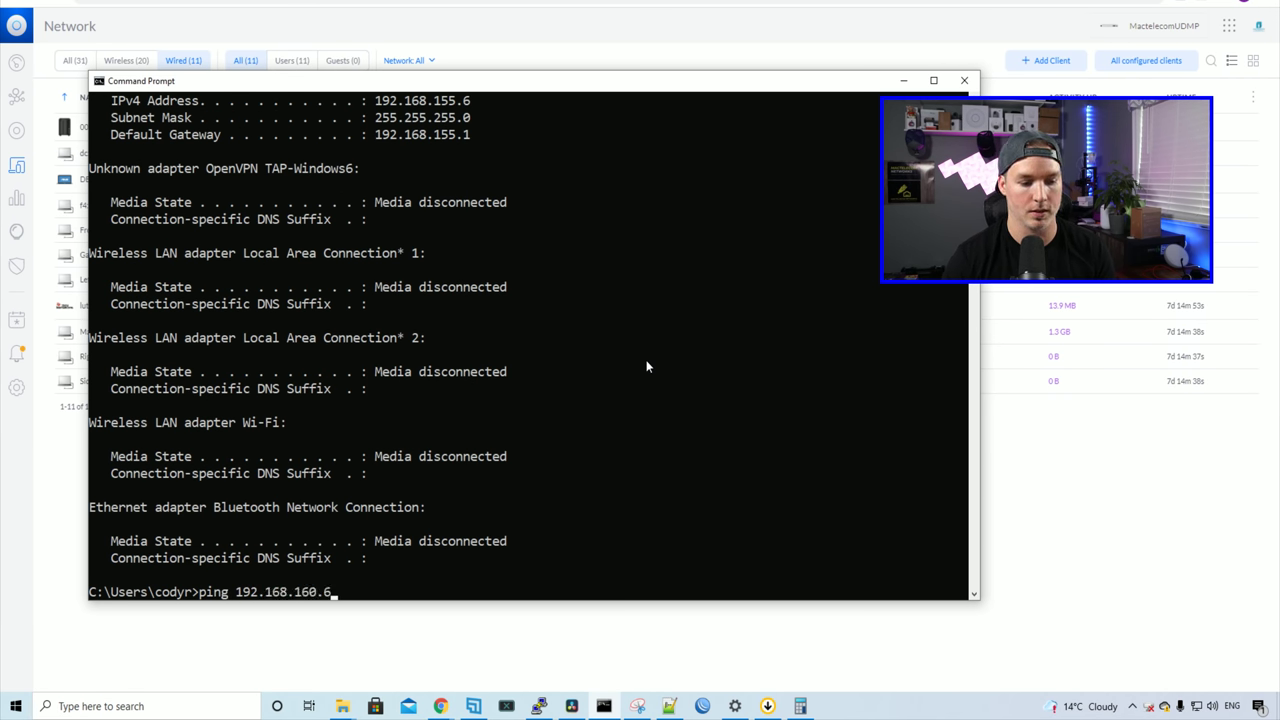
key("Return")
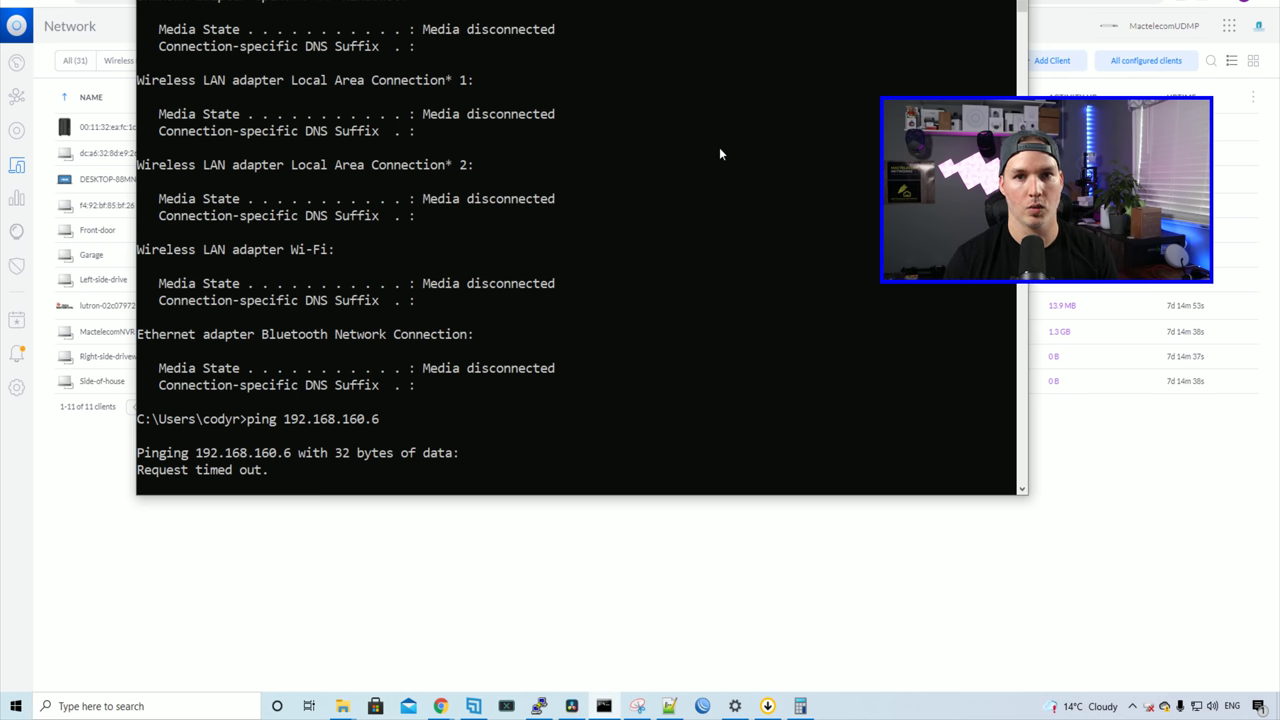
key("ctrl+c")
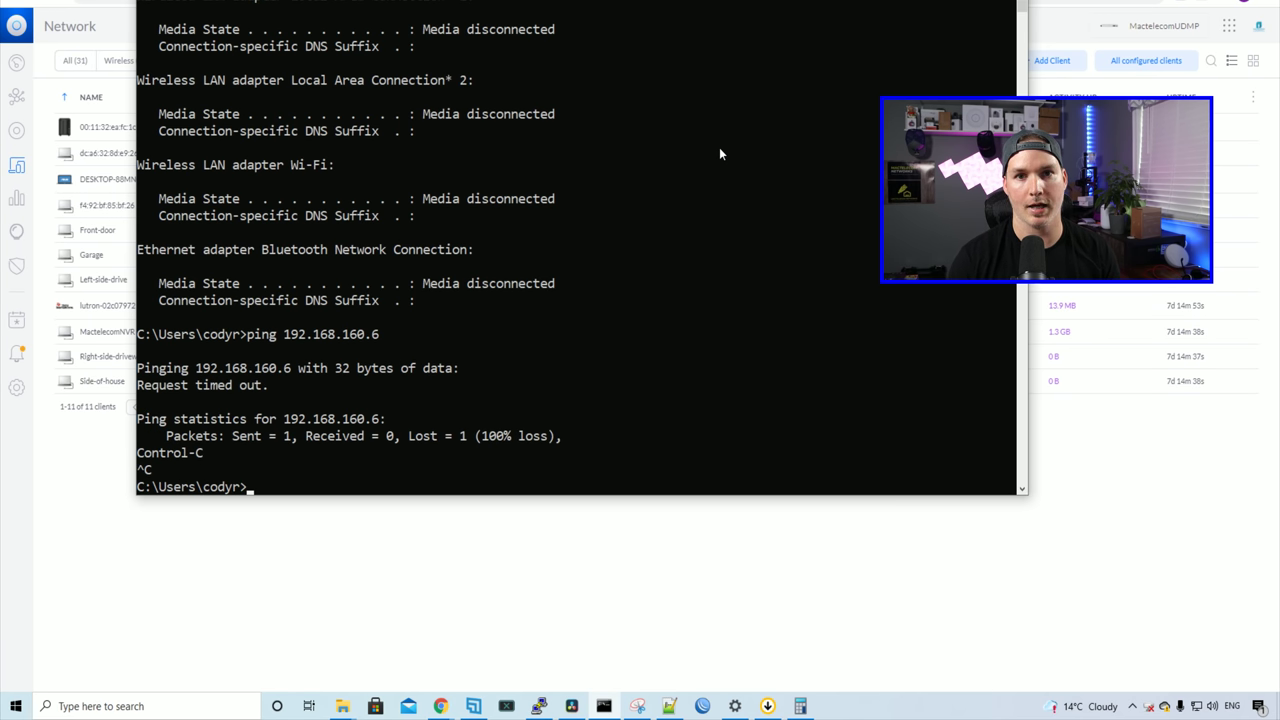